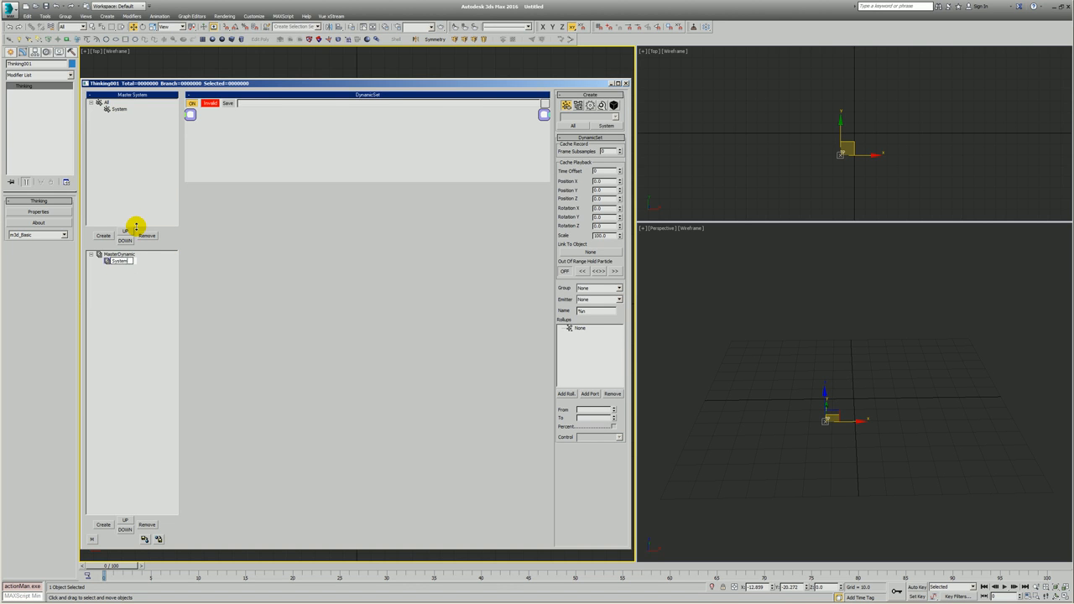
Create a DynamicSet under System and nest three more DynamicSets inside it
double_click(120, 294)
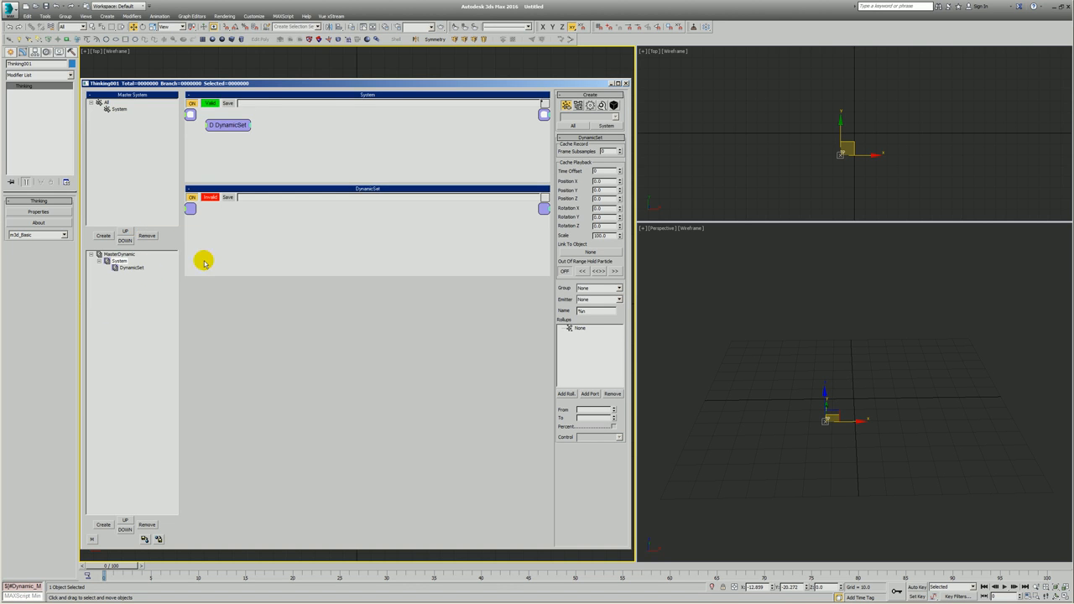
double_click(131, 267)
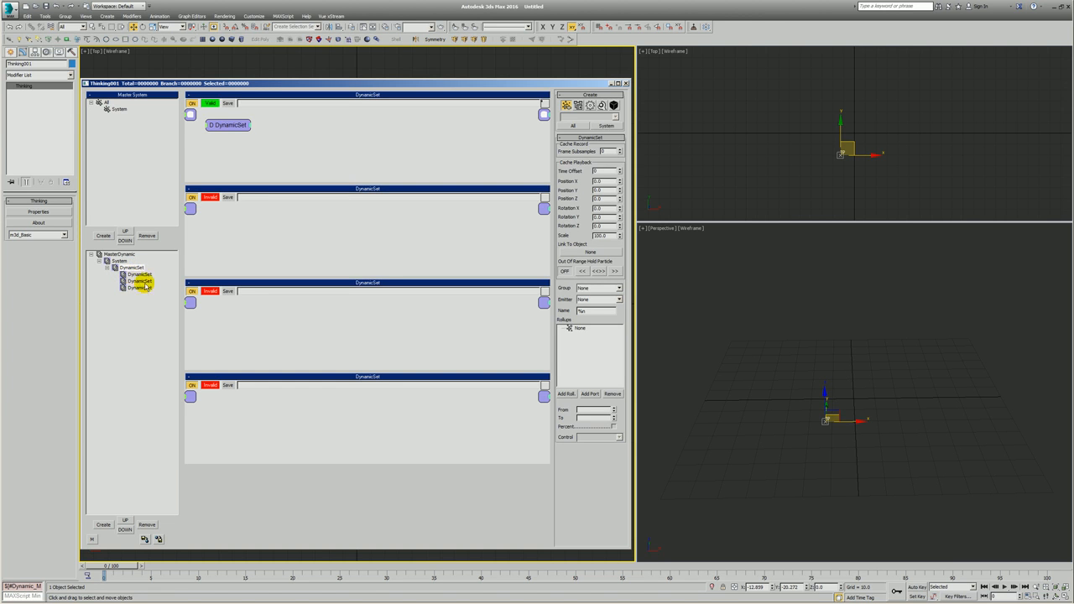
Create two particle groups under System in the Master System tree, named points and vectors
click(119, 109)
click(103, 236)
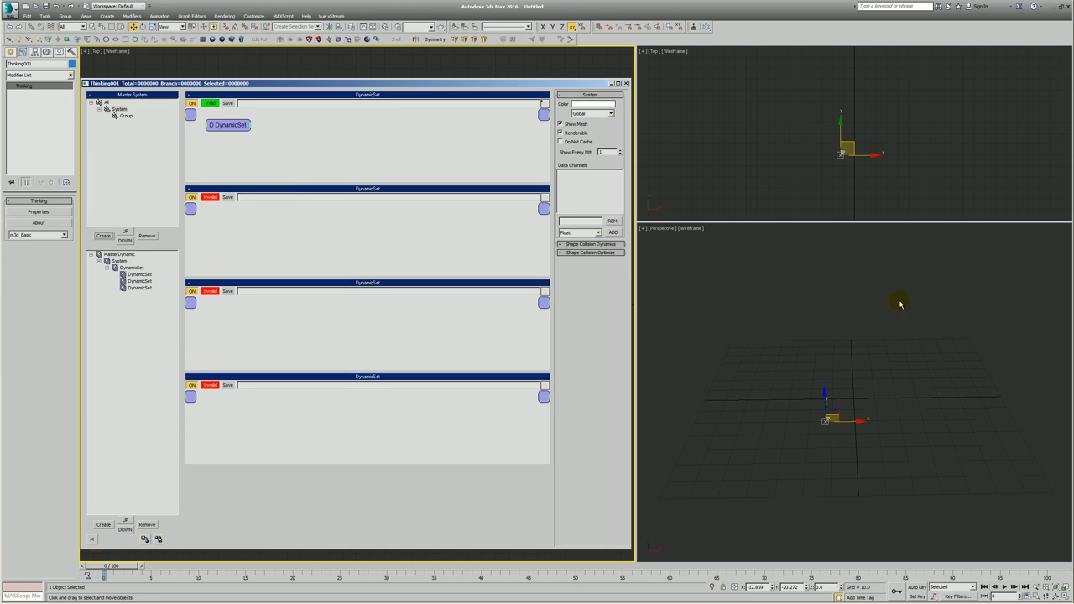
click(126, 116)
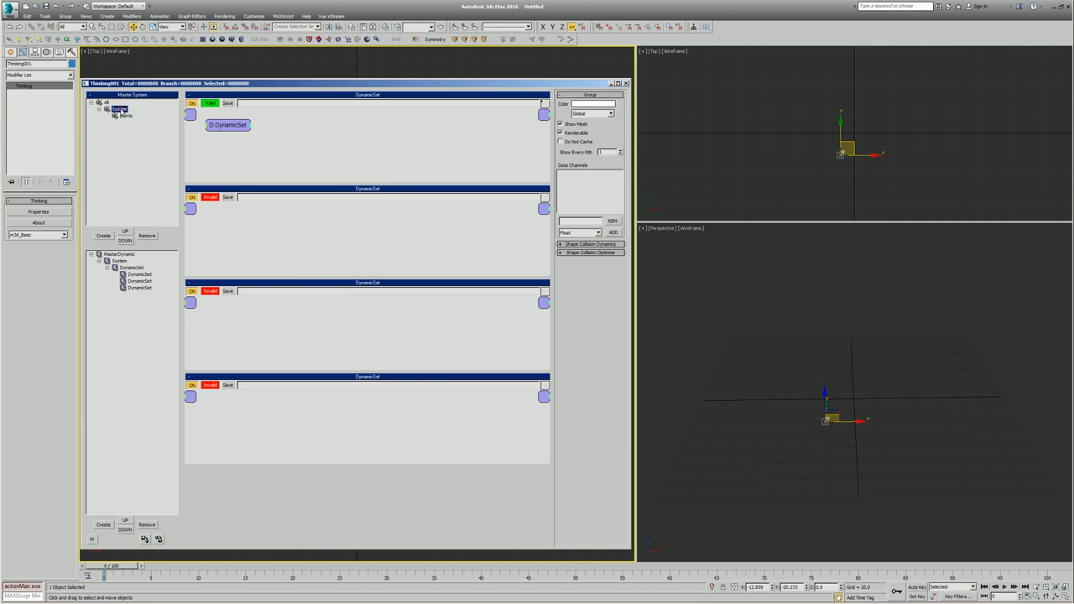
click(105, 237)
Open the first nested DynamicSet, enlarge its wiring area and add an Iterator operator from the Initiator category
click(141, 280)
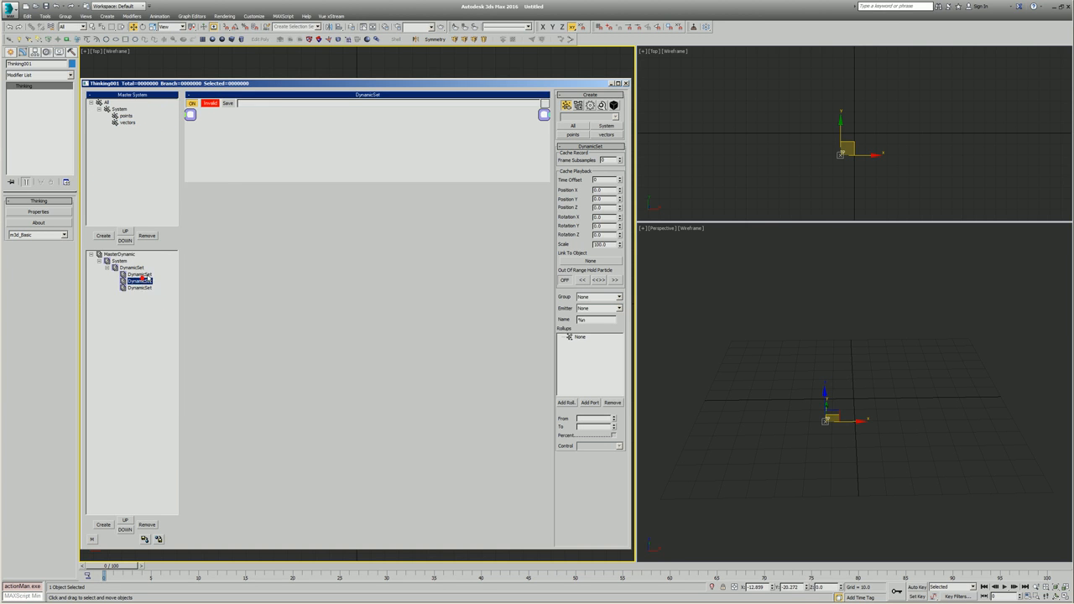
click(254, 178)
right_click(259, 221)
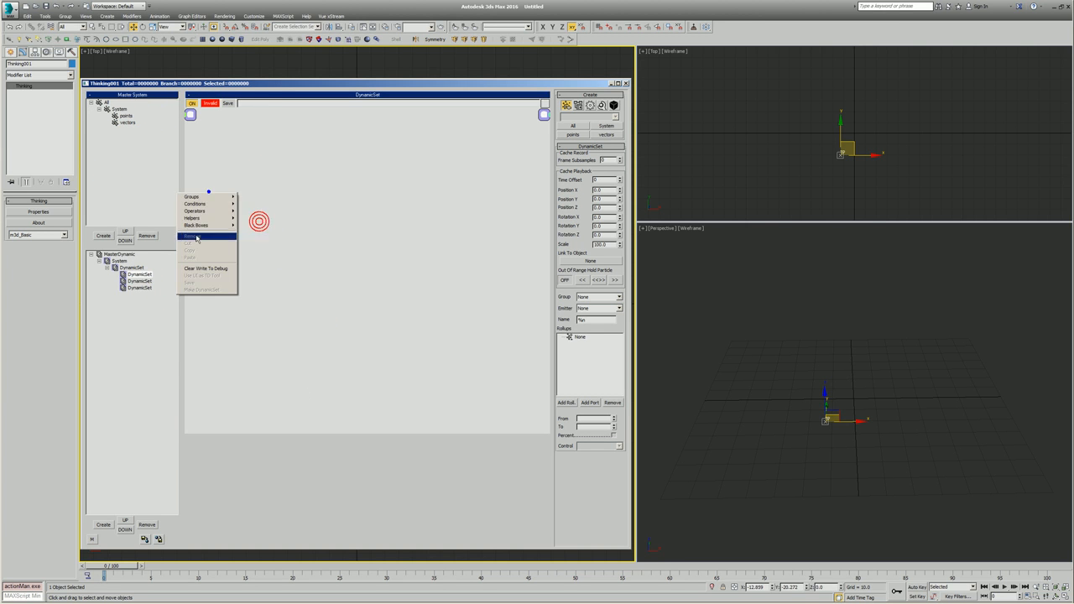
mouse_move(203, 218)
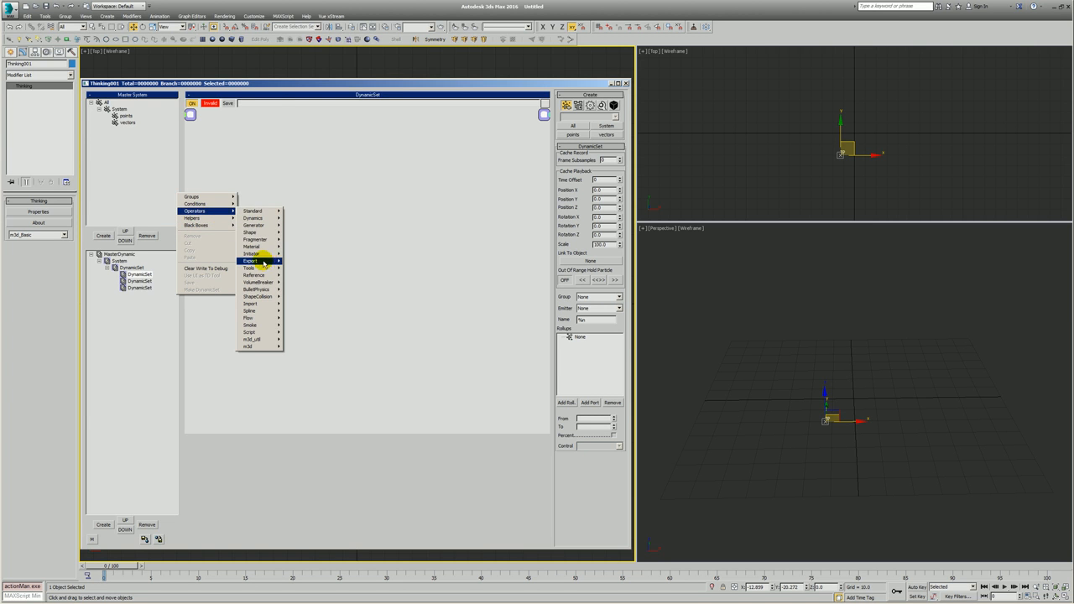
mouse_move(267, 255)
click(301, 253)
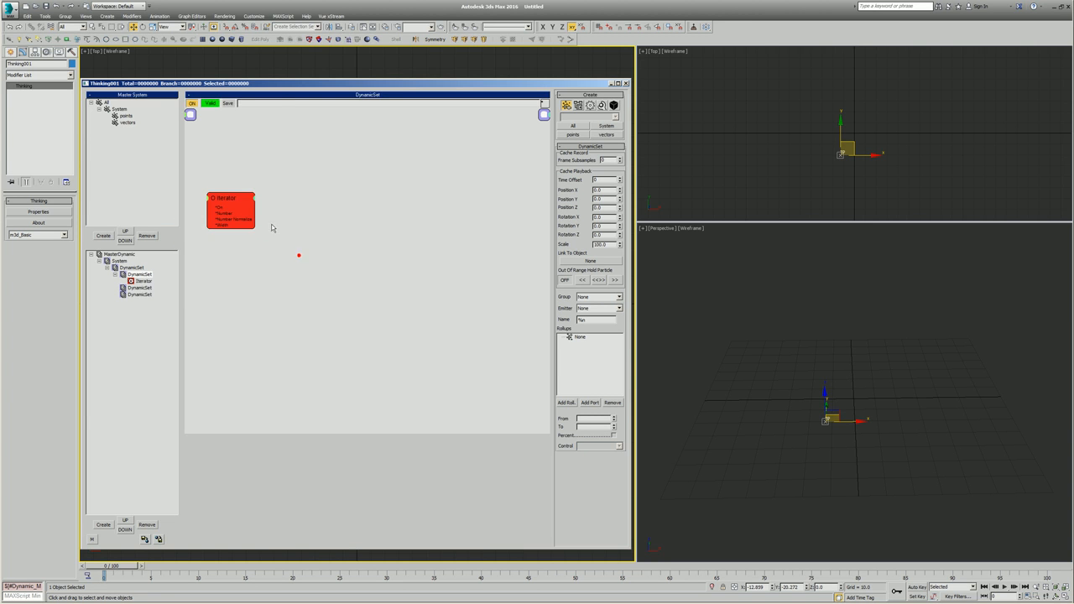
Duplicate the Iterator twice and chain the three in sequence, each On output feeding the following Iterator's ON input
mouse_move(257, 190)
shift+mouse_down()
mouse_move(299, 204)
mouse_move(311, 192)
mouse_move(423, 207)
mouse_move(373, 204)
mouse_move(410, 207)
shift+mouse_up()
drag(349, 194, 327, 195)
click(325, 171)
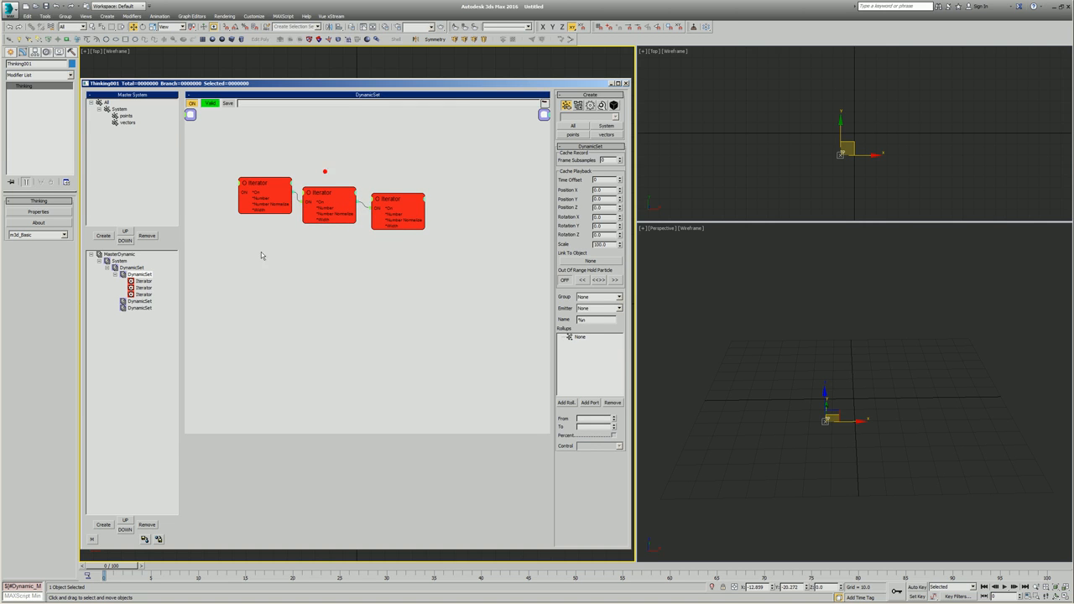
Add a Bool helper and an EggTimer helper, with the Bool's On output wired to the EggTimer's Start input
right_click(194, 245)
mouse_move(266, 277)
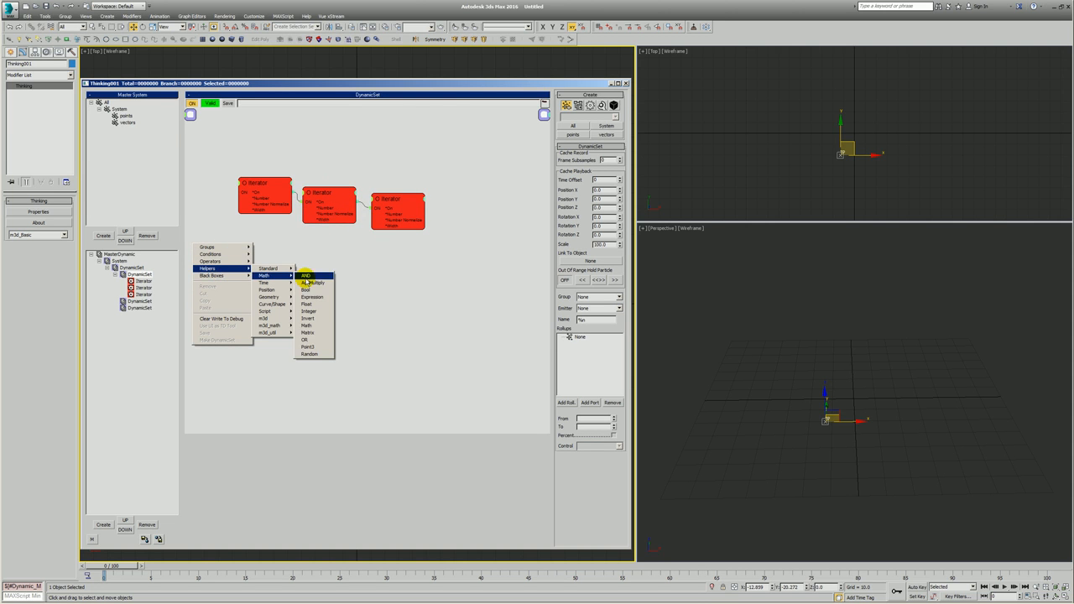
click(306, 290)
right_click(276, 260)
mouse_move(347, 293)
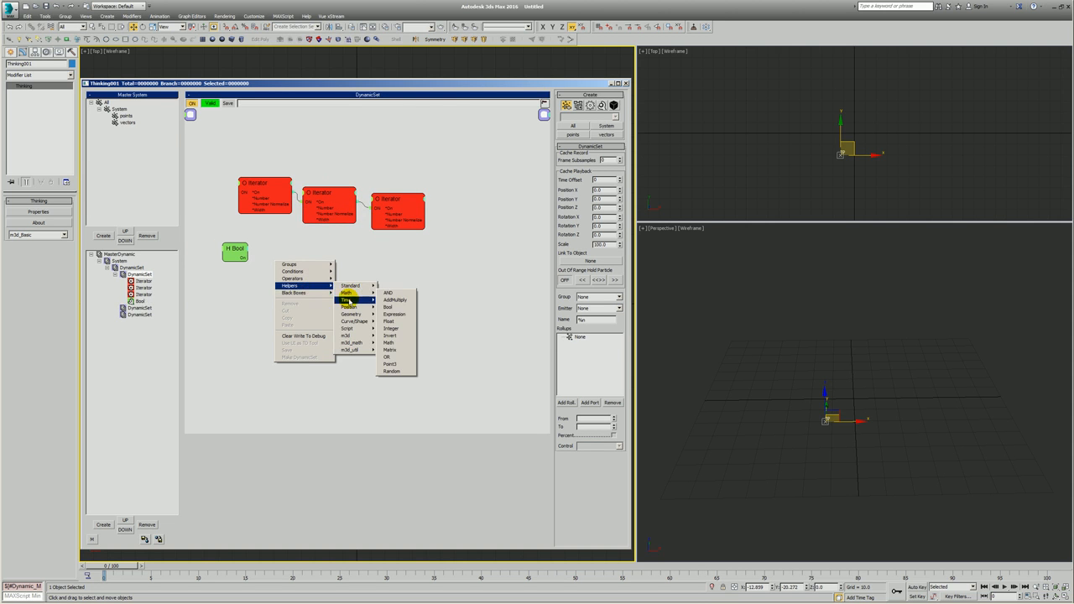
click(395, 310)
drag(328, 271, 278, 255)
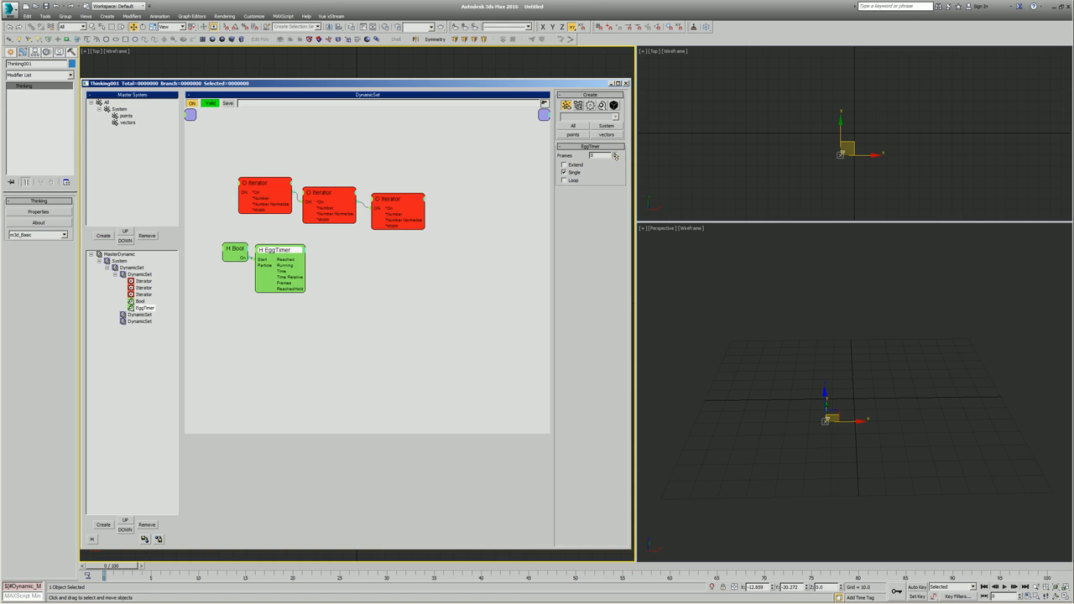
Hide the EggTimer's unused ports, move Bool and EggTimer above the Iterators and wire Reached to the first Iterator's ON input
click(233, 250)
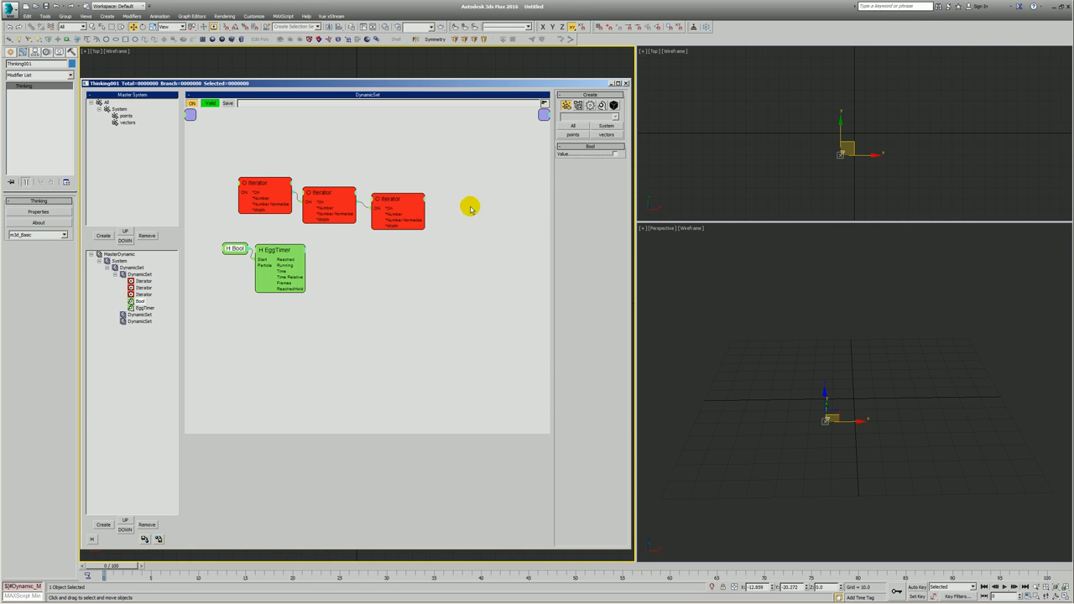
drag(279, 251, 283, 247)
double_click(284, 246)
click(297, 248)
click(292, 252)
drag(213, 226, 289, 257)
drag(268, 257, 244, 161)
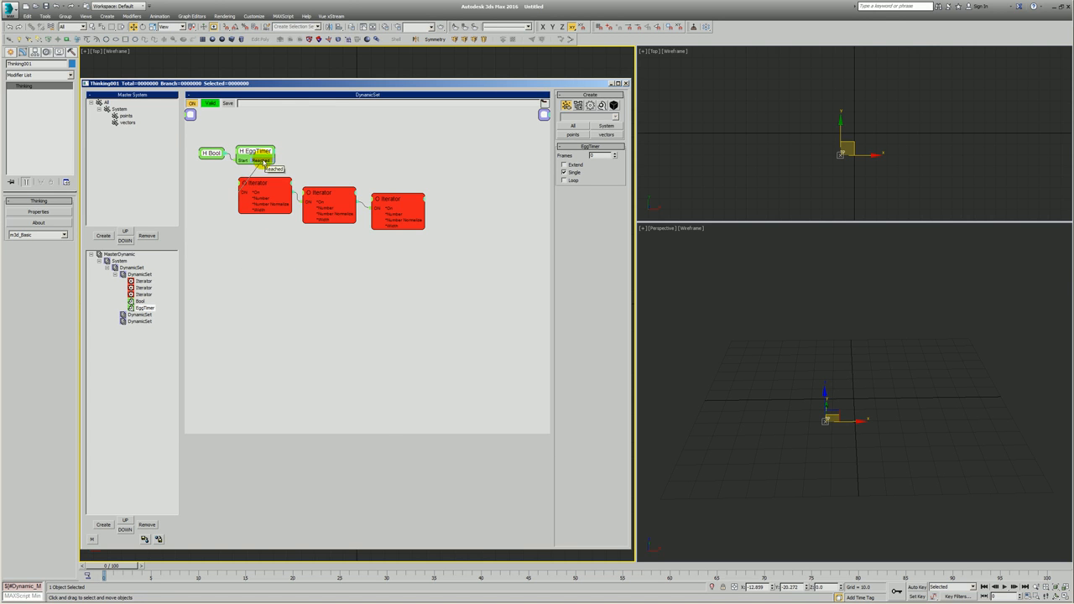
Add a PositionBorn generator operator below the Iterator chain
right_click(312, 270)
mouse_move(323, 288)
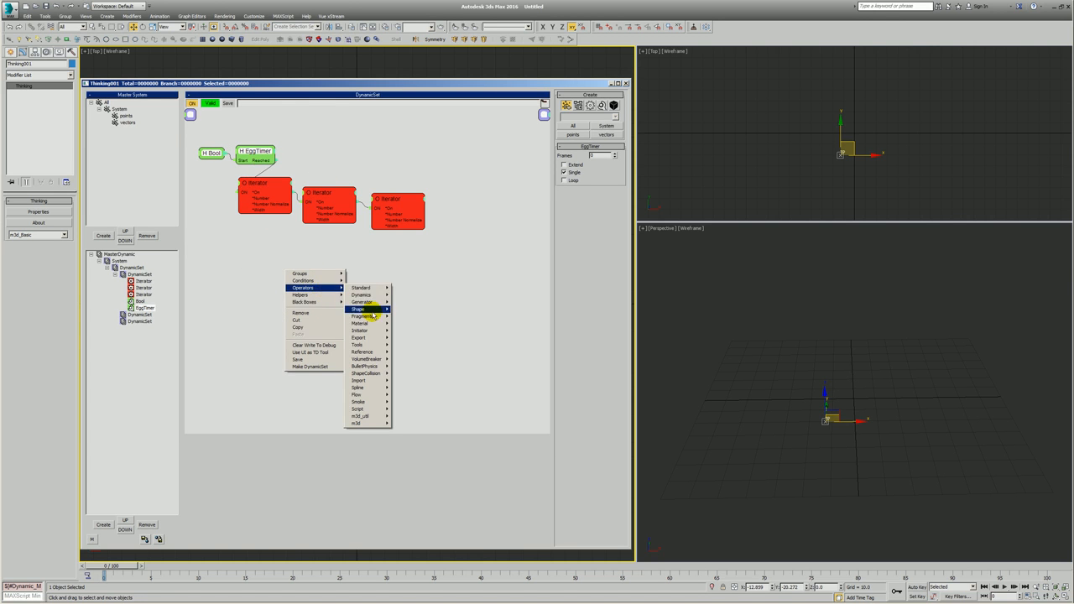
mouse_move(366, 312)
click(410, 354)
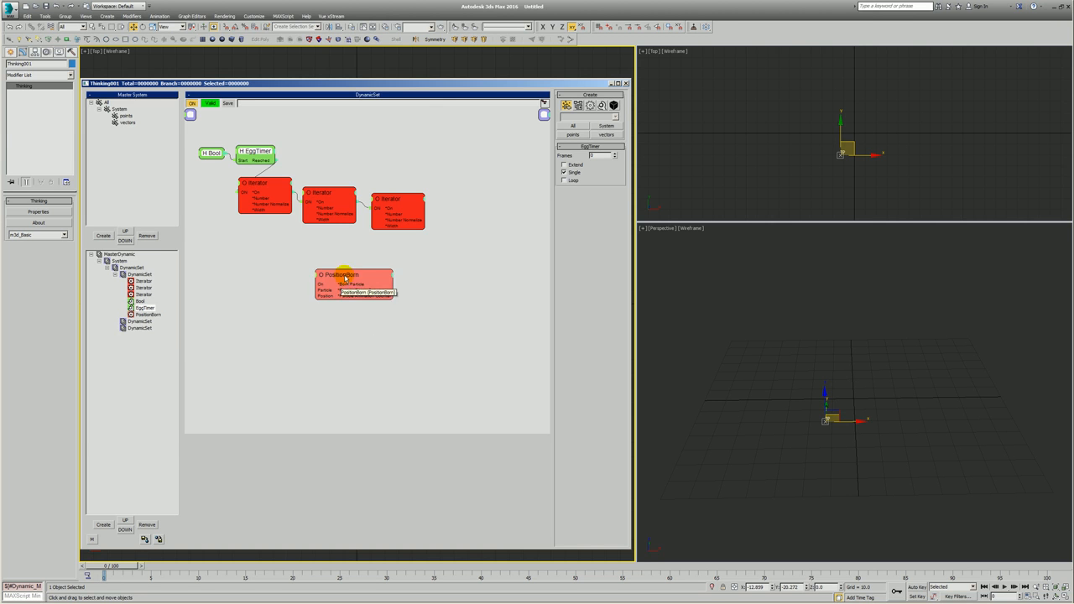
drag(344, 278, 401, 304)
Set PositionBorn to the points group with Pistol Shot 1, life span 9999, and zero speed and variation
click(588, 156)
click(589, 176)
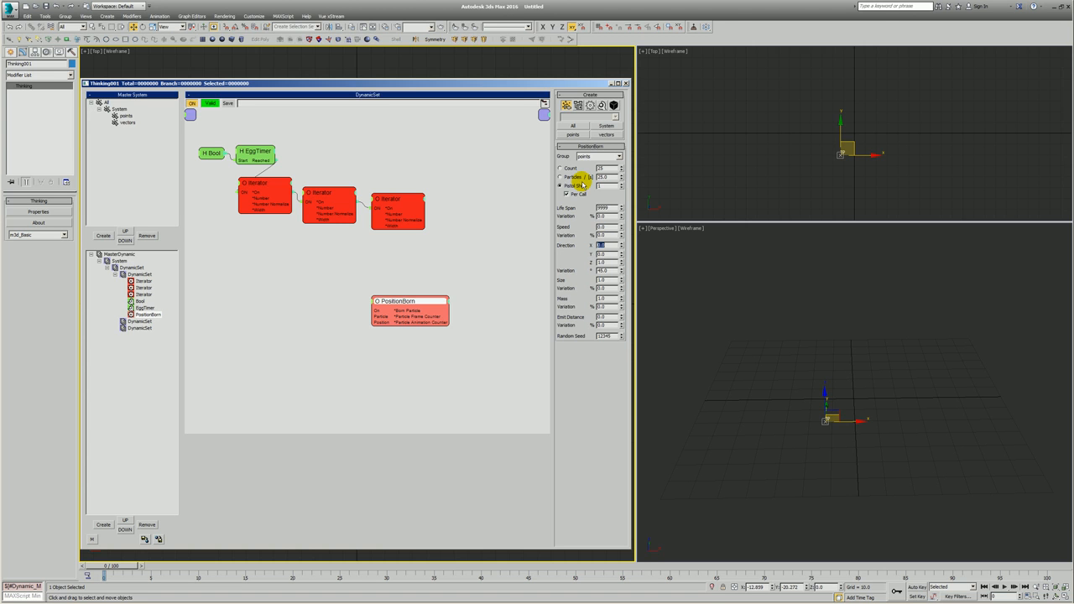
key(Tab)
Reposition PositionBorn and EggTimer, and wire the third Iterator's On output to PositionBorn's On input
click(362, 292)
drag(401, 302, 442, 257)
click(287, 132)
drag(263, 159, 257, 156)
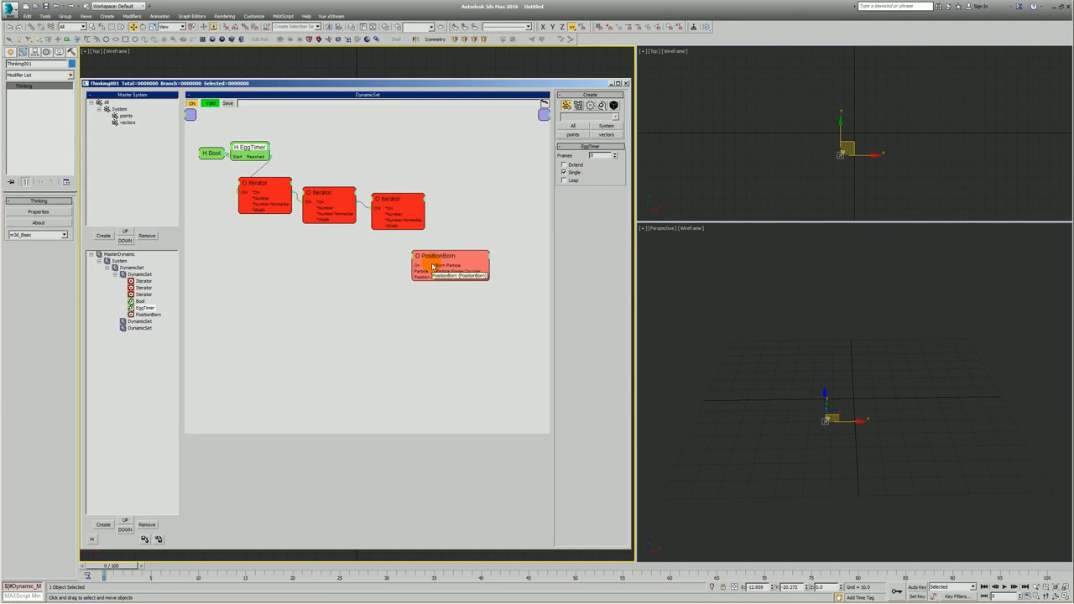
drag(426, 255, 448, 264)
Add two Point3 helpers and wire the Vector output of the one beside PositionBorn to its Position input
right_click(324, 247)
mouse_move(327, 273)
mouse_move(383, 284)
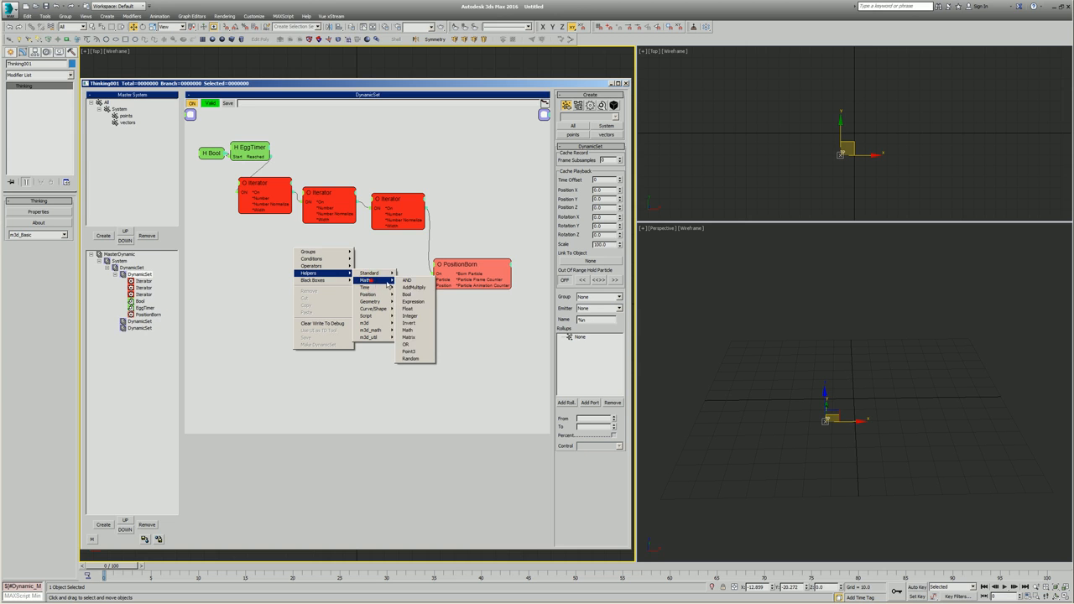
click(409, 351)
click(344, 256)
drag(343, 255, 326, 273)
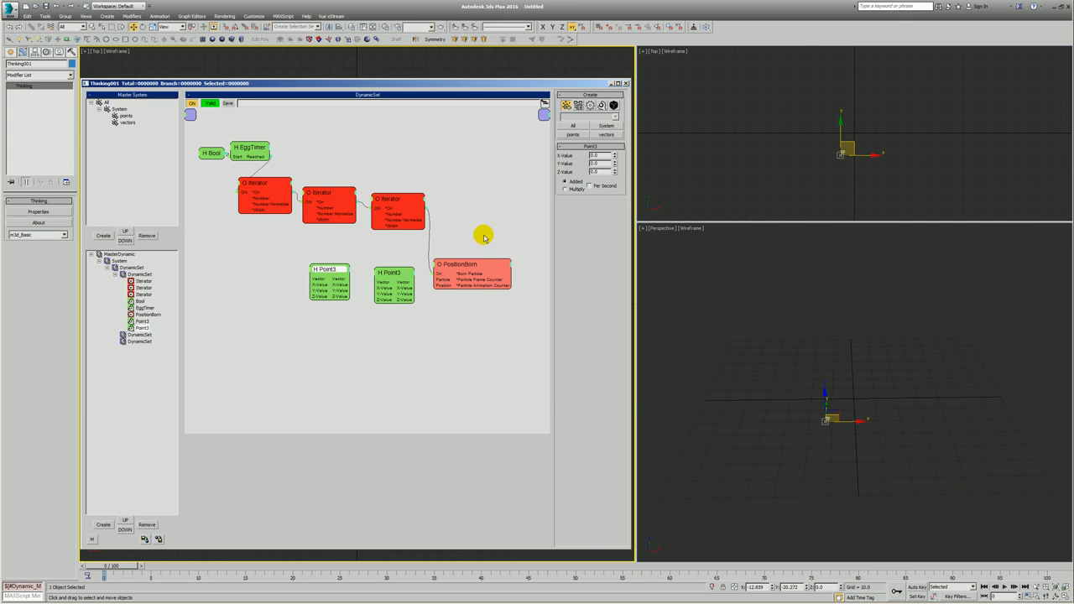
drag(447, 281, 405, 283)
drag(393, 274, 397, 267)
Wire the three Iterators' Number Normalize outputs to the X, Y and Z inputs of the Point3 beside PositionBorn
drag(254, 183, 315, 288)
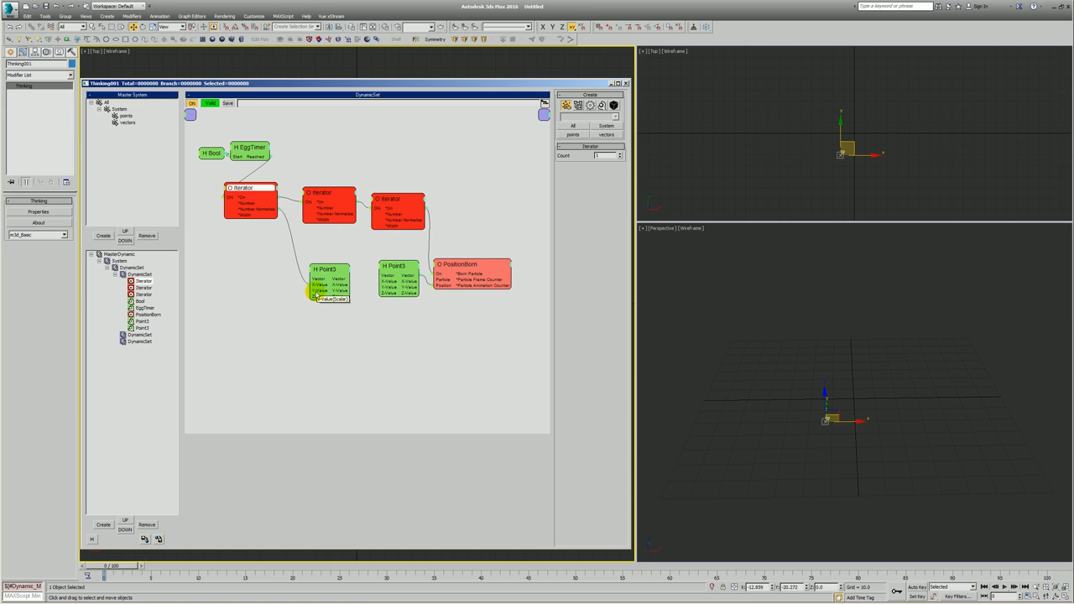
drag(321, 290, 277, 209)
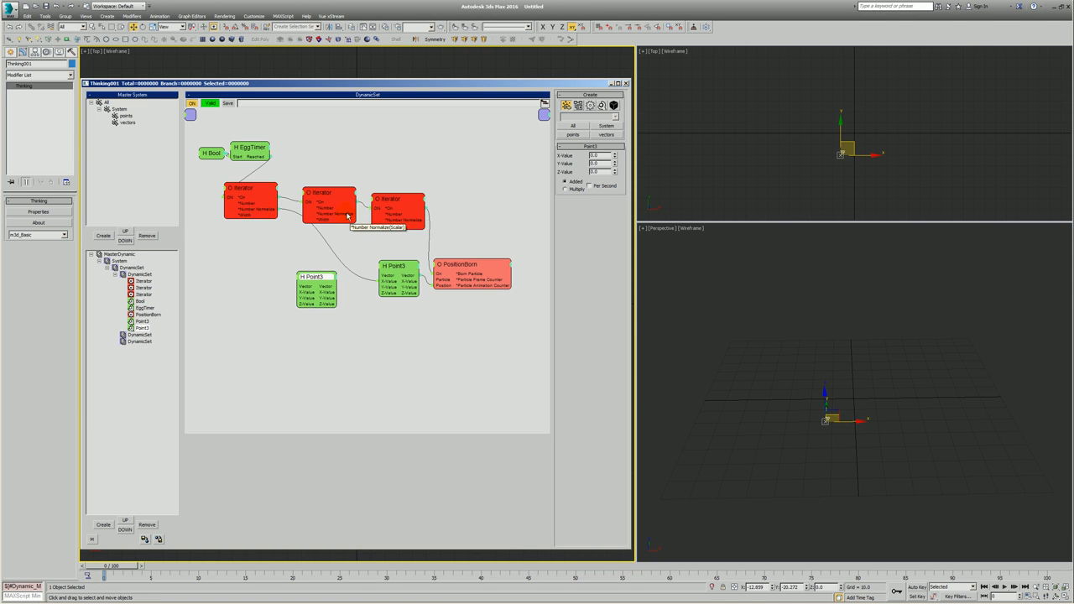
drag(370, 229, 422, 220)
Add a Float helper with value 100 feeding the free Point3's X, Y and Z, and wire that Point3's Vector into the other
right_click(216, 284)
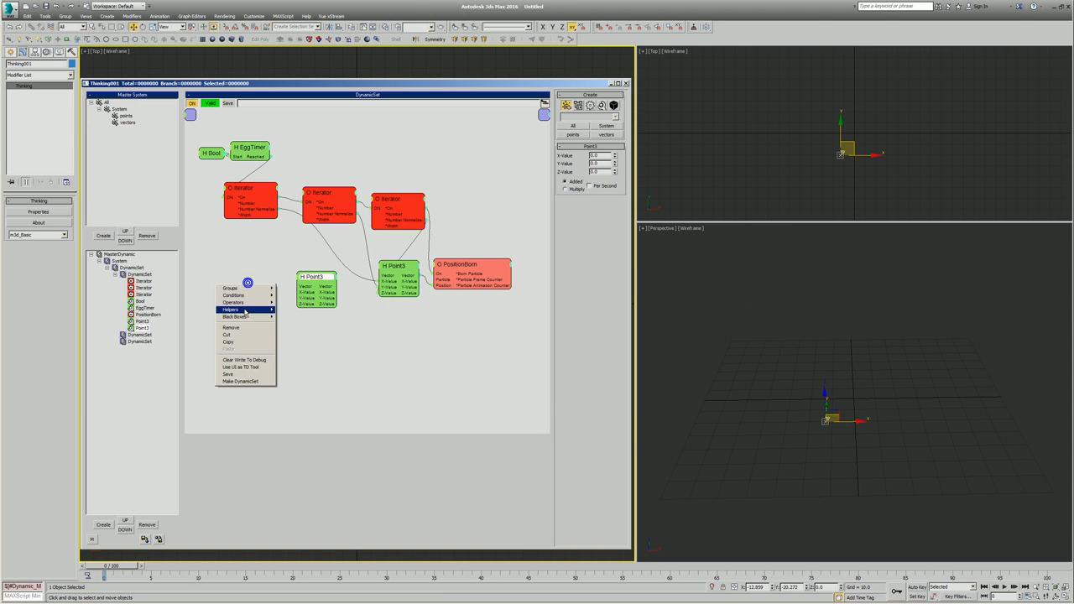
mouse_move(242, 311)
mouse_move(307, 317)
click(325, 344)
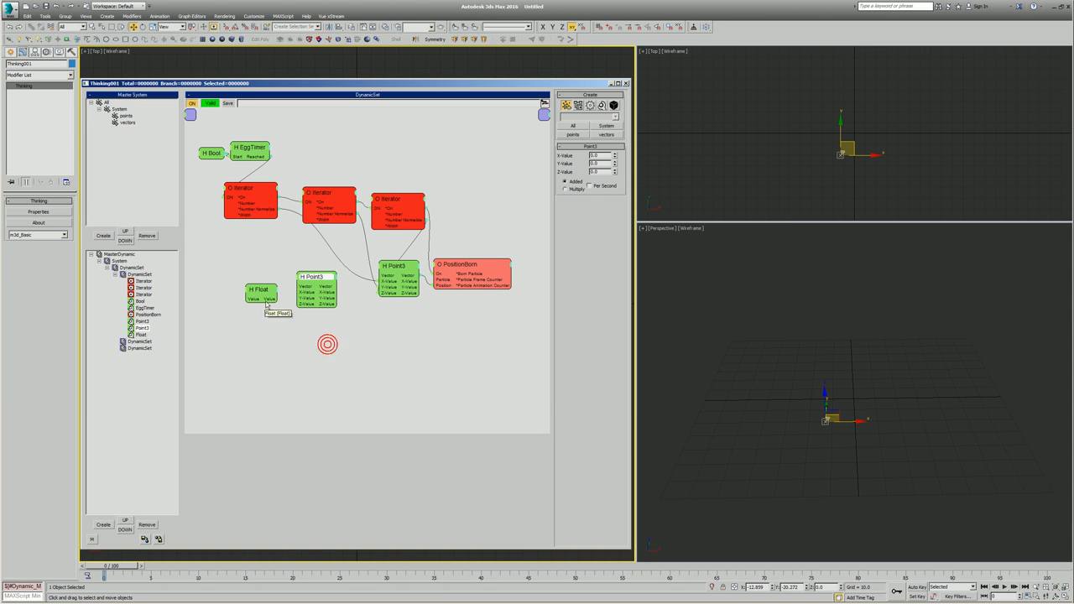
drag(298, 296, 265, 277)
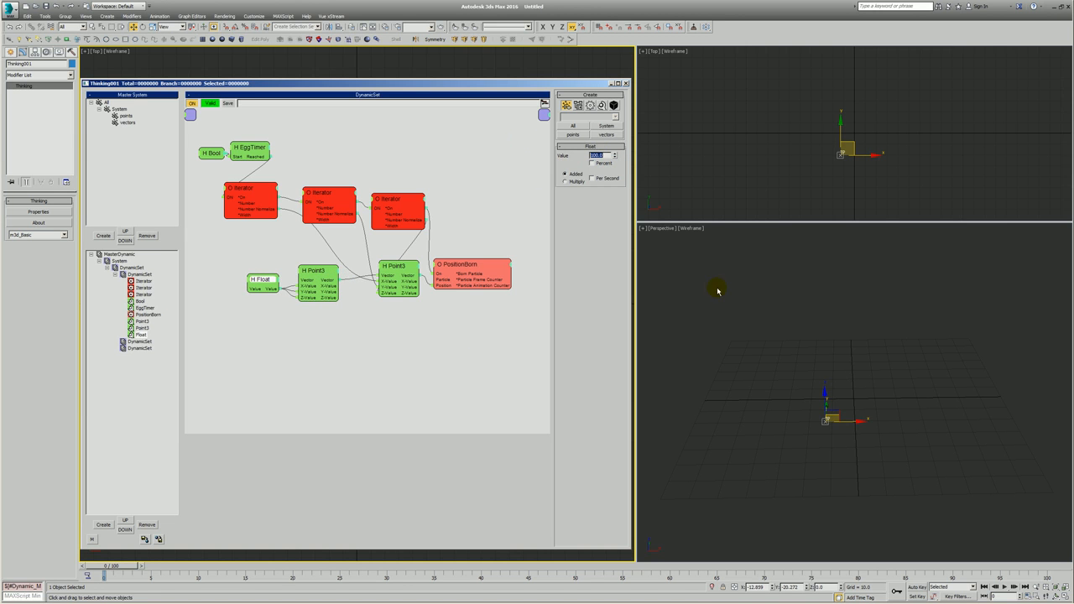
Switch both Point3 helpers to Multiply and set their X, Y and Z values to 1.0
drag(312, 281, 299, 279)
click(565, 189)
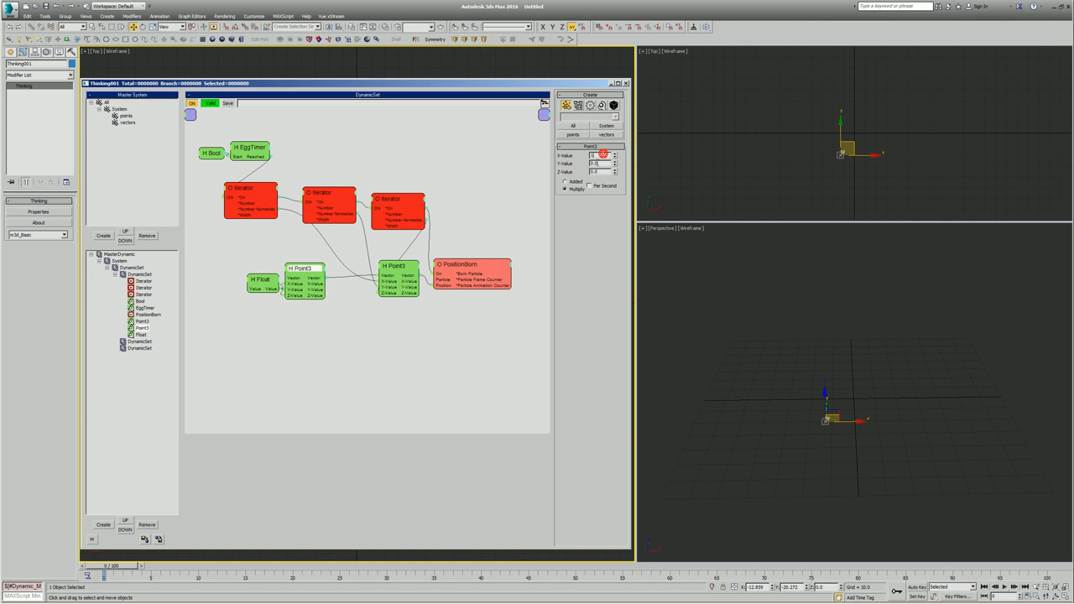
drag(396, 270, 390, 275)
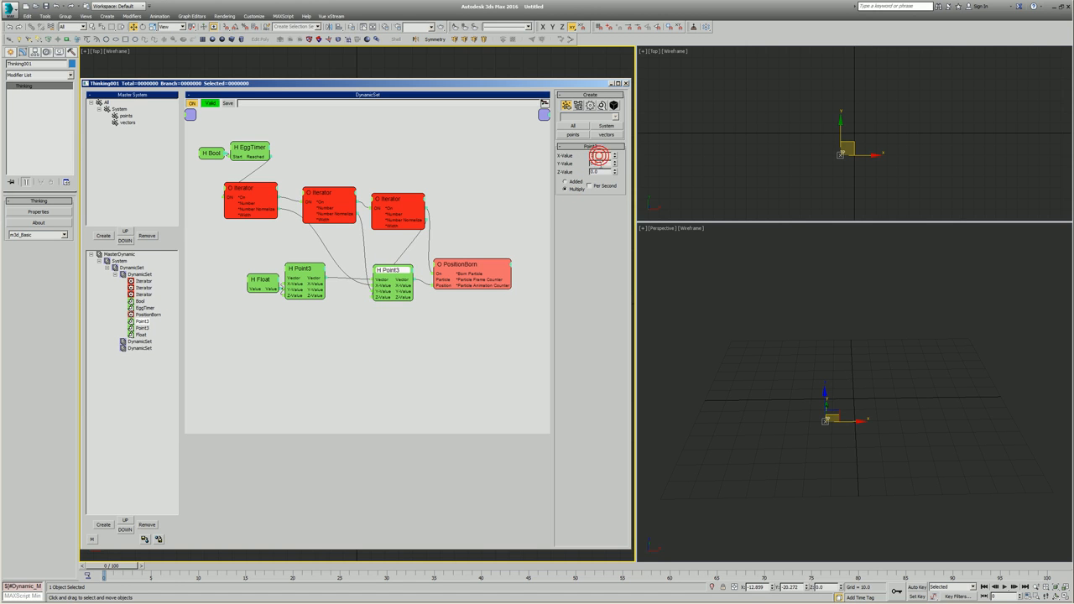
drag(304, 271, 308, 266)
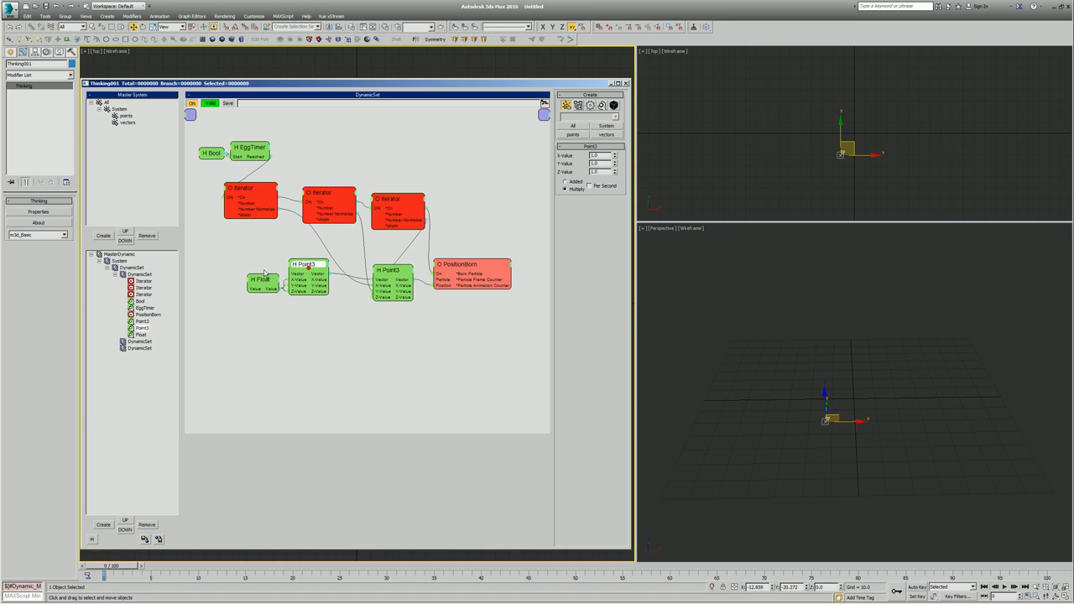
Hide the unused ports on both Point3 helpers and tidy their positions
click(262, 280)
click(303, 280)
double_click(307, 267)
double_click(308, 266)
drag(307, 267, 315, 275)
drag(394, 274, 391, 268)
double_click(394, 270)
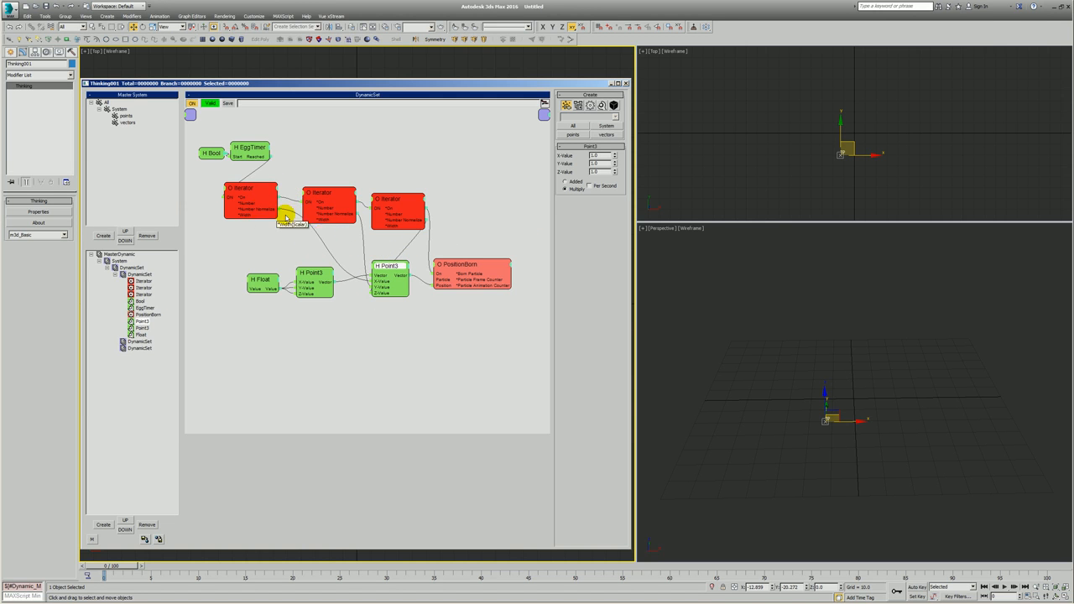
Deselect the Thinking object in the Perspective view and hide the unused ports on all three Iterators
click(260, 278)
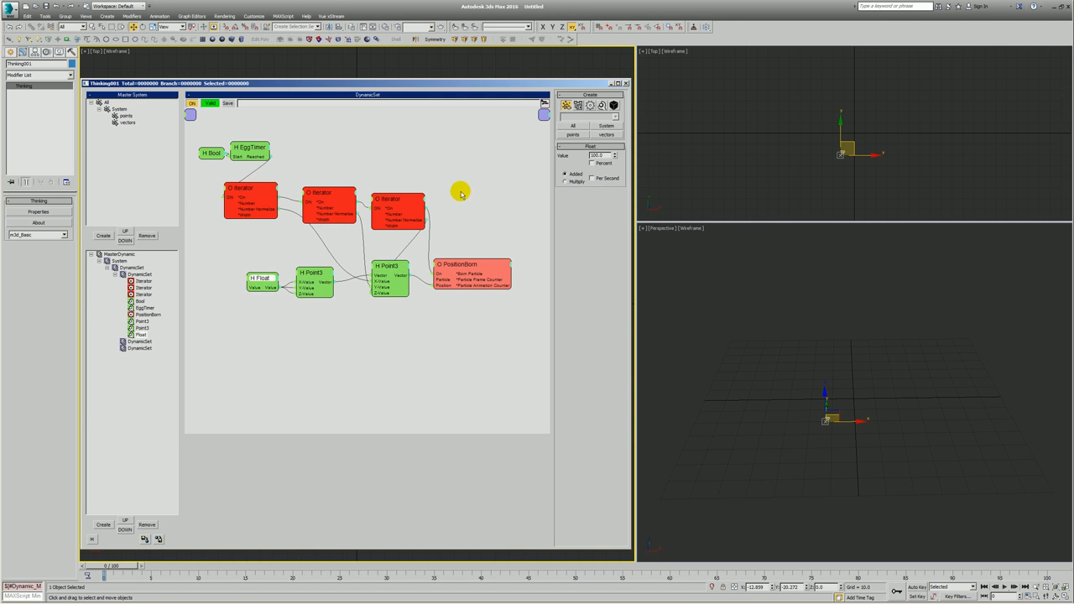
click(791, 396)
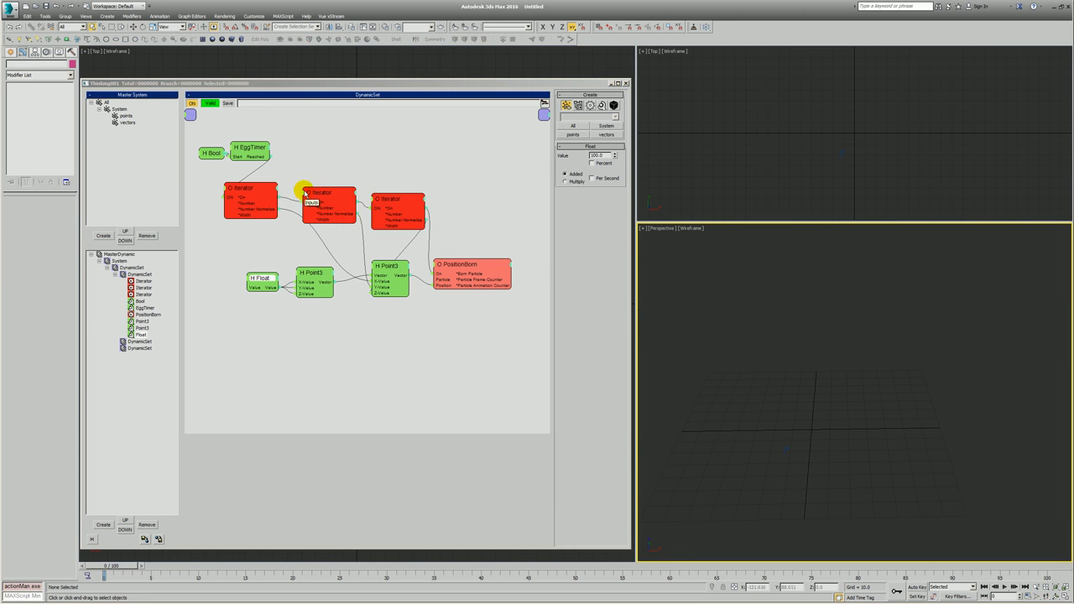
click(244, 195)
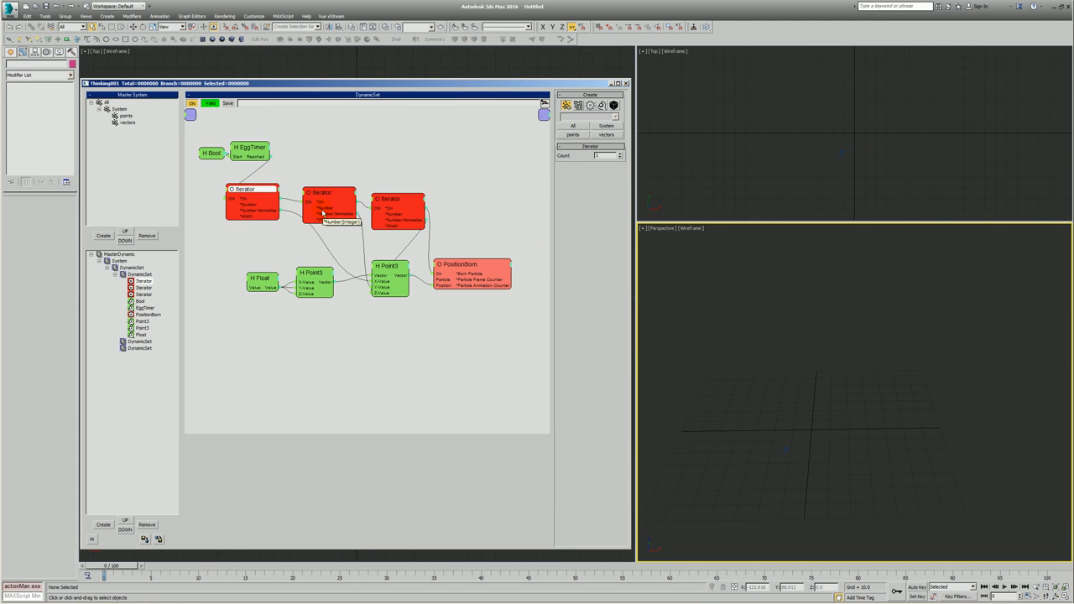
double_click(242, 191)
double_click(320, 196)
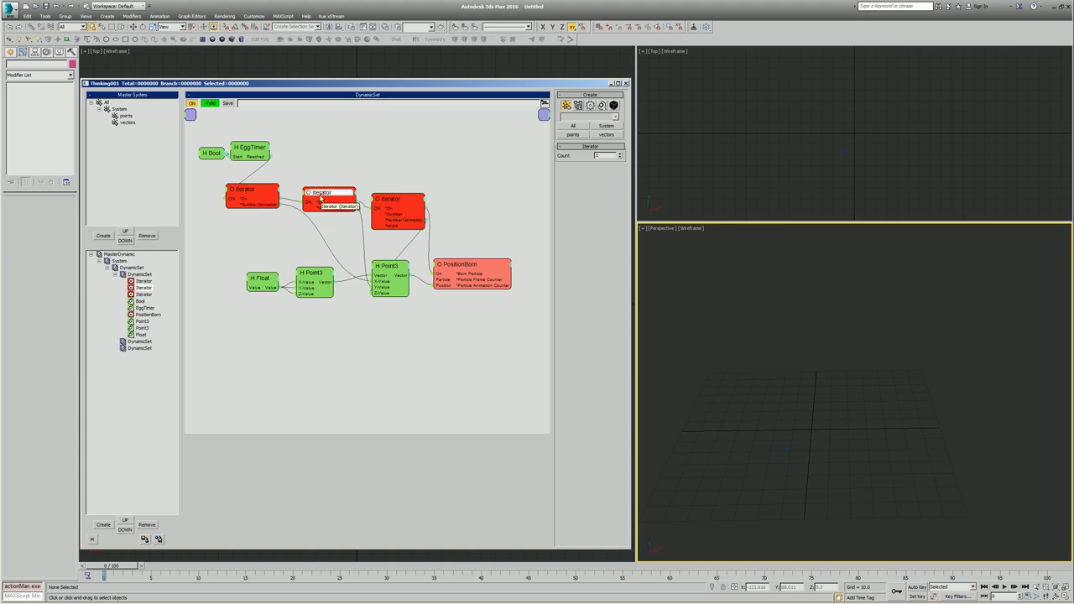
double_click(391, 202)
Rename the PositionBorn operator to points and hide its unused ports
drag(465, 267, 471, 247)
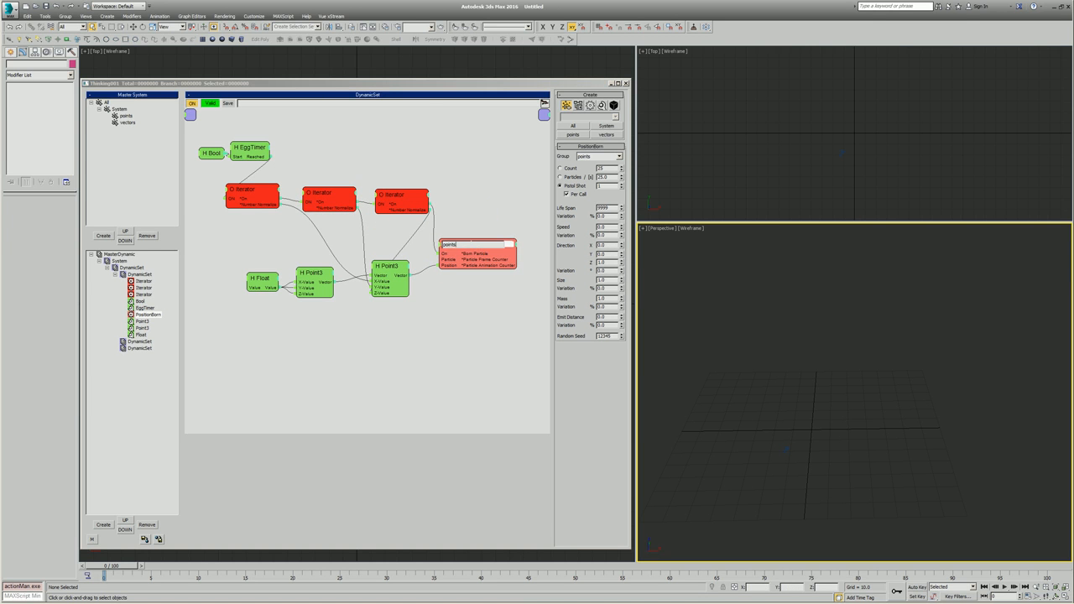
key(Return)
mouse_move(470, 250)
mouse_down()
mouse_move(461, 246)
mouse_move(473, 246)
mouse_up()
double_click(474, 246)
double_click(462, 240)
Move the Float and both Point3 helpers together, closer to the points operator
click(373, 252)
drag(385, 263, 196, 321)
drag(370, 271, 421, 258)
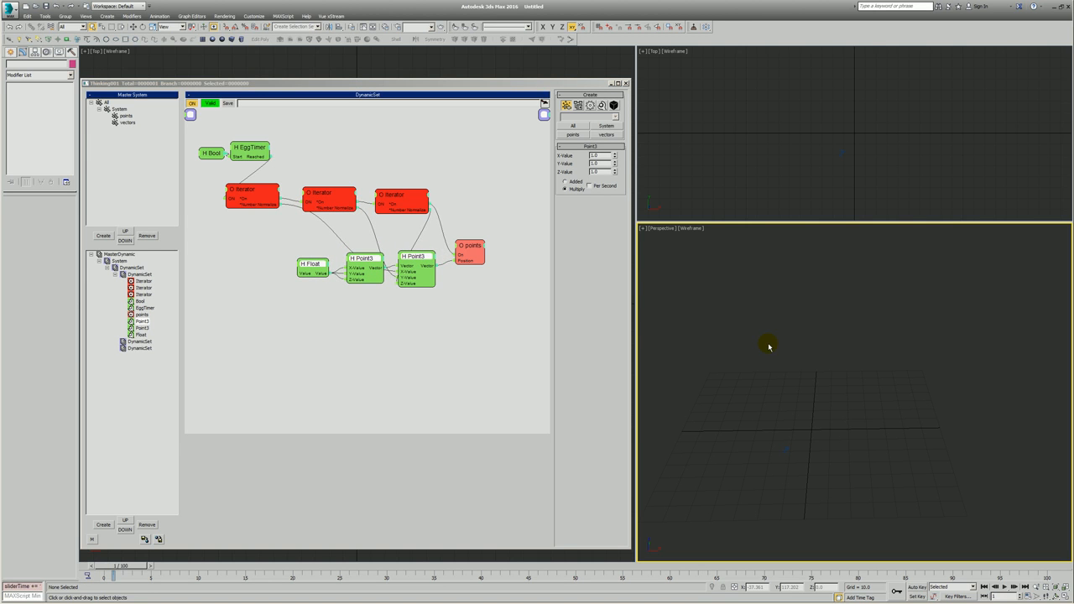
Turn on Edit on the fly in the MasterDynamic settings
scroll(750, 434, down, 1)
scroll(794, 462, down, 1)
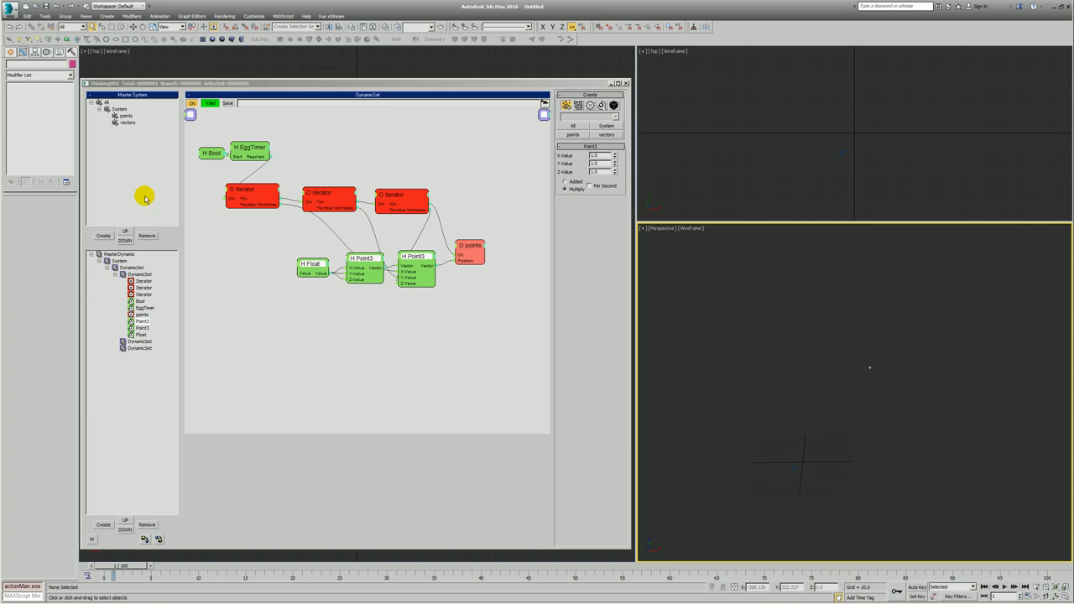
click(119, 253)
click(600, 106)
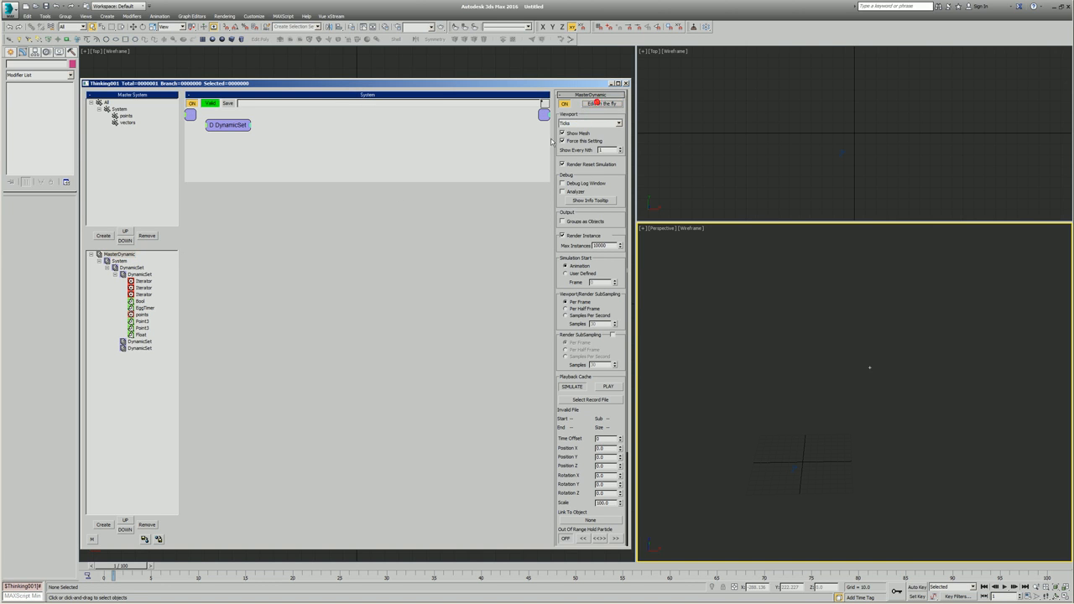
click(561, 139)
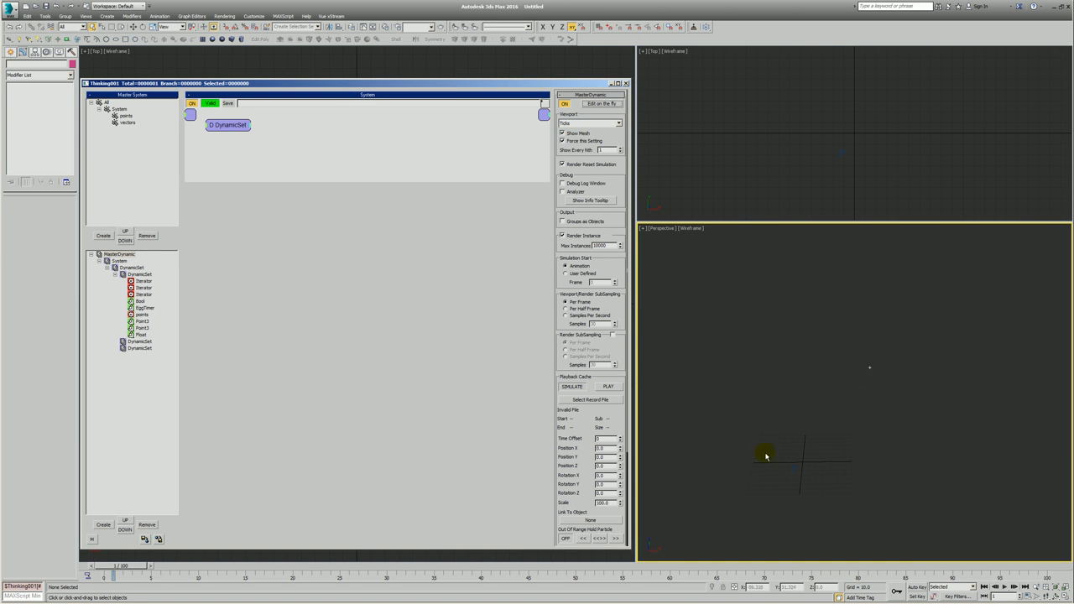
Rearrange the Iterator, Bool and points nodes to spread out the particle birth graph
click(143, 294)
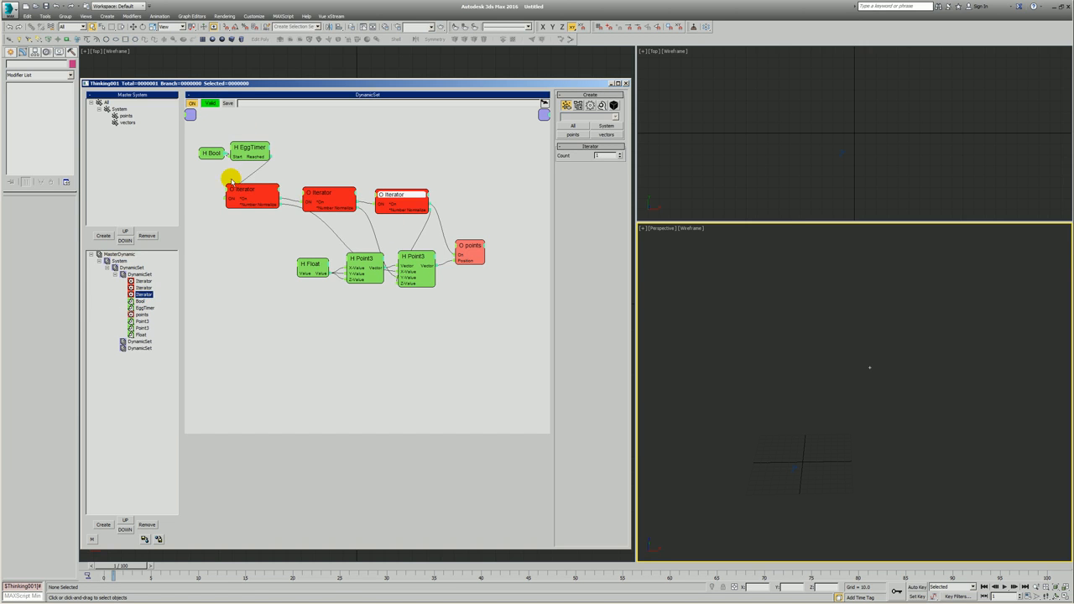
drag(239, 191, 247, 193)
click(210, 154)
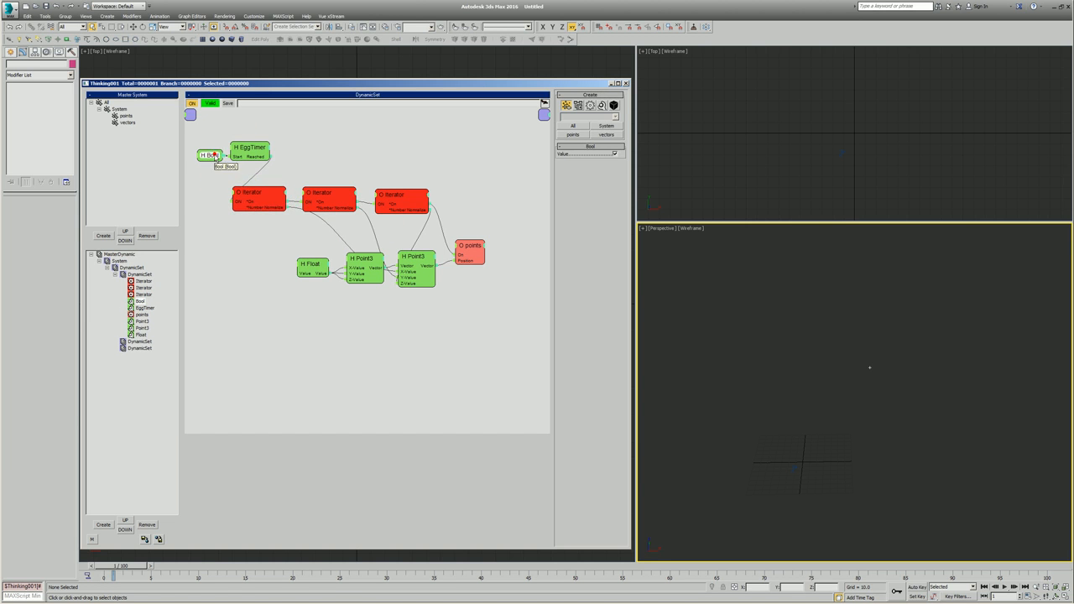
drag(475, 248, 499, 231)
drag(330, 197, 387, 204)
Expose the Count input on all three Iterator operators
click(237, 194)
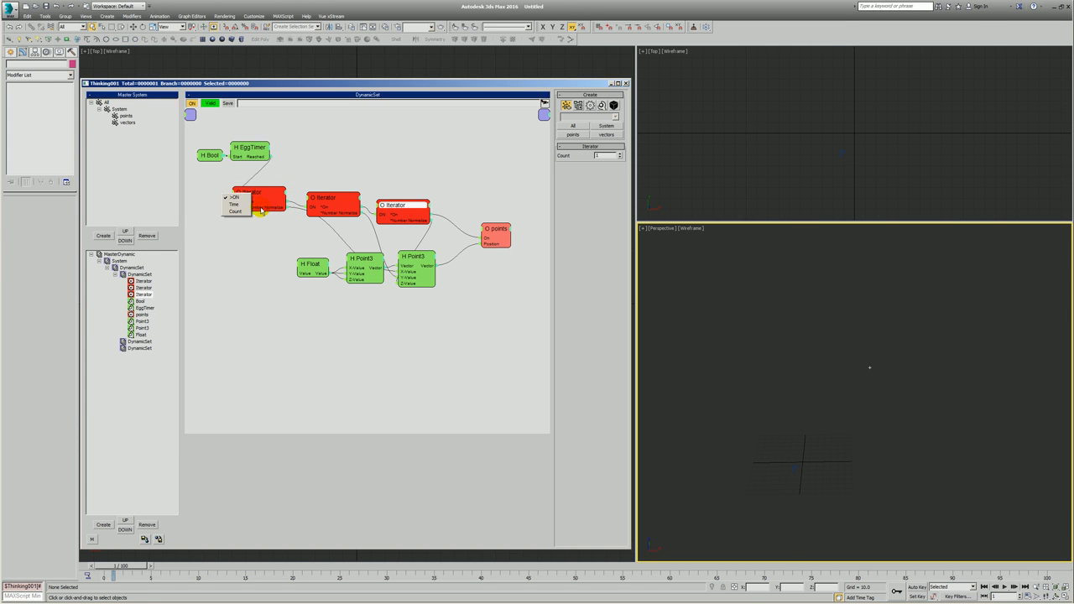
click(236, 211)
click(311, 200)
click(311, 217)
click(380, 204)
click(379, 225)
Add an Integer helper below the first Iterator and wire its Value to the Count inputs of all three Iterators
right_click(206, 226)
mouse_move(205, 251)
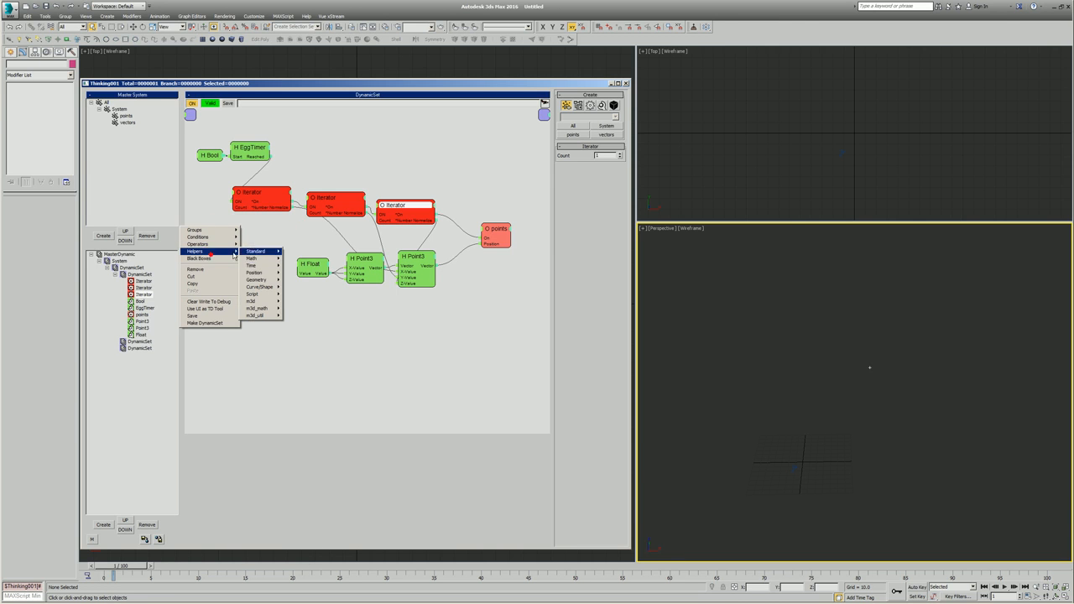
mouse_move(262, 259)
click(299, 294)
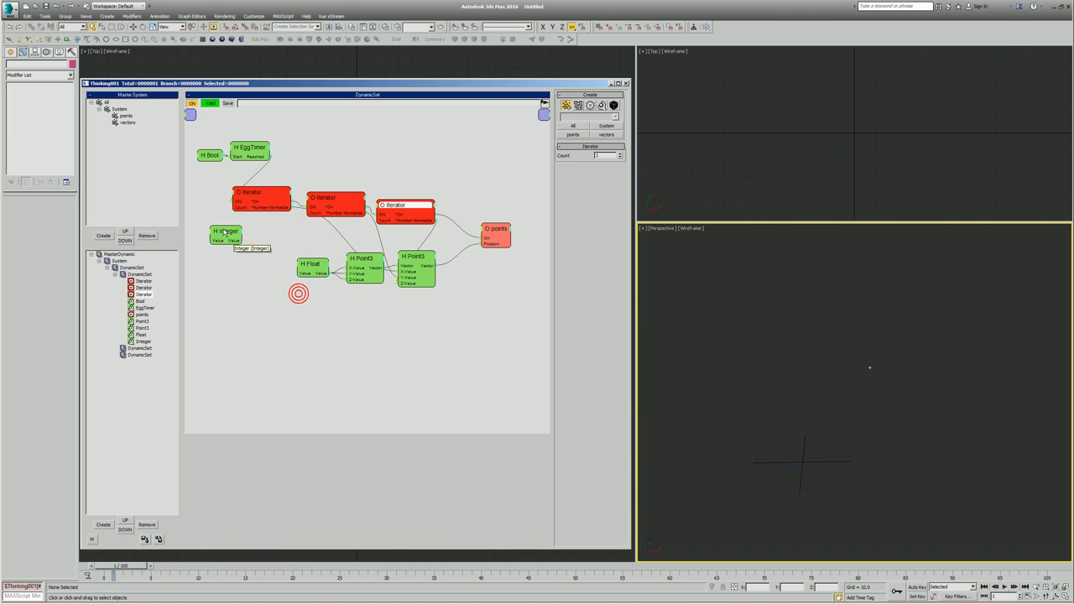
drag(220, 243, 377, 222)
Set the Integer helper's value to 10 and inspect the particle grid in the Perspective view
click(216, 237)
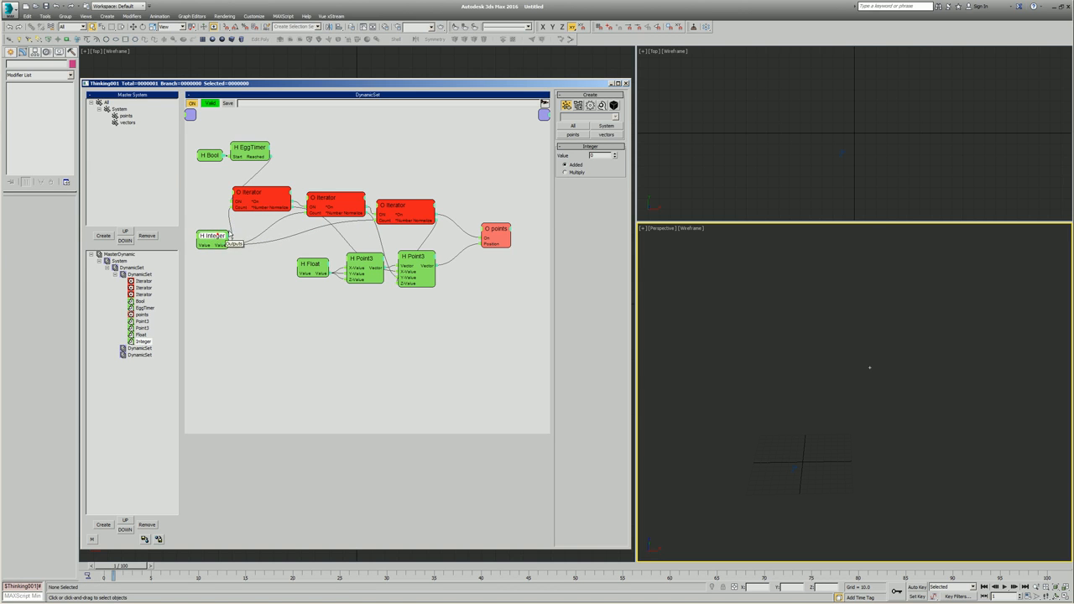
drag(599, 155, 575, 156)
text(10)
key(Return)
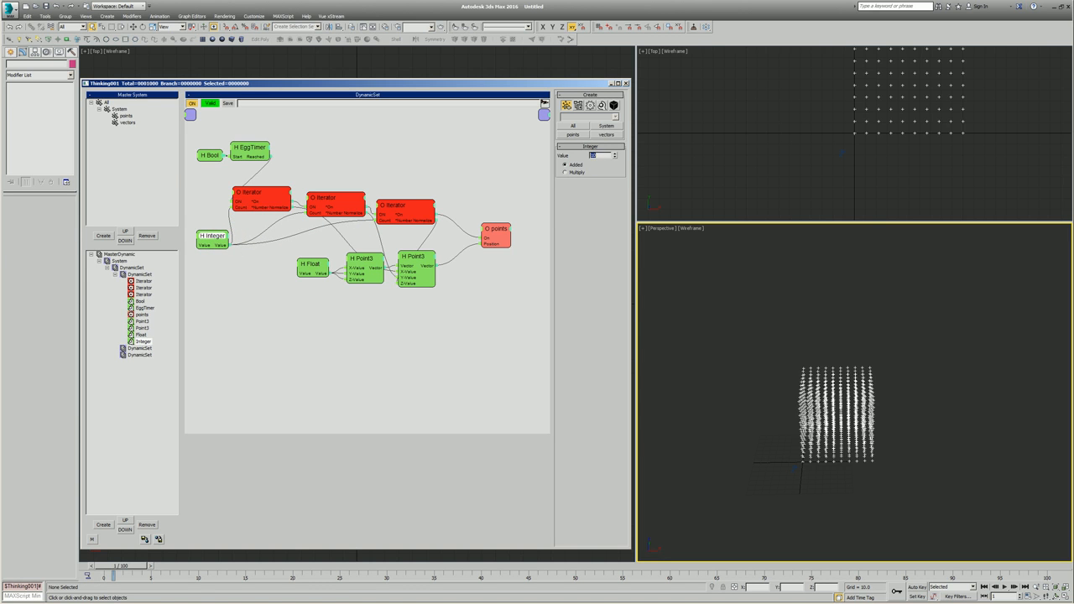
alt+middle_drag(827, 390, 743, 324)
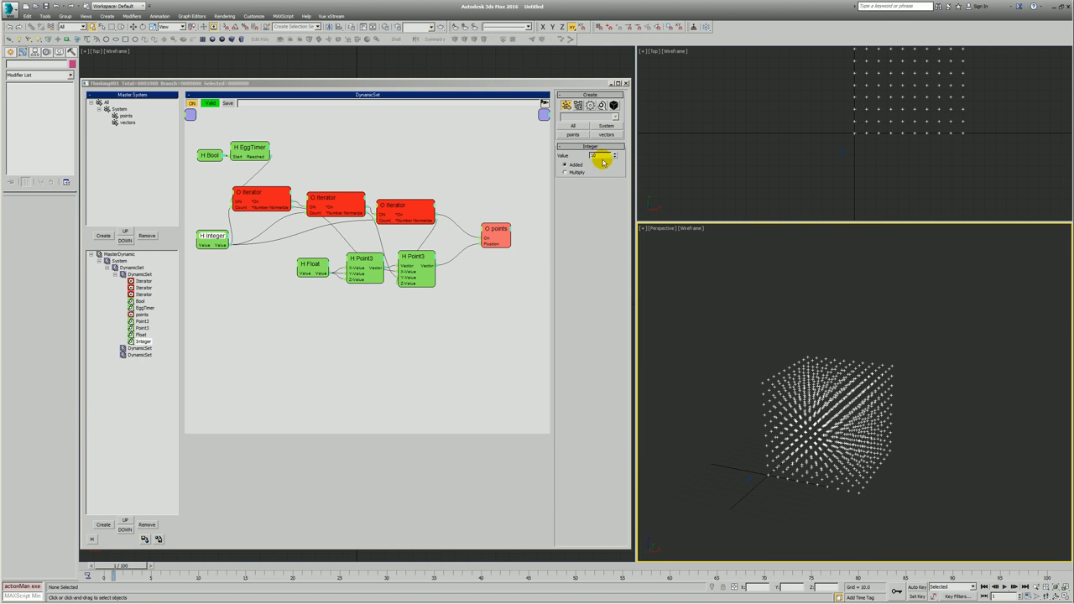
Set the Integer helper's value to 20
drag(604, 156, 537, 163)
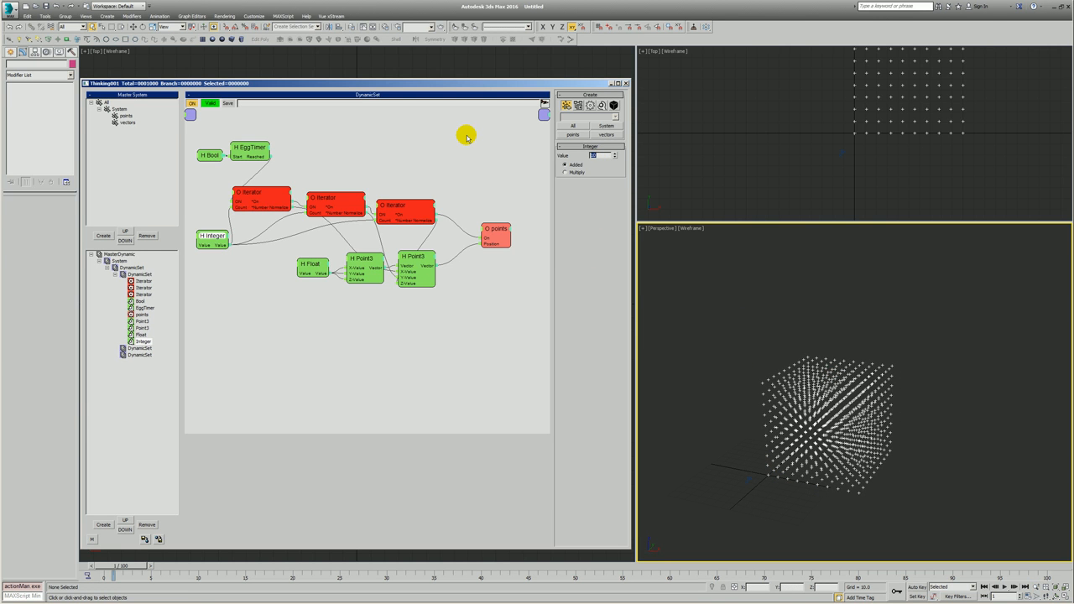
text(20)
key(Return)
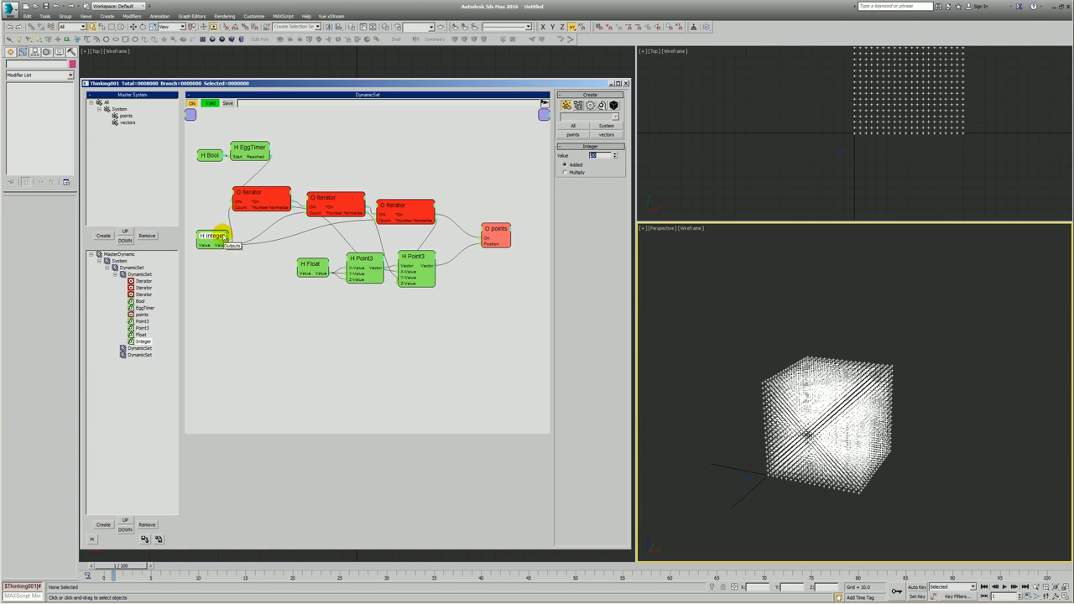
Set the Float helper's value to 200 to enlarge the particle grid
drag(316, 266, 311, 271)
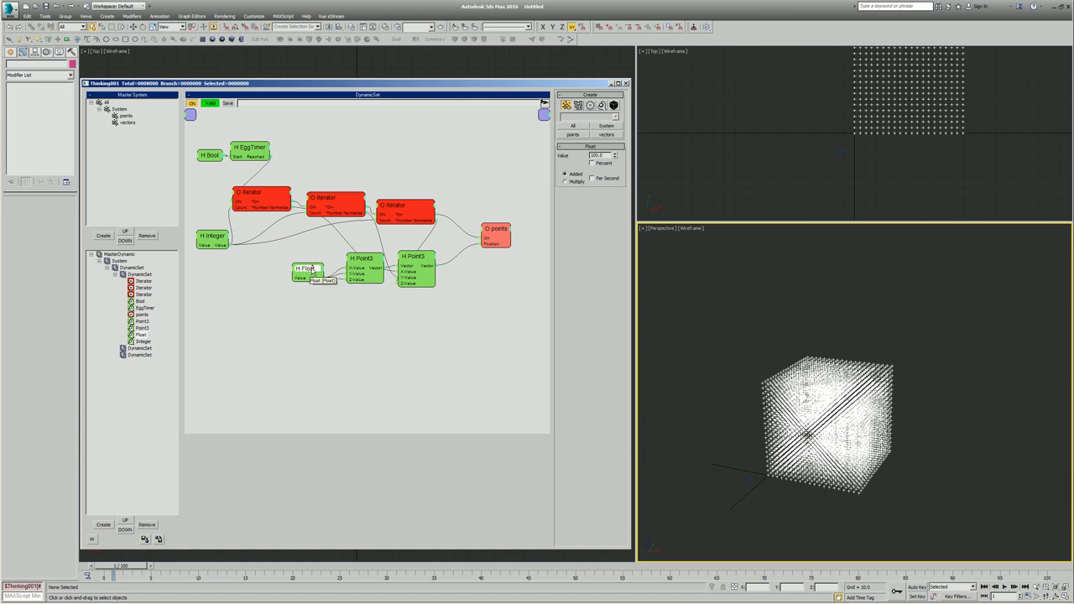
text(20)
key(Return)
alt+middle_drag(705, 435, 734, 361)
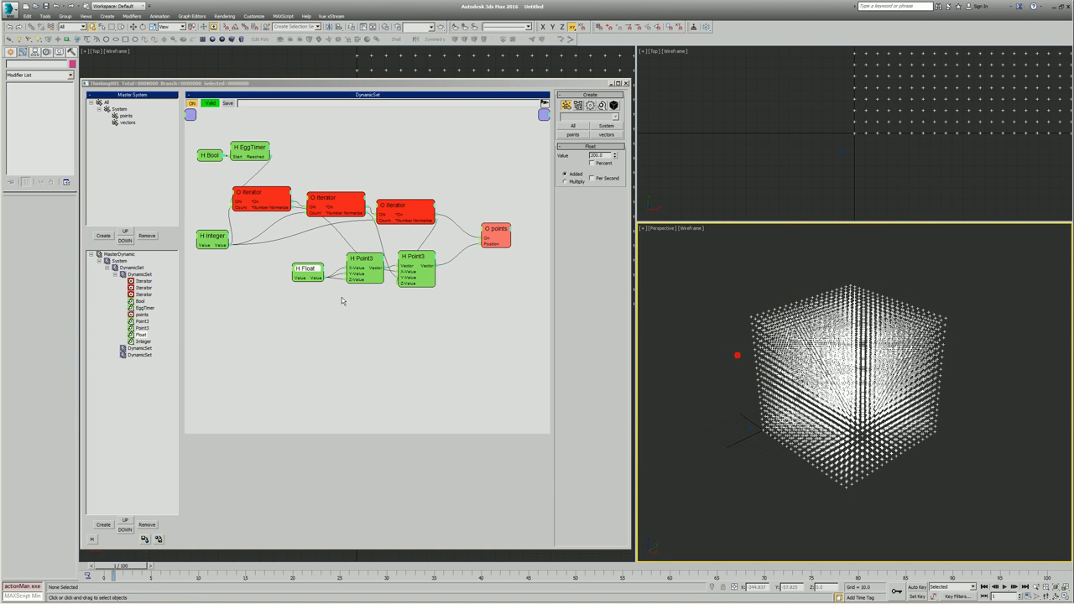
Rename the DynamicSet that holds the Iterator graph as birth points
click(138, 275)
click(117, 275)
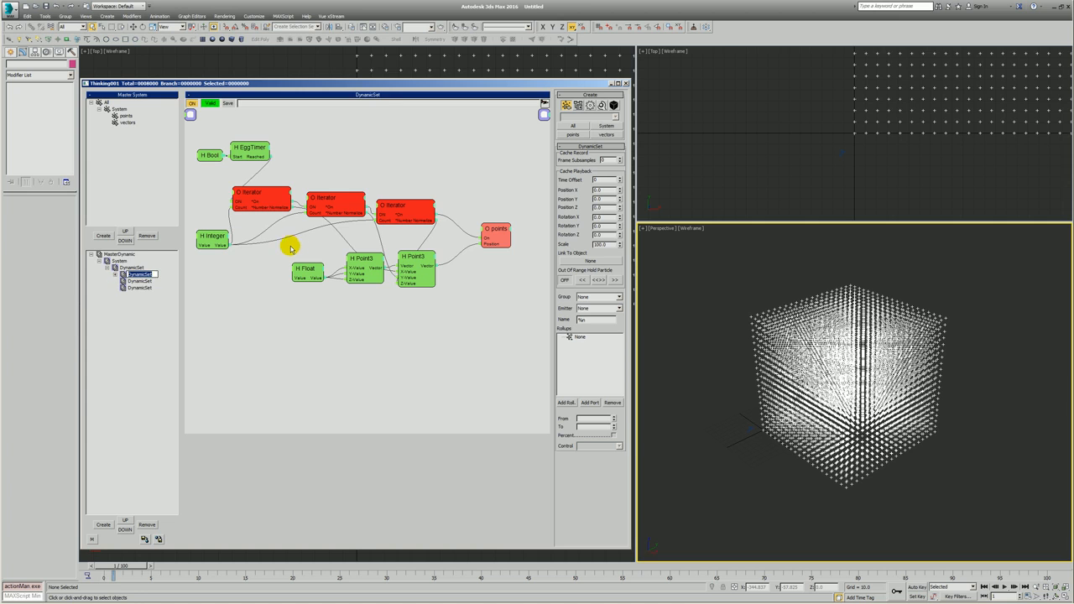
text(birth point)
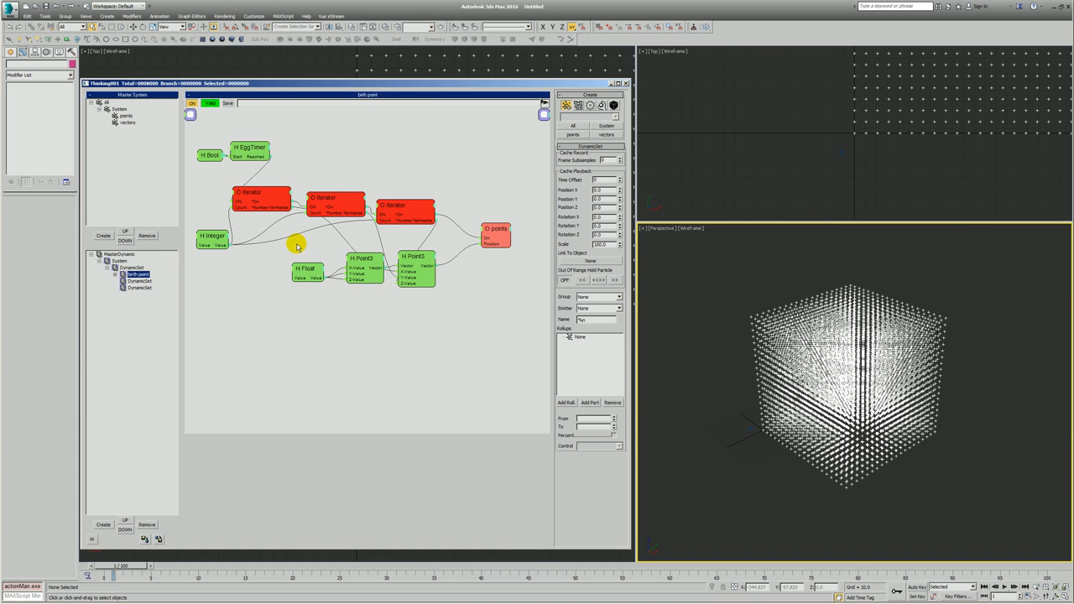
click(140, 274)
key(Return)
Give the points group a muted blue color and set its viewport display to Dots
click(140, 281)
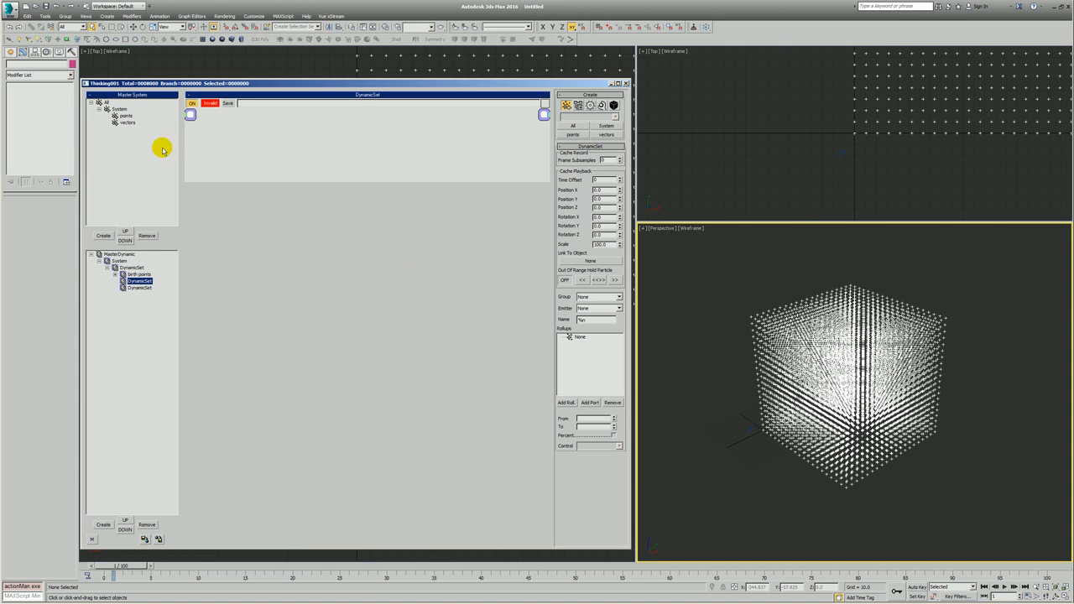
click(125, 115)
click(586, 104)
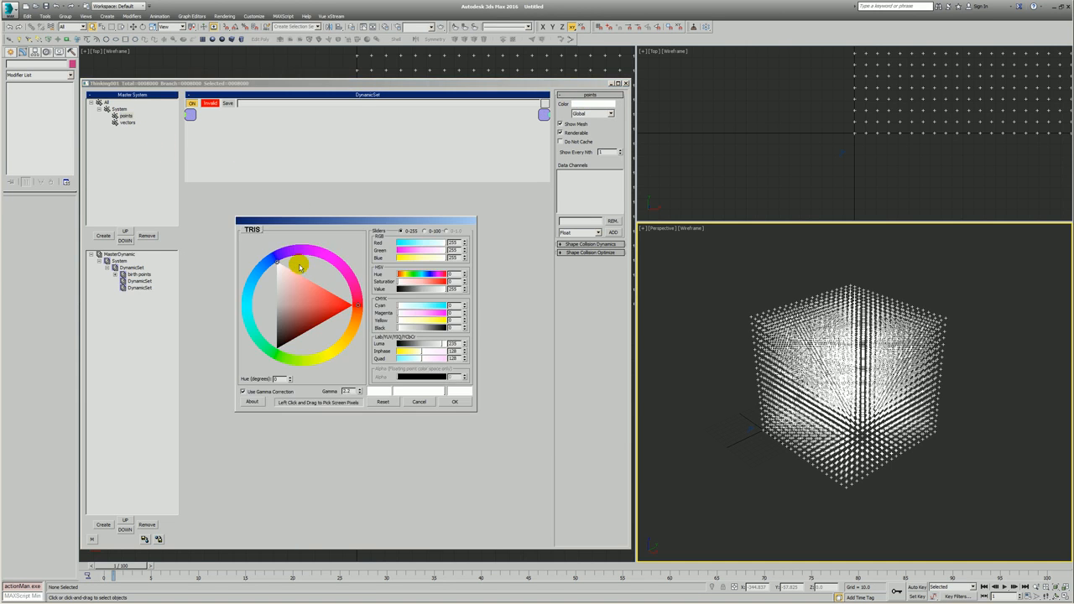
click(256, 273)
click(308, 301)
drag(309, 305, 298, 317)
click(454, 402)
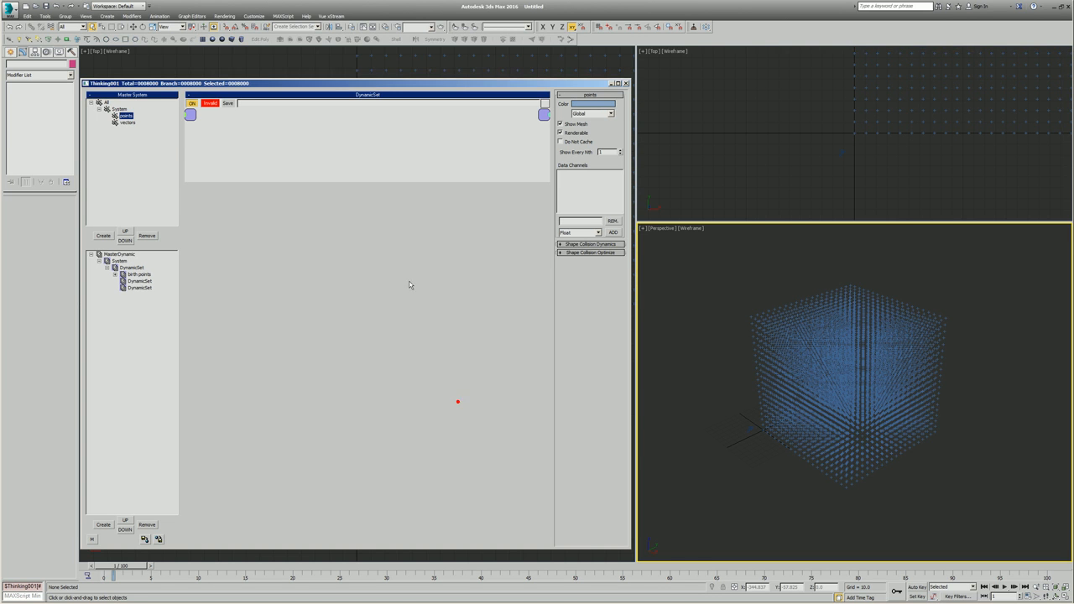
click(600, 114)
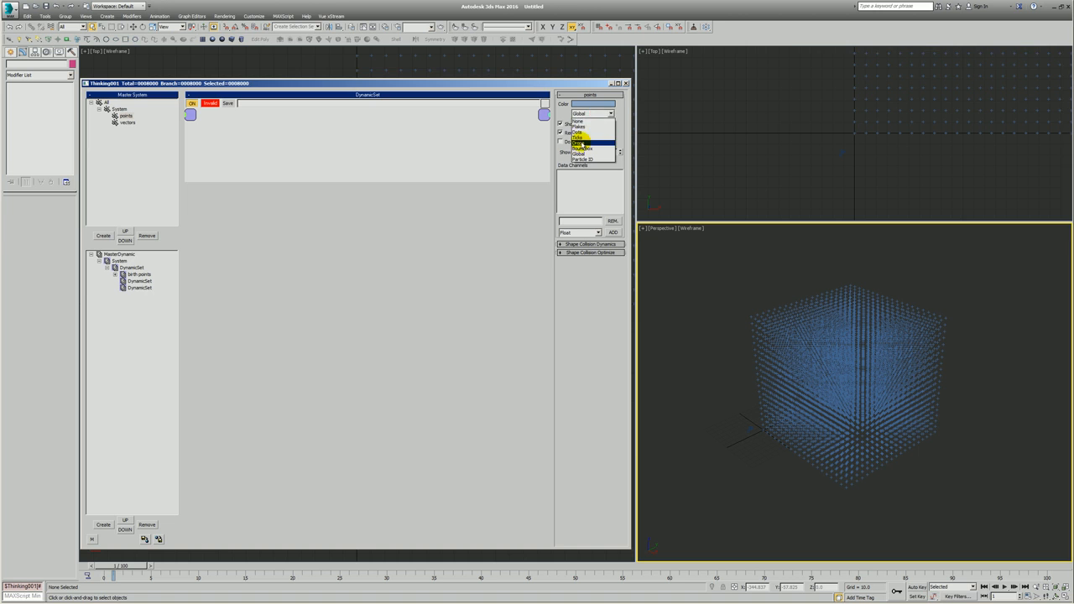
click(579, 132)
Give the vectors group a green color and change its viewport display type
click(128, 122)
click(593, 103)
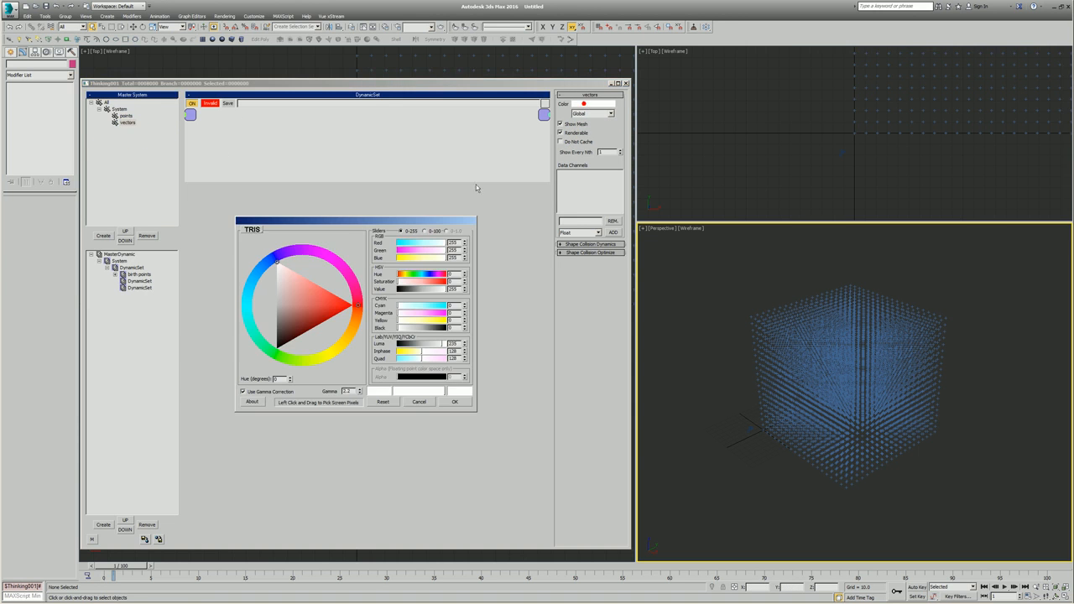
drag(271, 348, 281, 357)
click(315, 309)
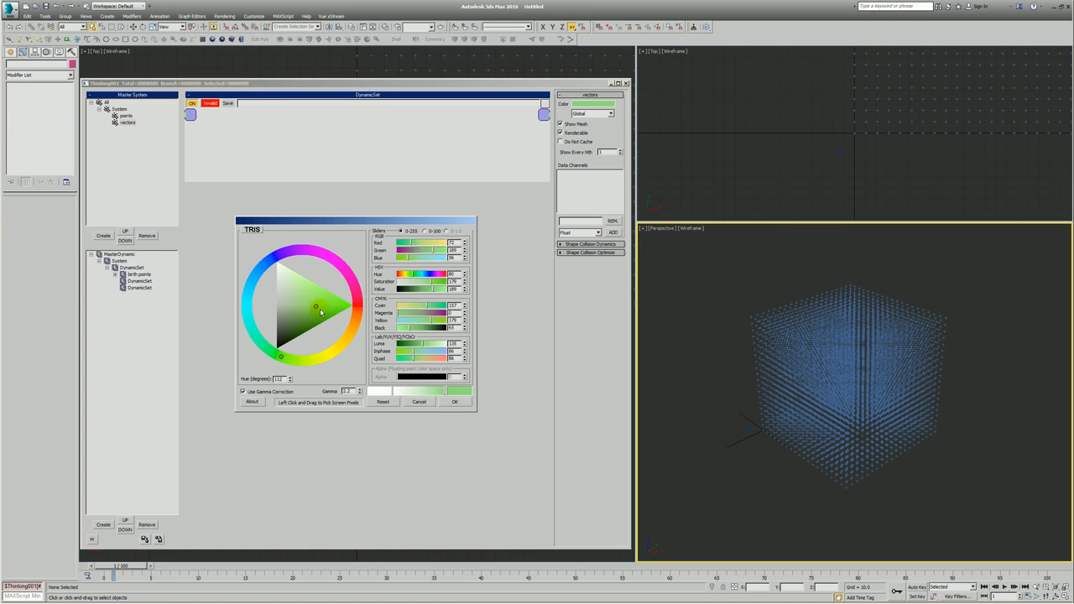
click(468, 404)
click(579, 114)
click(586, 143)
Open the empty DynamicSet directly below birth points and enlarge its node canvas downward
click(137, 303)
click(134, 281)
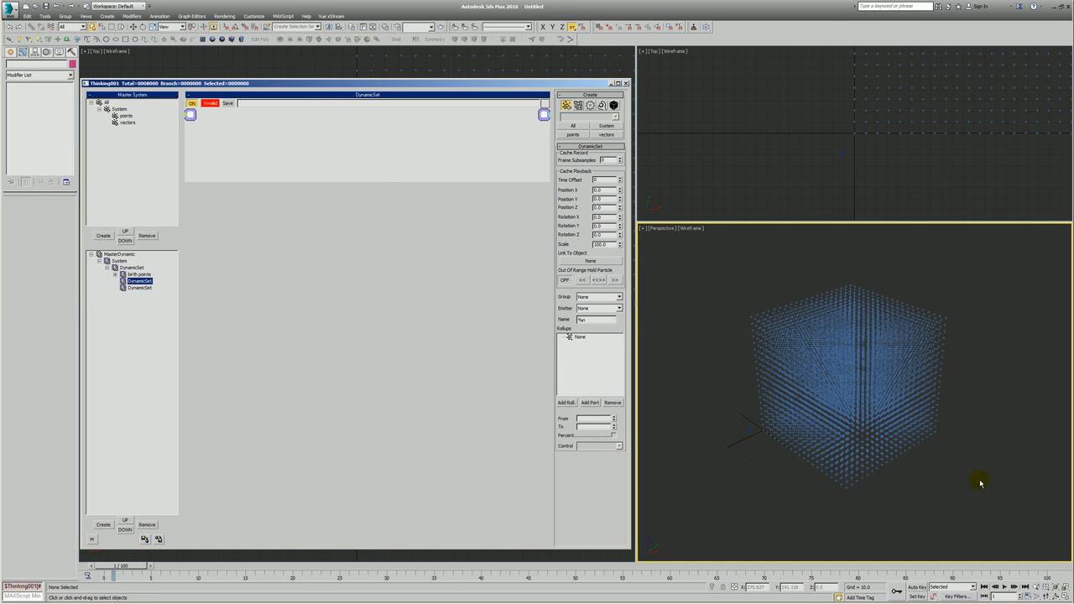
drag(283, 180, 302, 414)
click(337, 256)
right_click(259, 160)
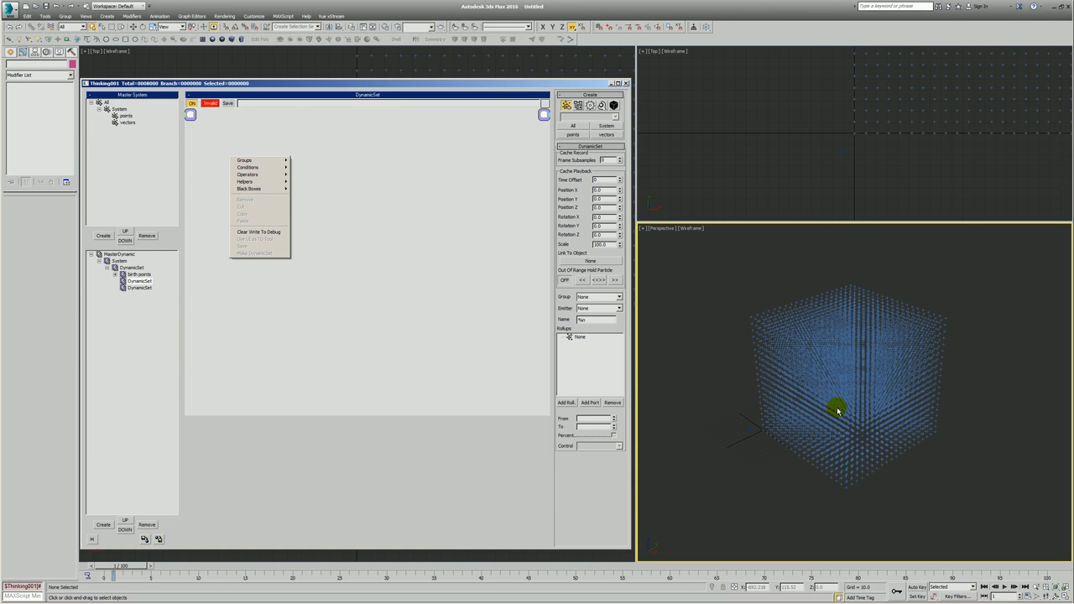
click(724, 321)
Turn off Show Mesh and Force this Setting for the MasterDynamic, start the simulation at user-defined frame 1, and go to frame 1
key(Home)
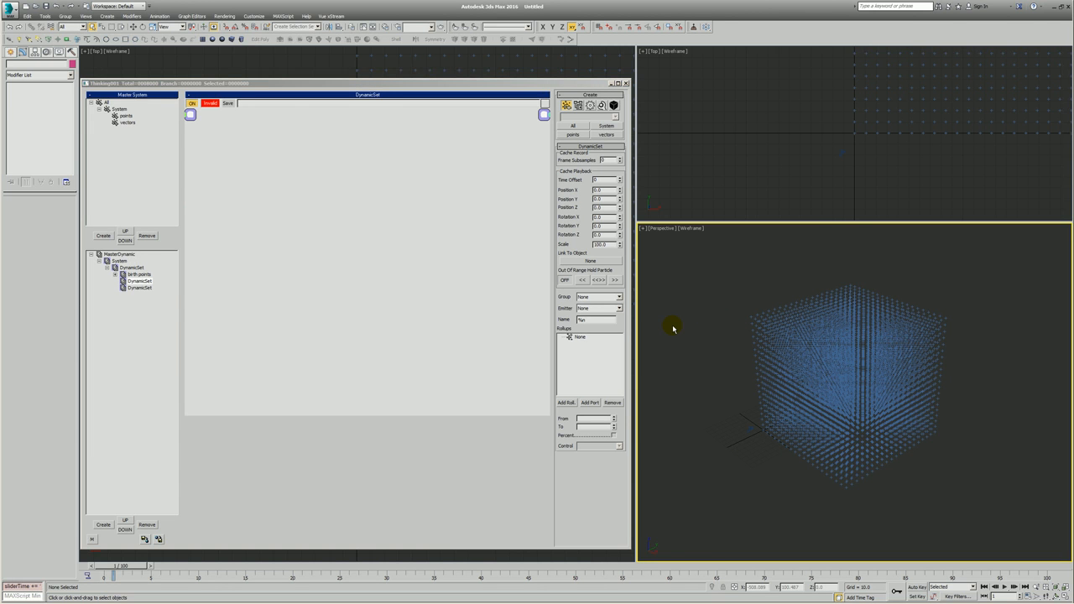
click(118, 254)
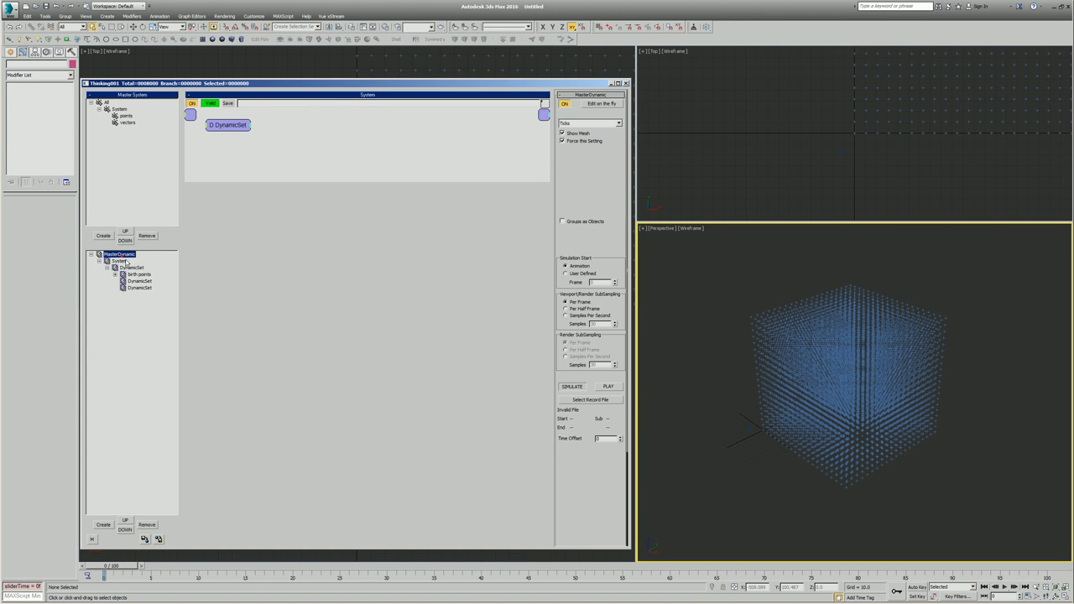
click(574, 133)
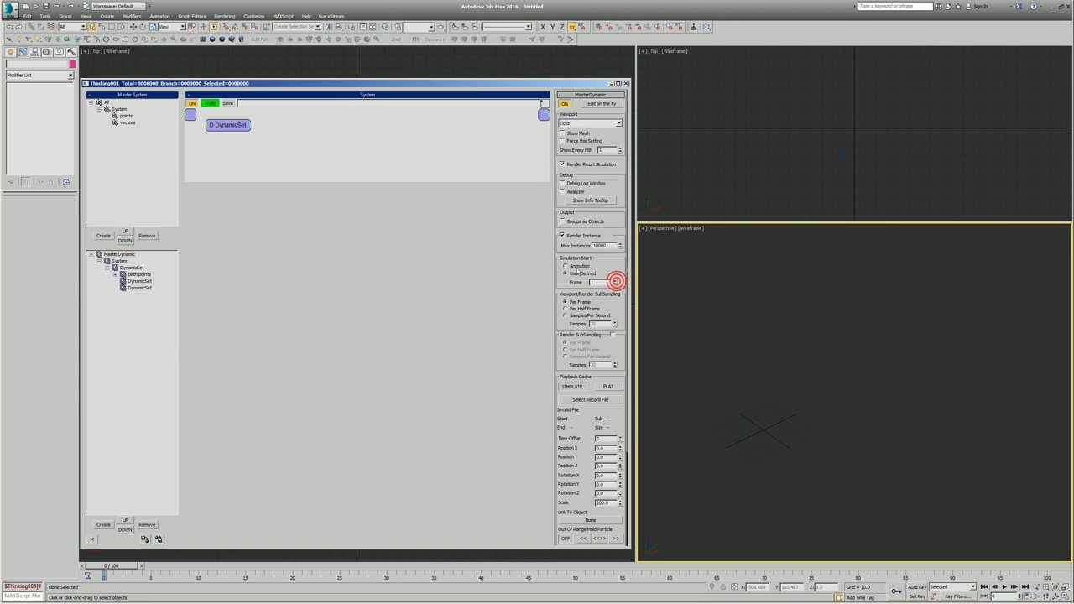
click(787, 391)
key(period)
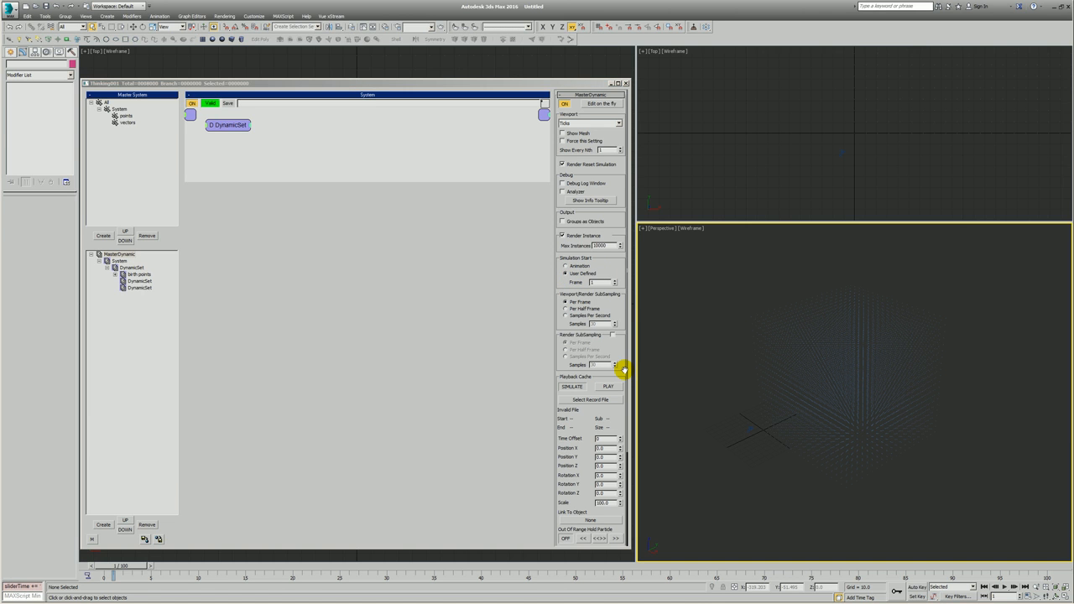
Brighten the points group's blue color
click(125, 115)
click(570, 105)
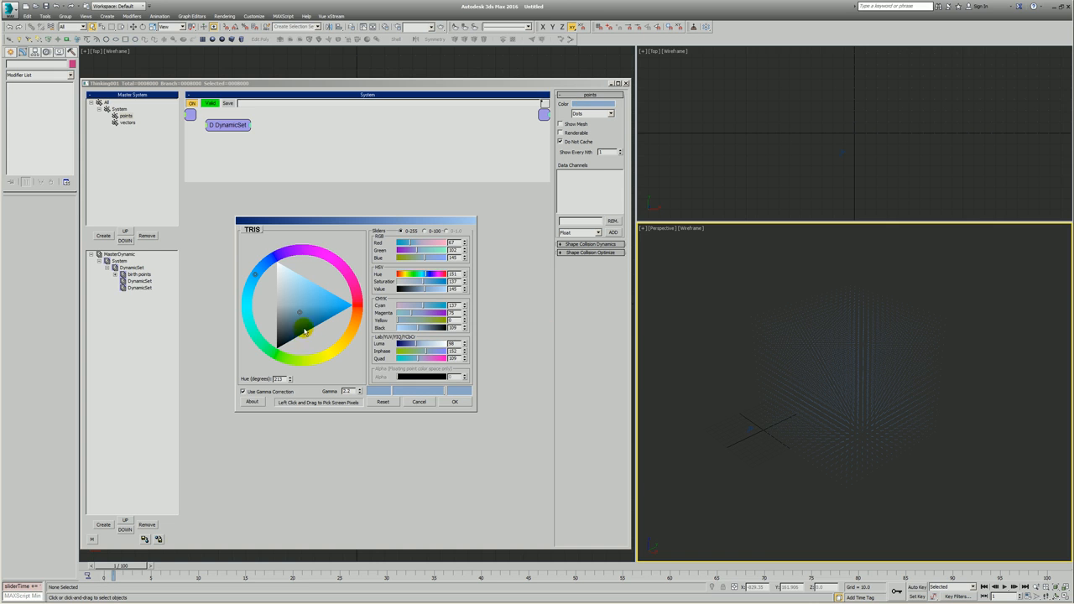
mouse_move(307, 325)
mouse_down()
mouse_move(300, 313)
mouse_move(332, 295)
mouse_move(322, 298)
mouse_up()
click(454, 402)
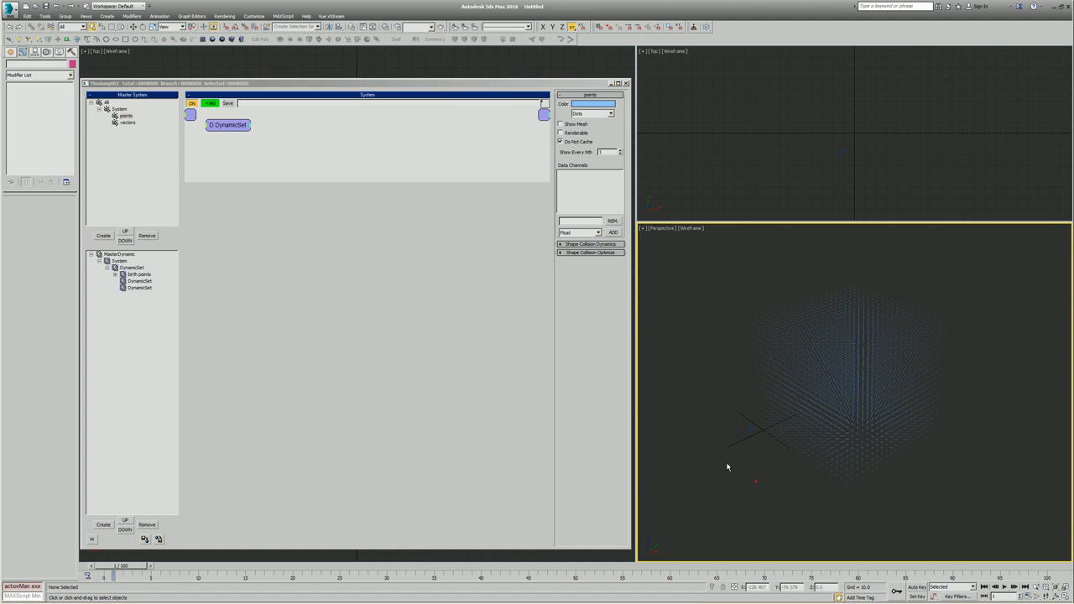
Switch the Perspective viewport to the Front view and change the points group's color to orange-yellow
key(f)
key(alt+z)
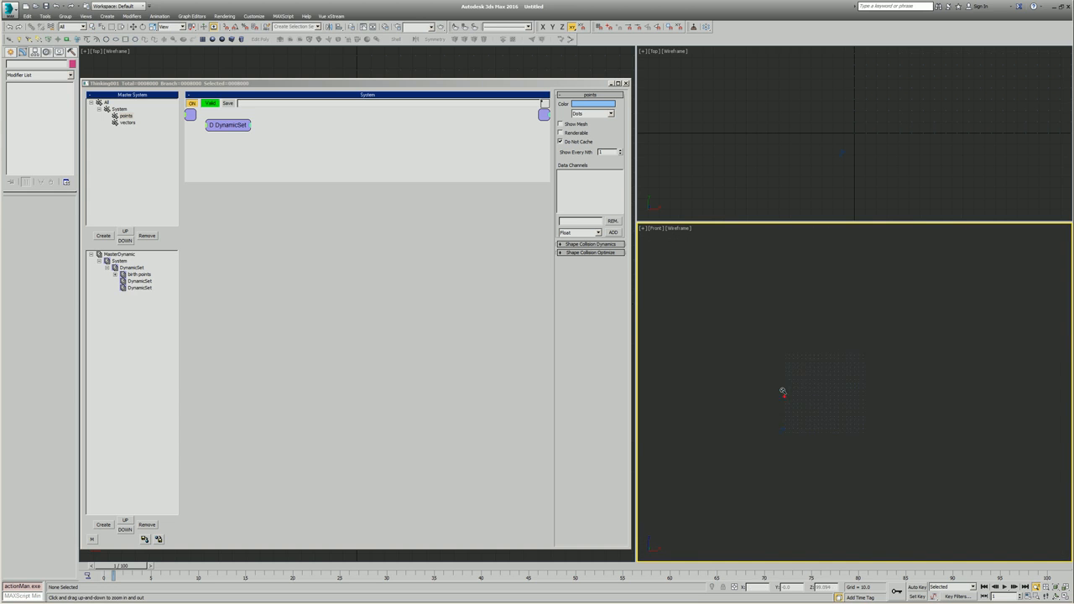
click(577, 103)
drag(327, 354, 353, 347)
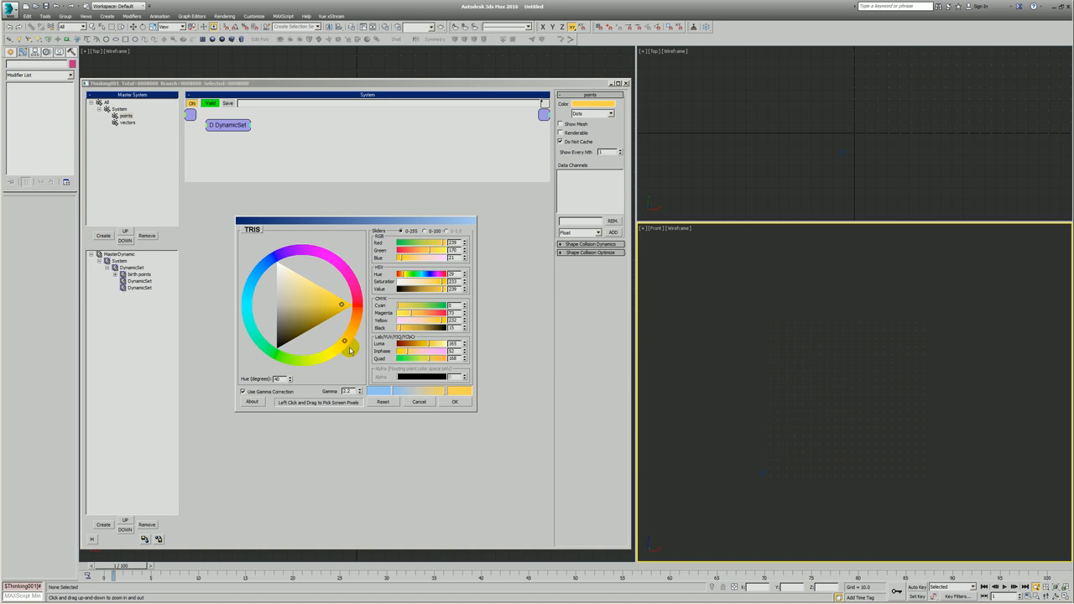
click(450, 401)
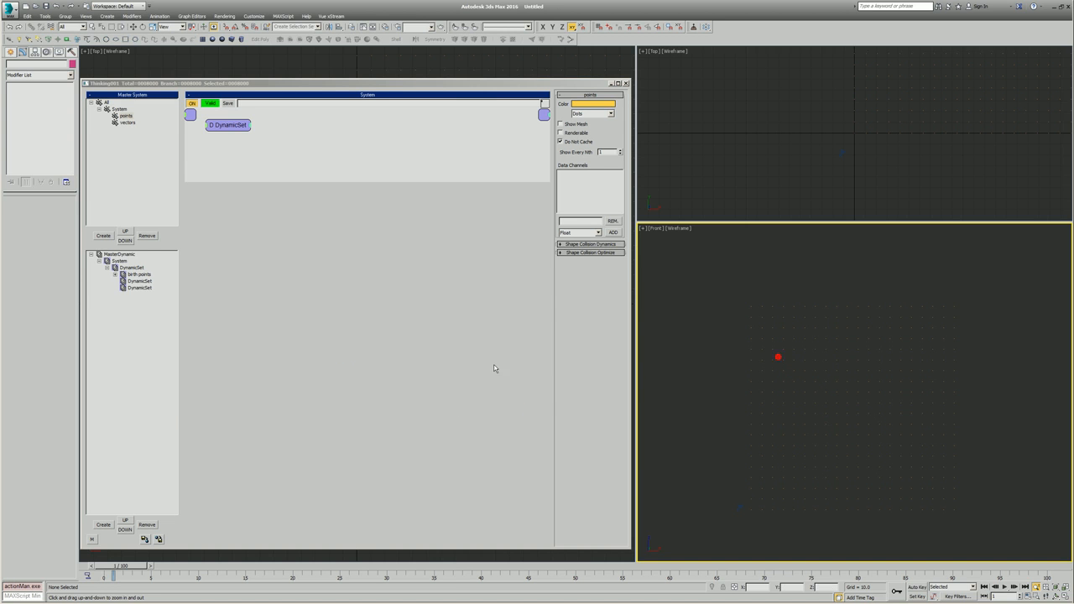
Open the empty DynamicSet directly below birth points and add a points group node to it
click(140, 280)
right_click(215, 173)
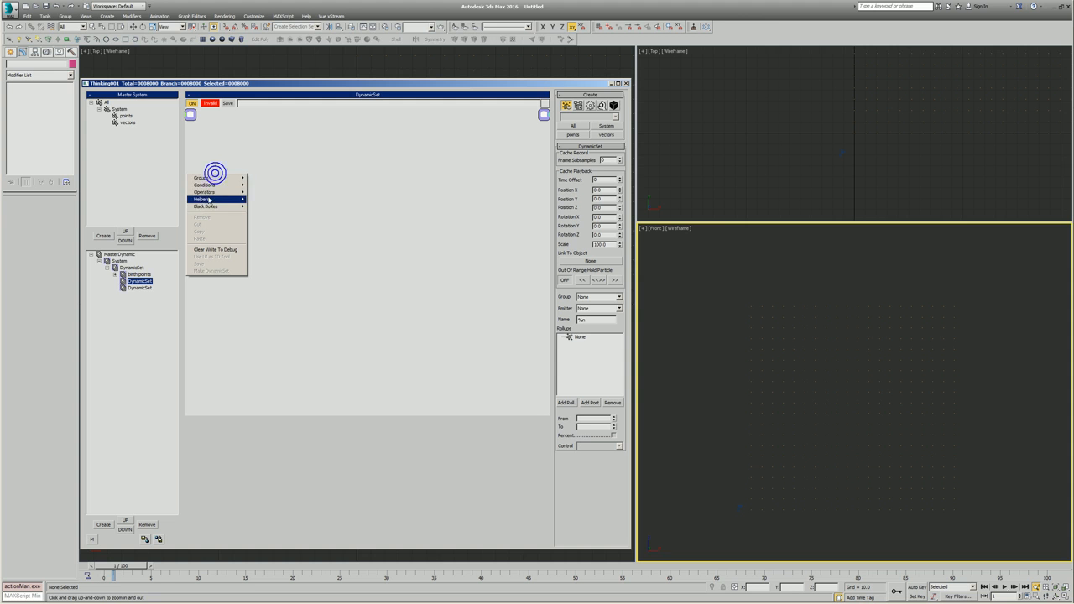
mouse_move(209, 179)
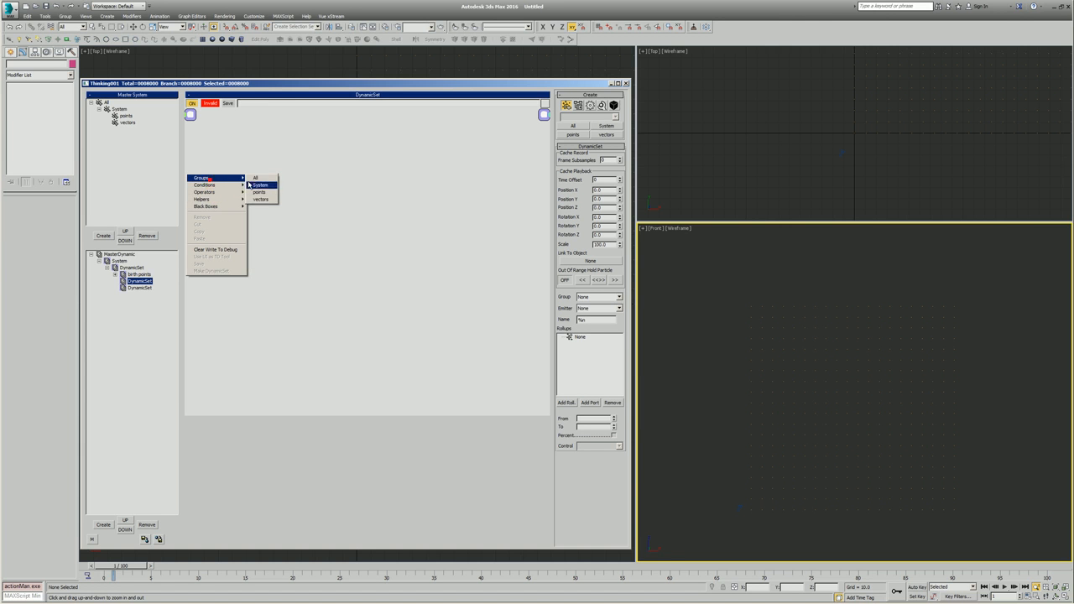
click(259, 192)
Add a PositionBorn generator beside the points node and connect the points Particle output to its Particle input
right_click(252, 180)
click(280, 197)
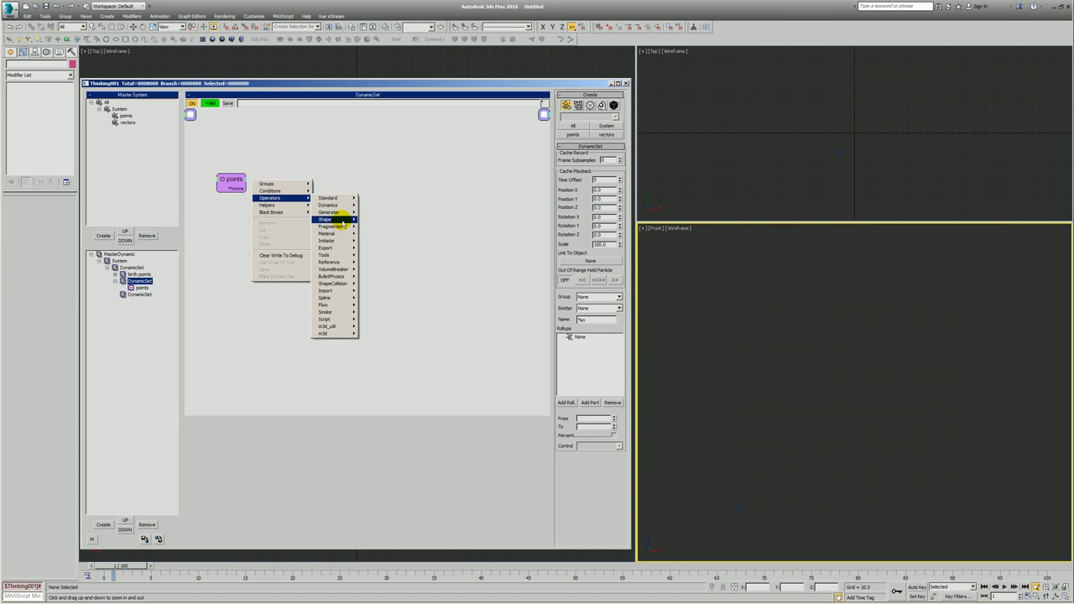
mouse_move(339, 225)
click(384, 257)
drag(235, 191, 339, 190)
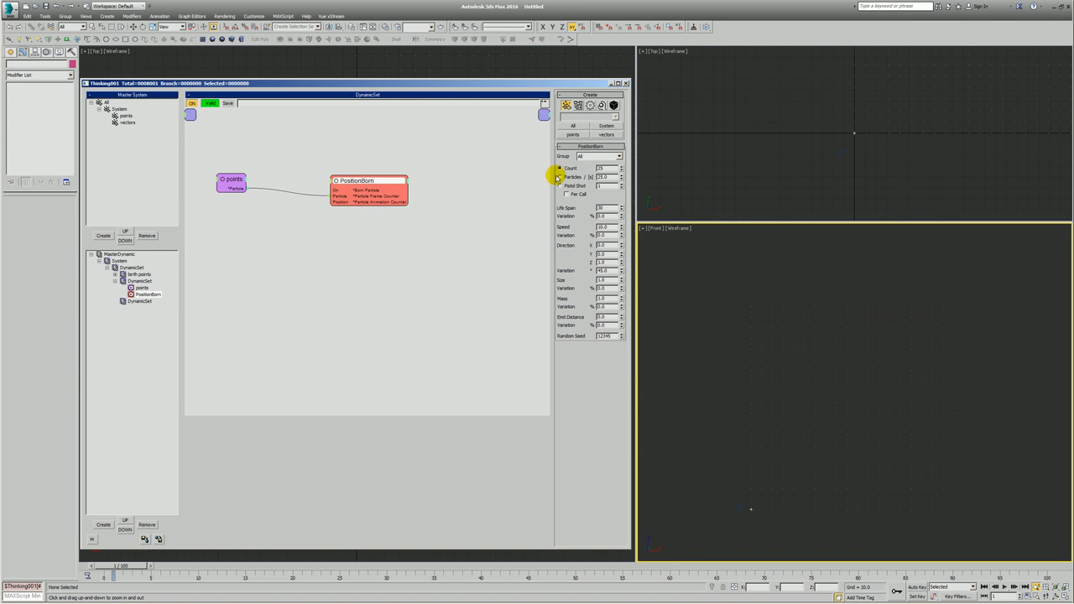
Set PositionBorn to emit into the vectors group using Pistol Shot, with life span, speed and direction variation all 0
click(592, 157)
click(589, 177)
double_click(602, 216)
key(Tab)
key(Tab)
key(Tab)
key(Tab)
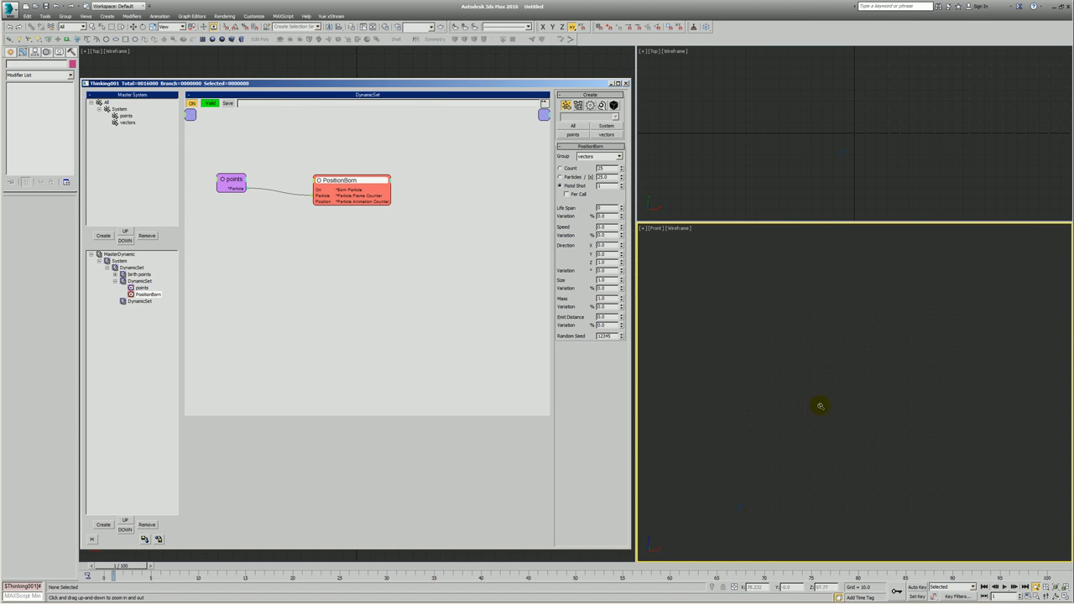
drag(340, 177, 339, 178)
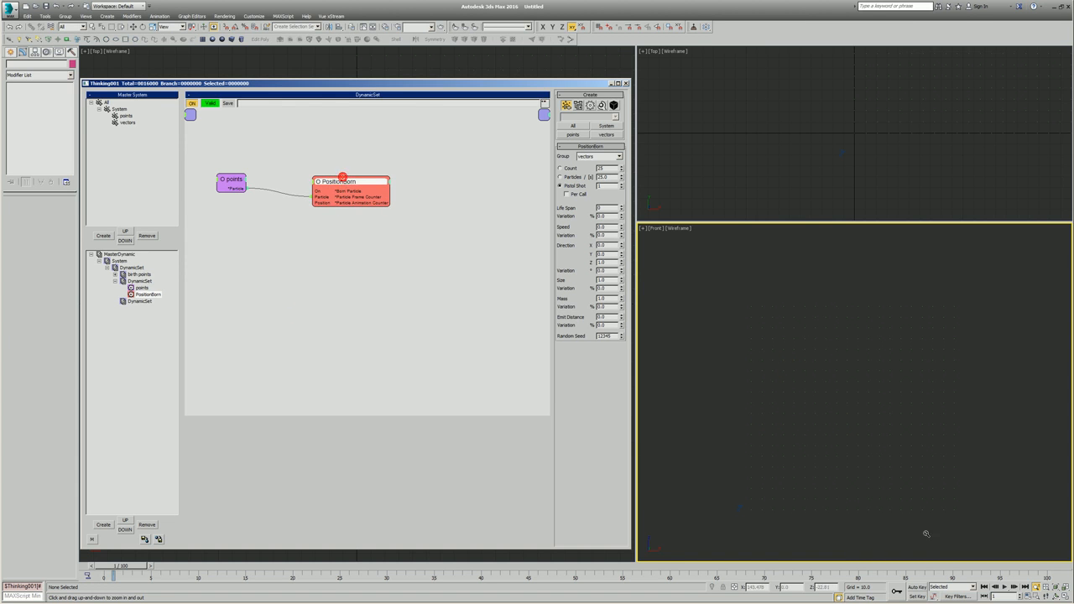
Rename the PositionBorn node as vectors and move it slightly closer to the points node
right_click(234, 223)
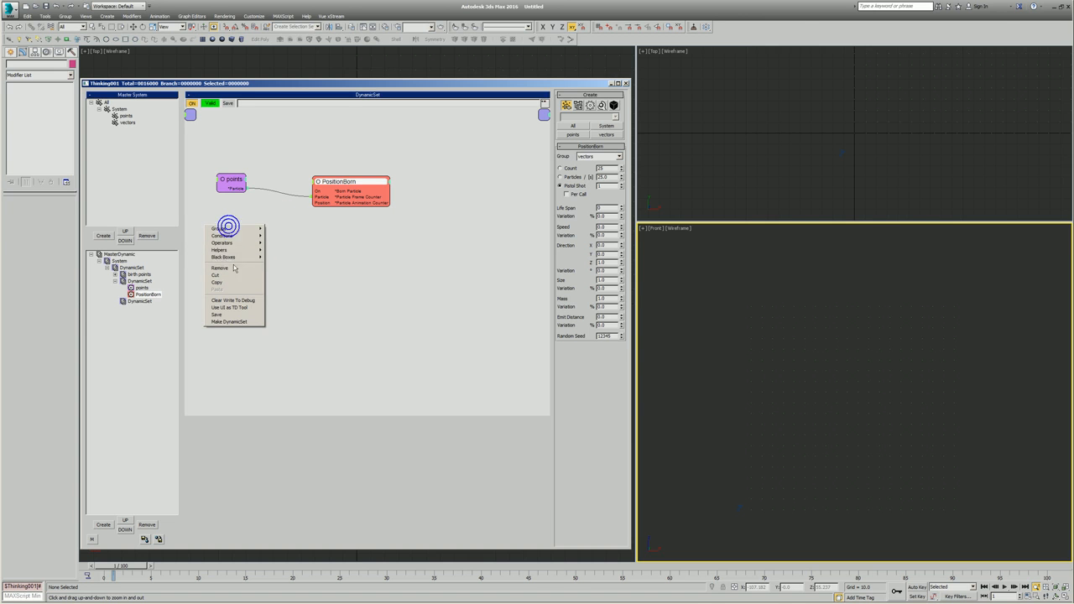
click(336, 231)
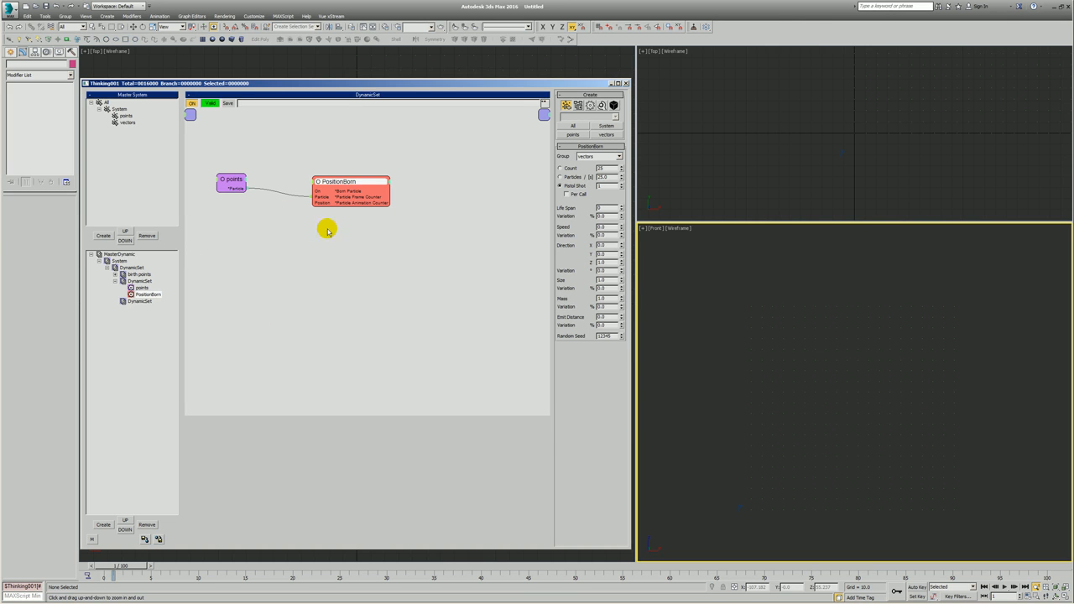
drag(343, 183, 336, 182)
double_click(355, 179)
text(vectors)
key(Return)
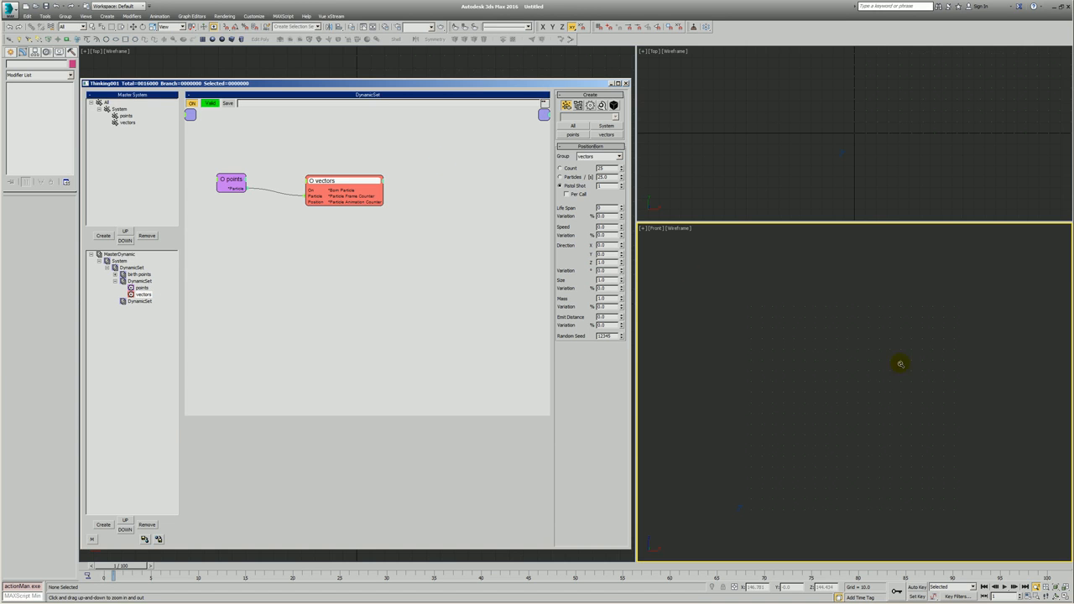
drag(347, 178, 342, 173)
Add a TexmapColor helper below the vectors node
right_click(245, 230)
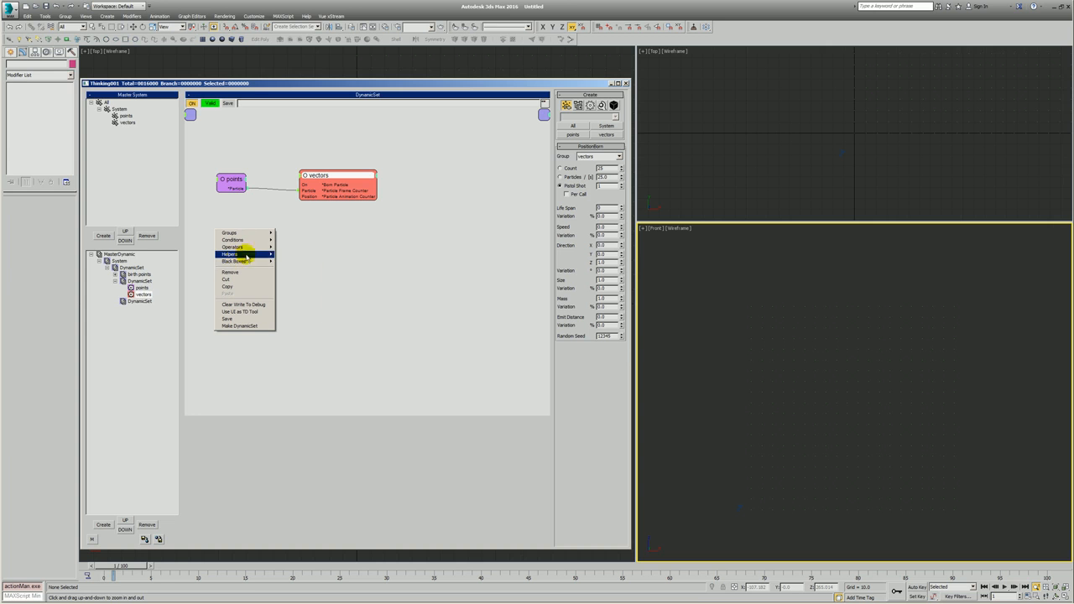
click(246, 254)
mouse_move(294, 255)
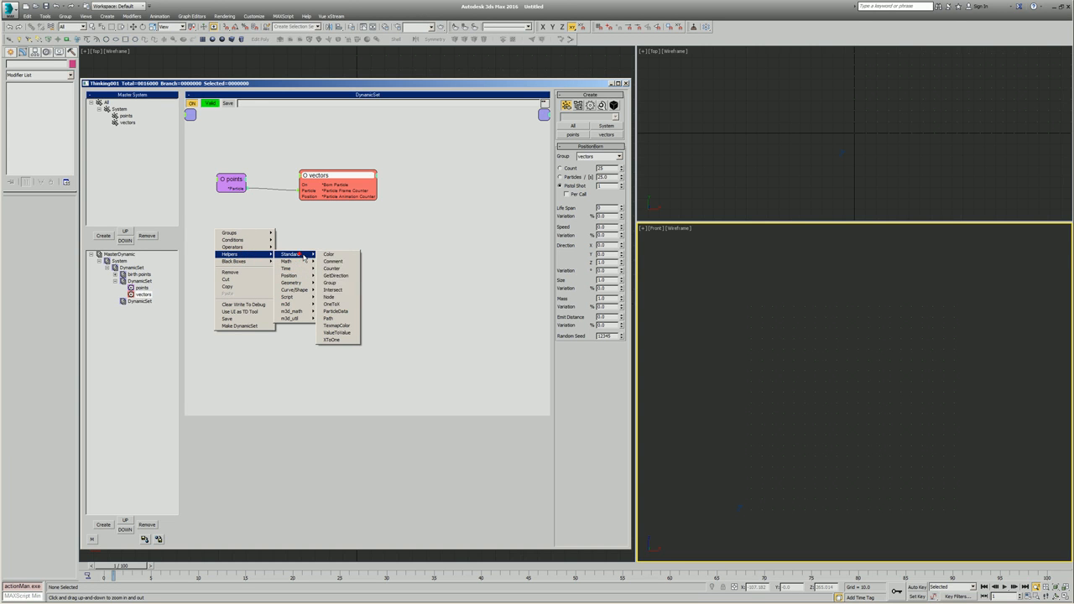
click(336, 324)
click(277, 241)
drag(277, 241, 283, 246)
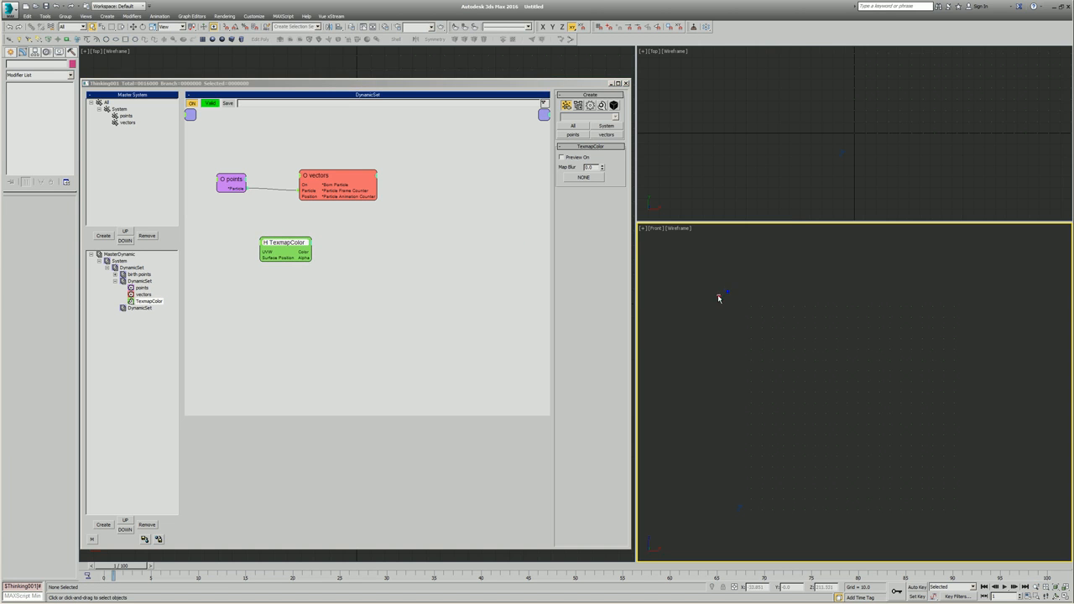
Open the Material Editor, create a Smoke map on the first material's diffuse color and put it into the first sample slot
key(m)
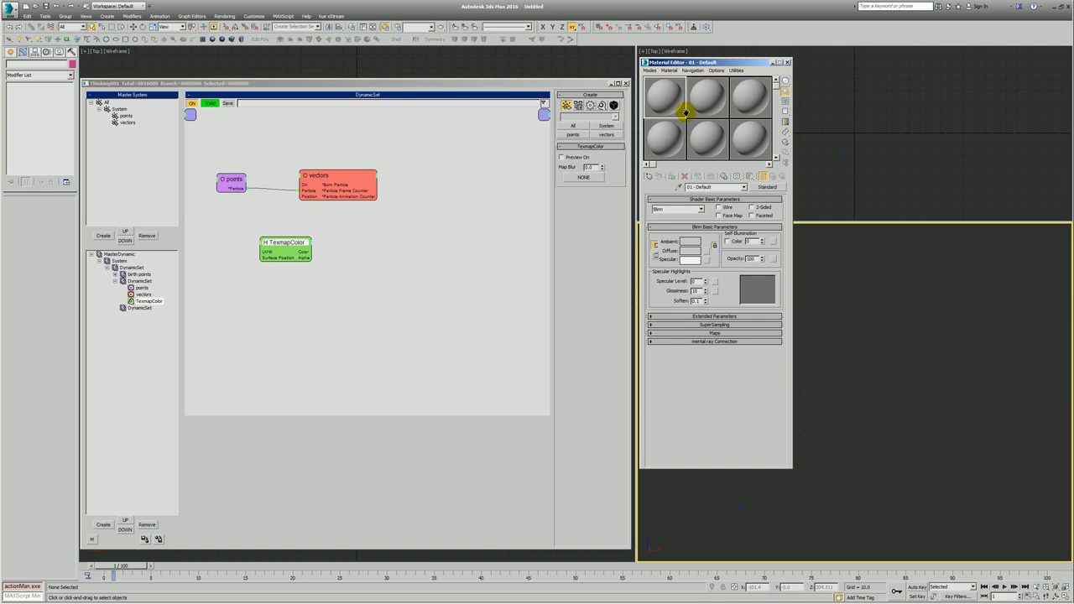
click(707, 250)
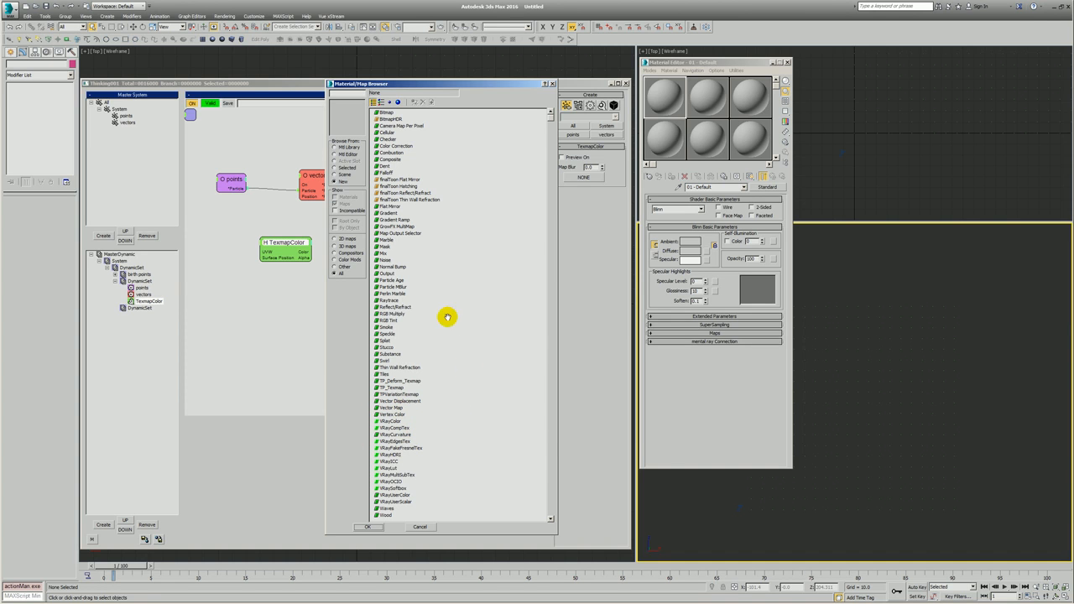
double_click(389, 327)
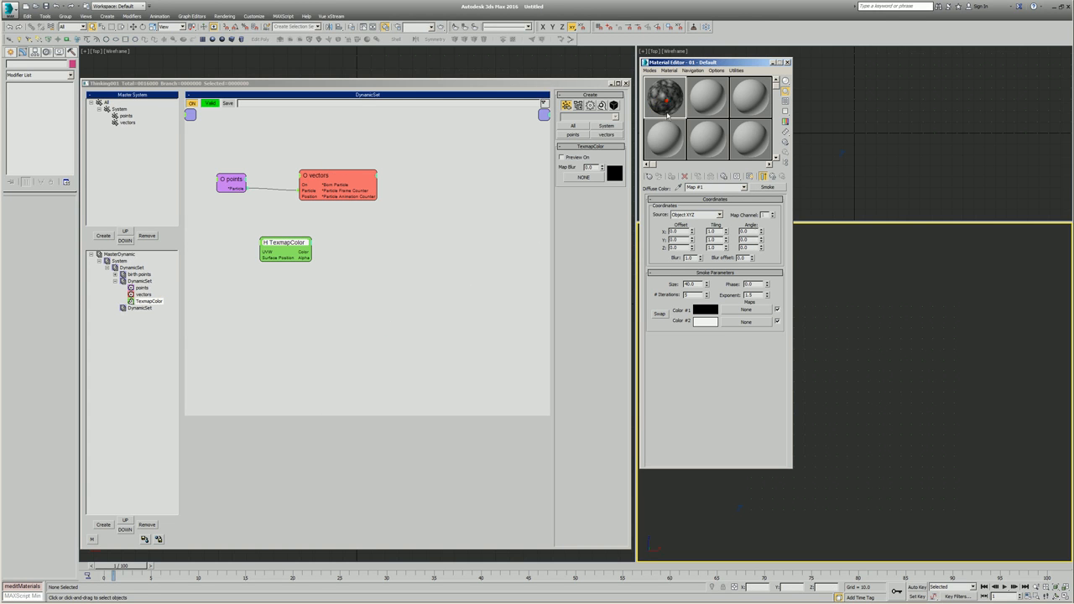
drag(695, 120, 674, 104)
key(Return)
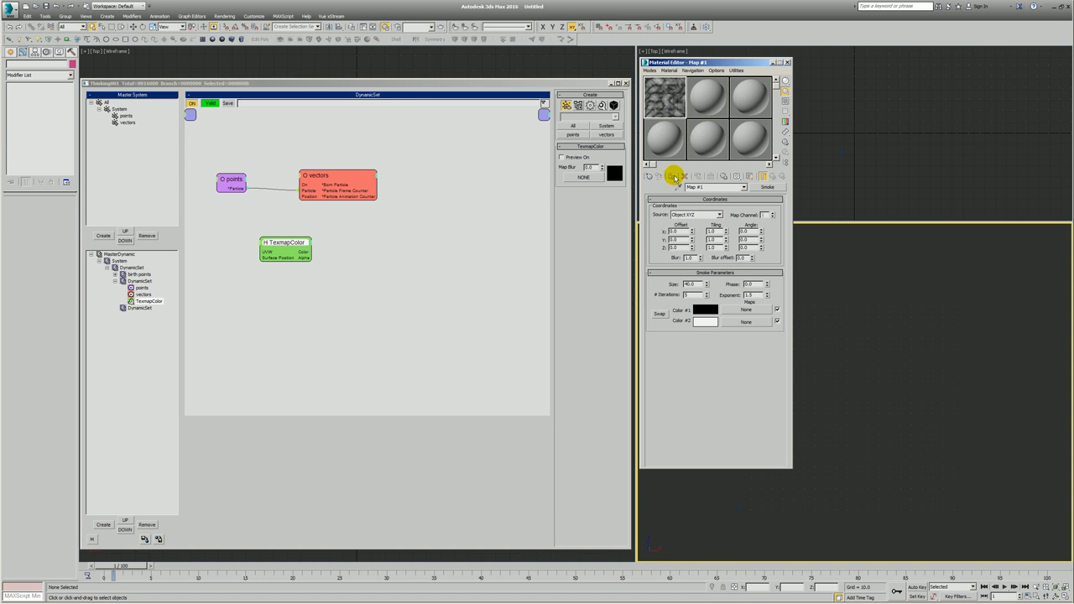
Replace the Smoke map with an Output map that keeps it as sub-map, and set the Output Amount to 2
click(766, 186)
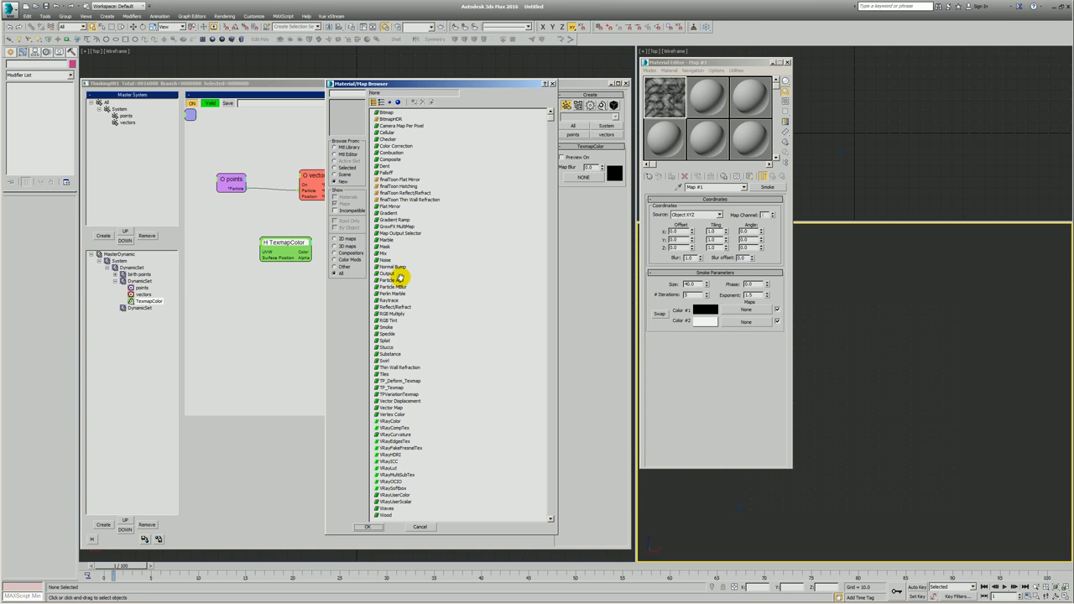
double_click(389, 274)
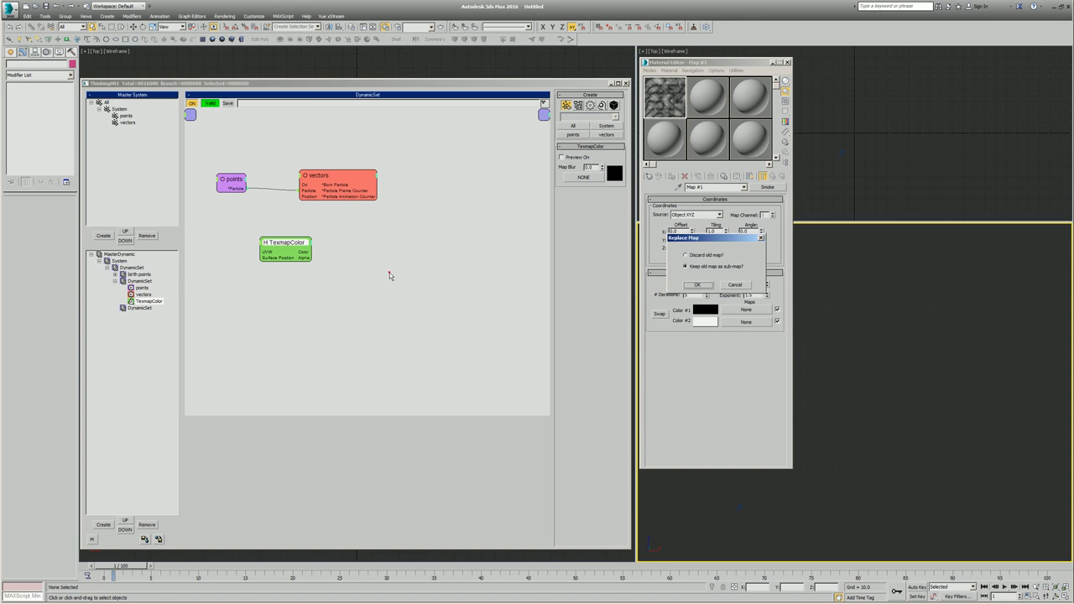
click(697, 285)
text(2)
key(Tab)
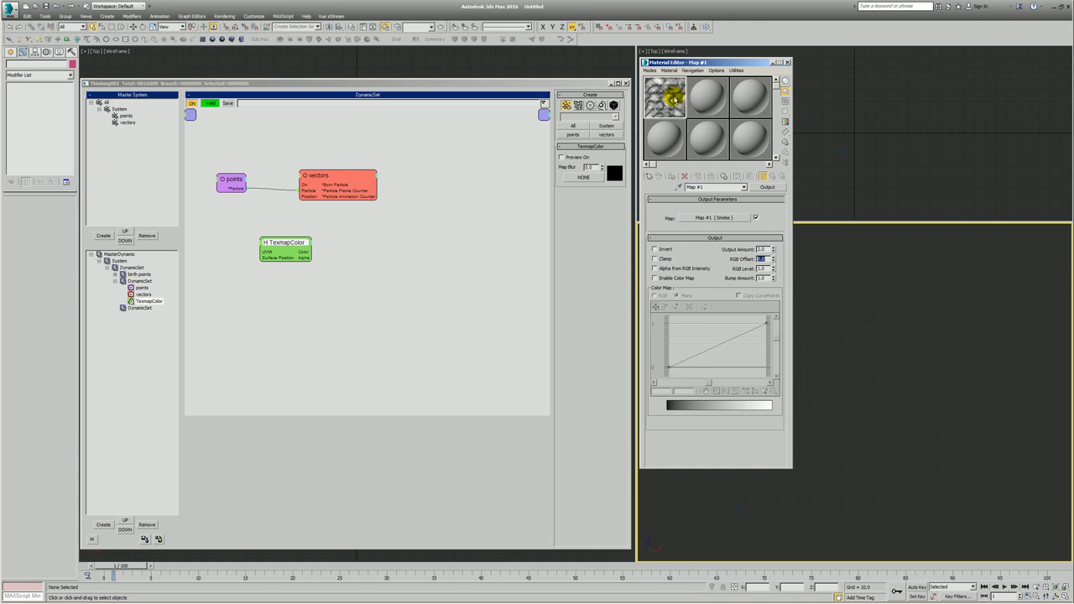
Assign the first sample slot's Output map to the TexmapColor helper
click(727, 217)
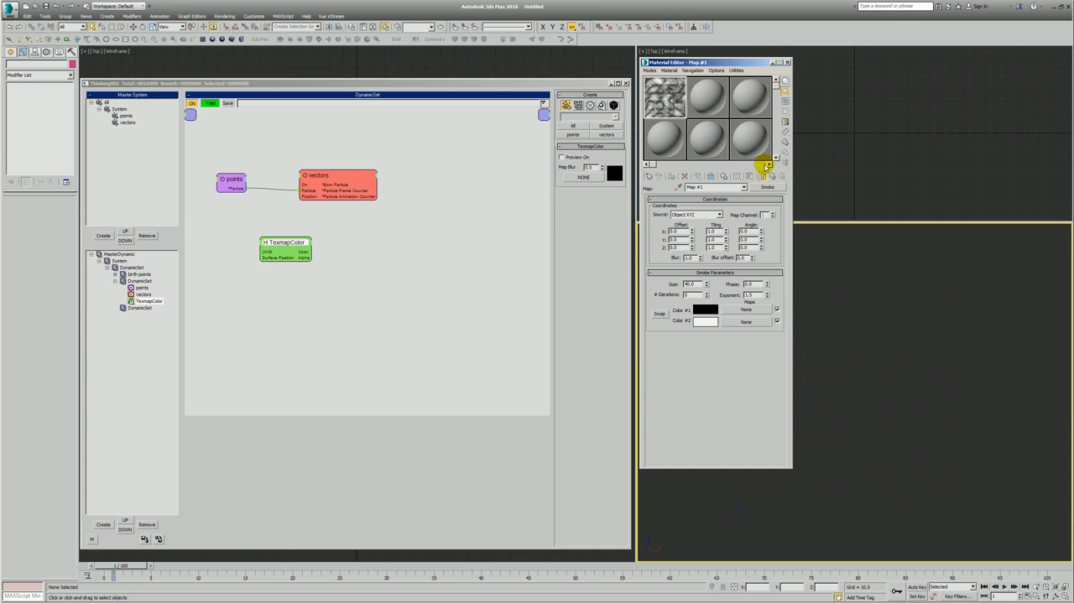
click(773, 177)
drag(669, 99, 621, 132)
drag(317, 242, 579, 176)
click(337, 340)
drag(286, 249, 320, 242)
drag(683, 90, 610, 122)
drag(321, 238, 307, 240)
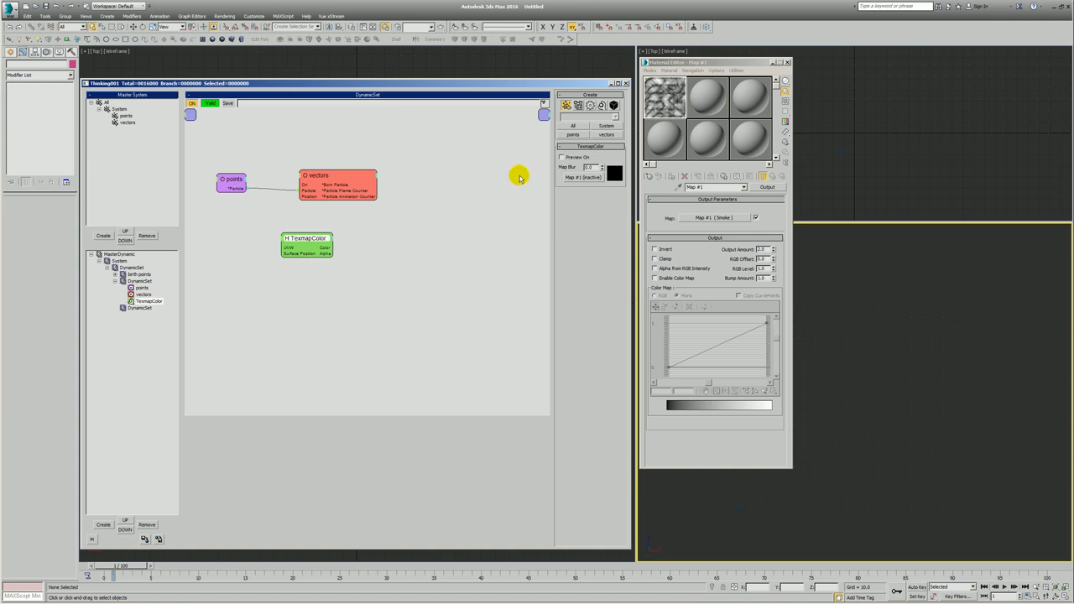
Copy the Output map into the second and third sample slots and name the second one's Smoke sub-map smoke 2
click(707, 104)
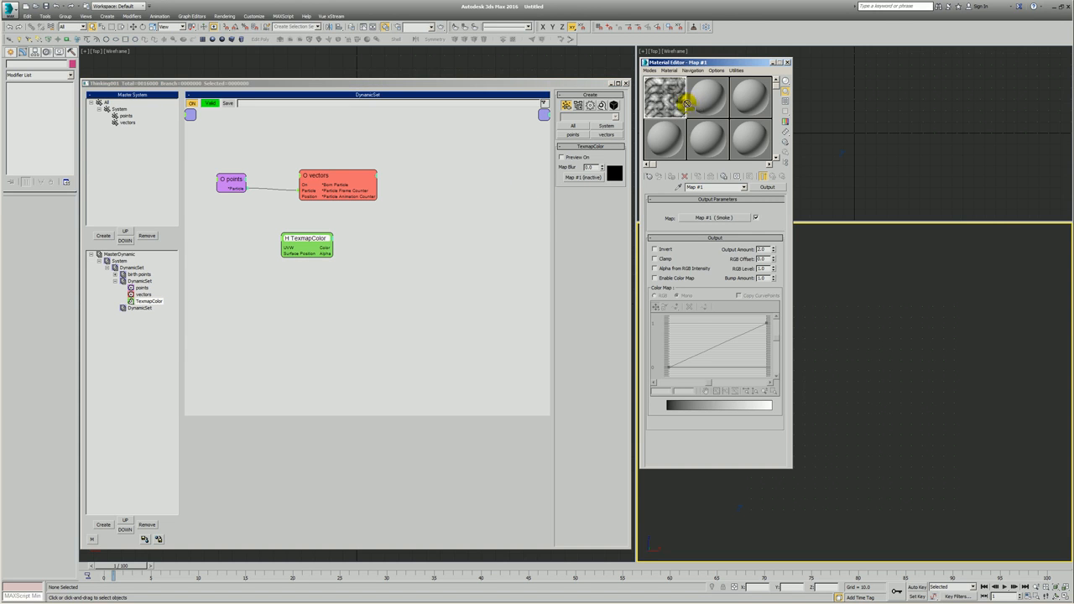
mouse_move(690, 101)
mouse_down()
mouse_move(762, 102)
mouse_move(689, 120)
mouse_up()
click(718, 218)
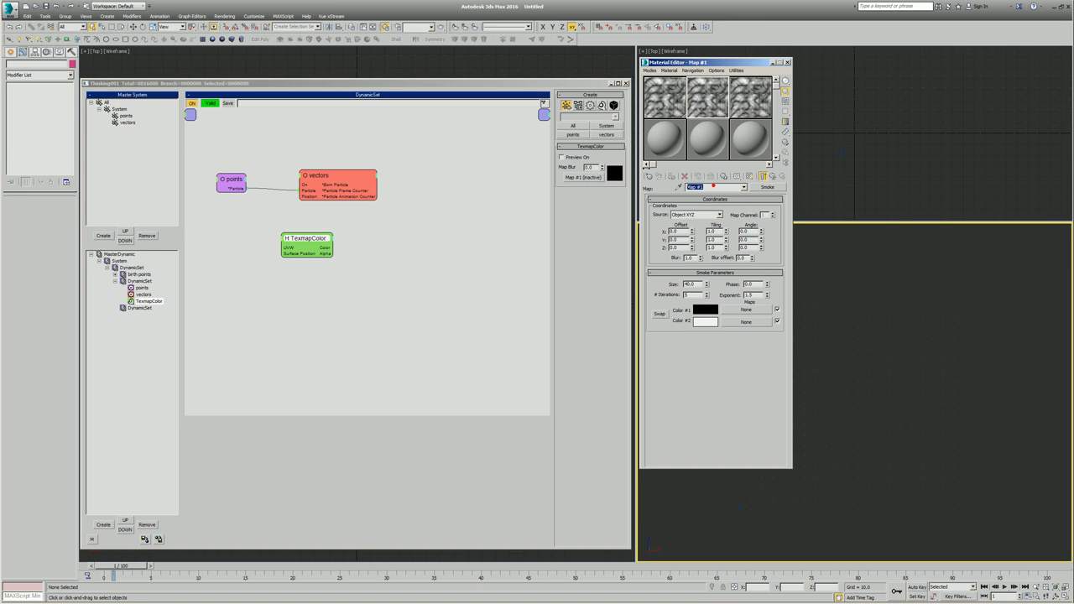
Name the third sample slot's Output map smoke 3 and its sub-map s3, and change that Smoke map's size and phase
click(744, 106)
text(smok)
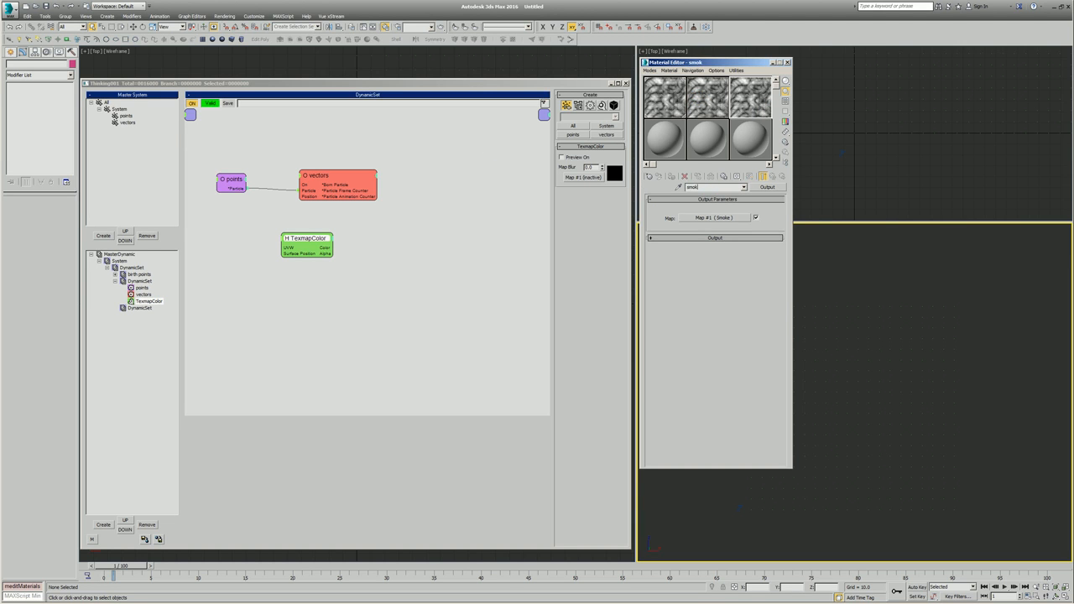
click(709, 218)
text(s3)
click(693, 285)
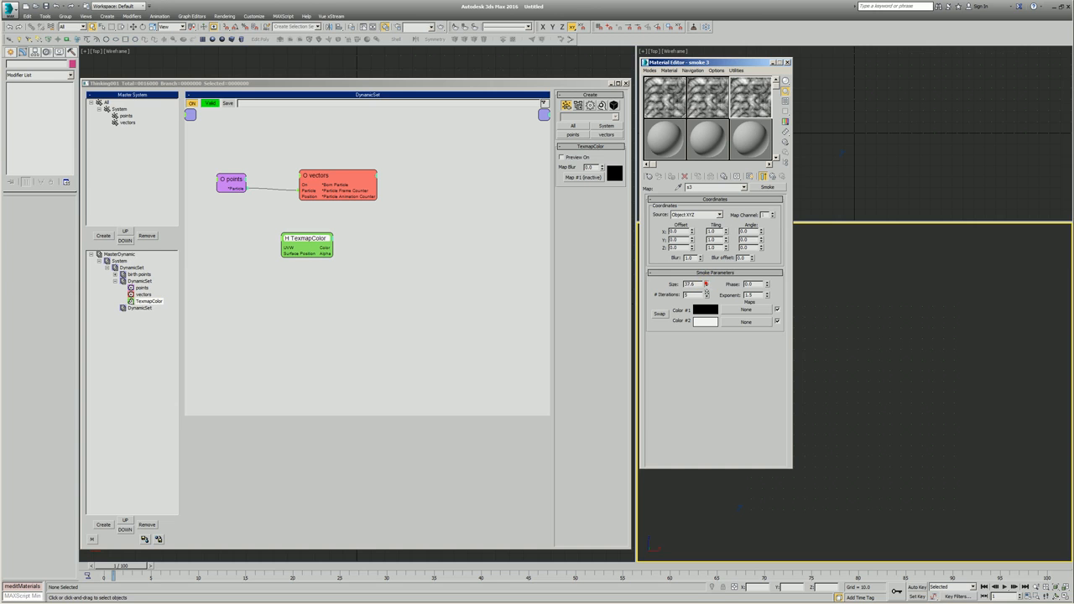
mouse_move(763, 268)
mouse_down()
mouse_move(766, 285)
mouse_move(767, 276)
mouse_up()
Set the smoke 2 sub-map's size to 30 and phase to 100 in the second sample slot
click(709, 98)
double_click(691, 284)
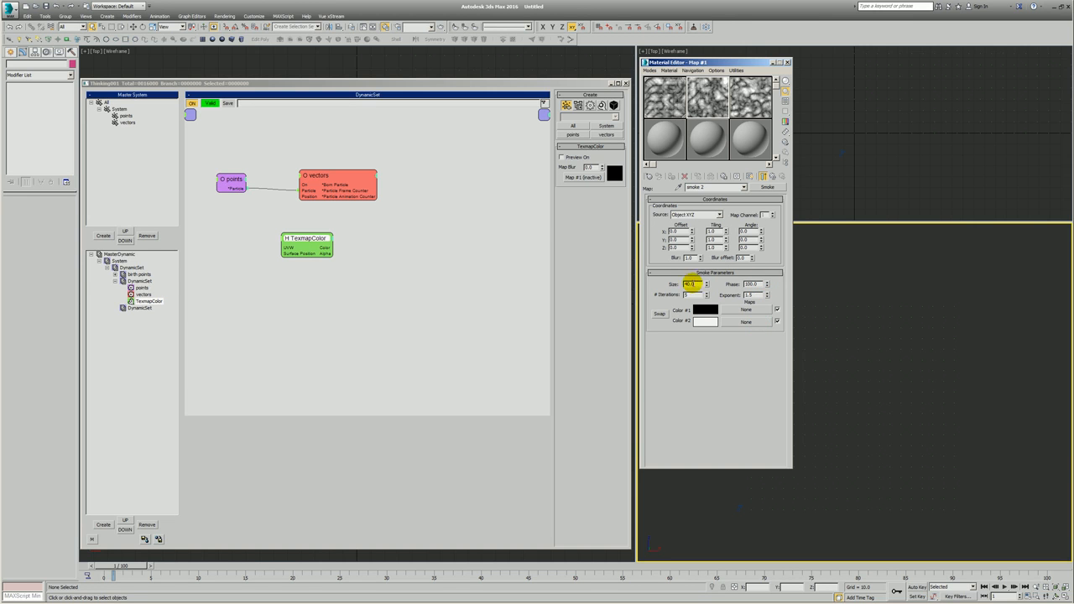
text(30)
key(Return)
click(705, 100)
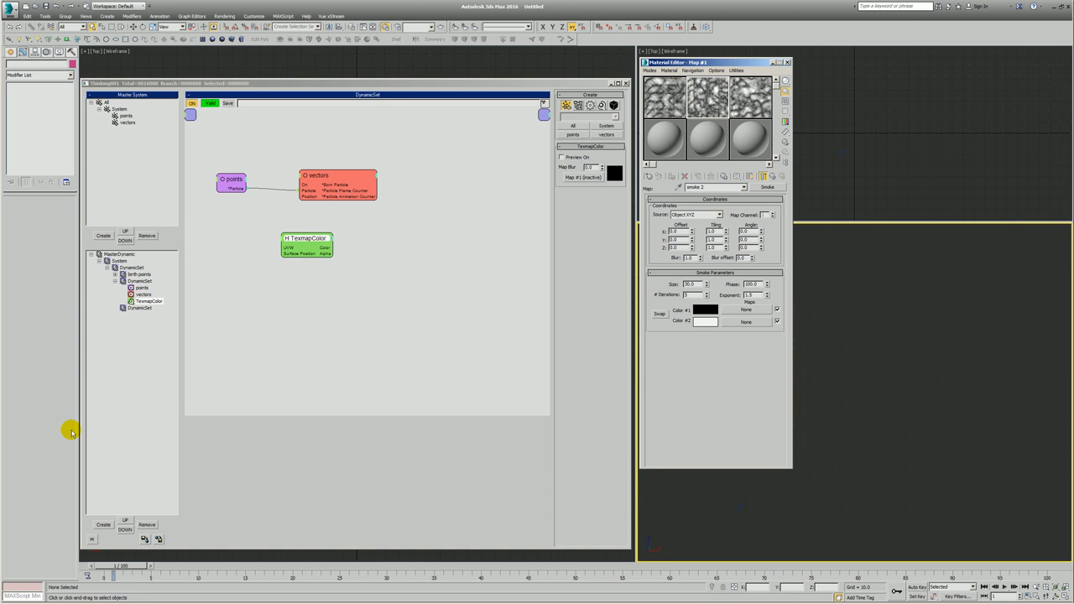
Move the TexmapColor node up closer to the vectors node and name the first sample slot's map smoke 1
drag(309, 245, 293, 228)
click(684, 107)
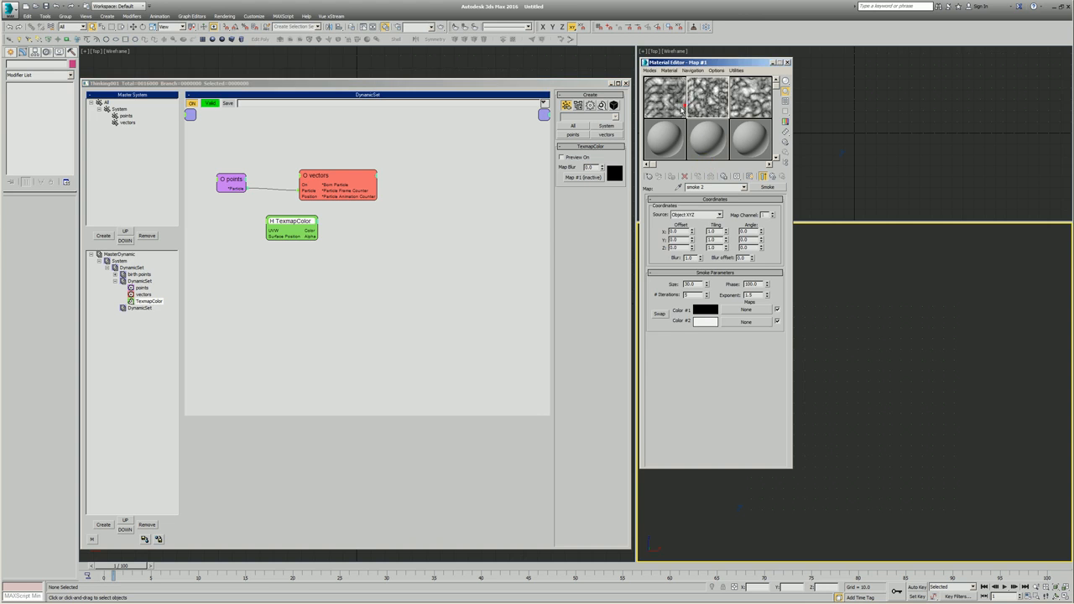
text(sm)
click(358, 283)
click(314, 227)
click(365, 263)
Duplicate the TexmapColor node twice, stacking the copies below the original
click(286, 223)
shift+drag(289, 221, 291, 290)
click(349, 253)
Assign the second sample slot's Output map to the middle TexmapColor node as an instance
click(313, 258)
click(713, 94)
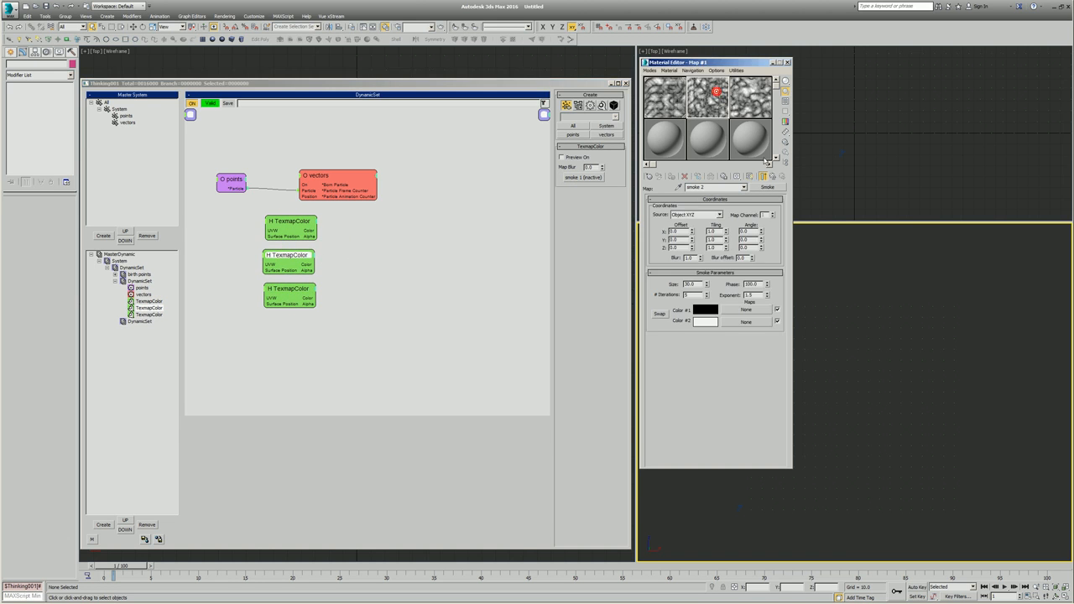
drag(708, 106, 586, 179)
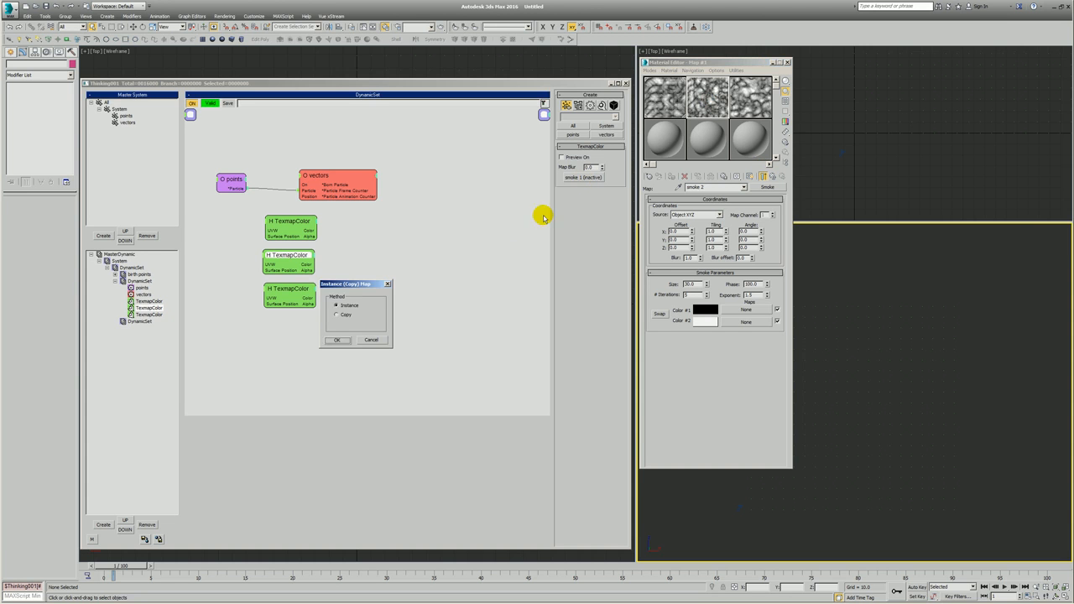
click(338, 339)
Assign the smoke 3 map from the third sample slot to the lowest TexmapColor node
click(312, 294)
click(755, 100)
drag(755, 101, 595, 178)
click(459, 269)
Rename the second sample slot's Output map as smoke 2 and check the maps assigned to the TexmapColor nodes
click(292, 221)
click(304, 259)
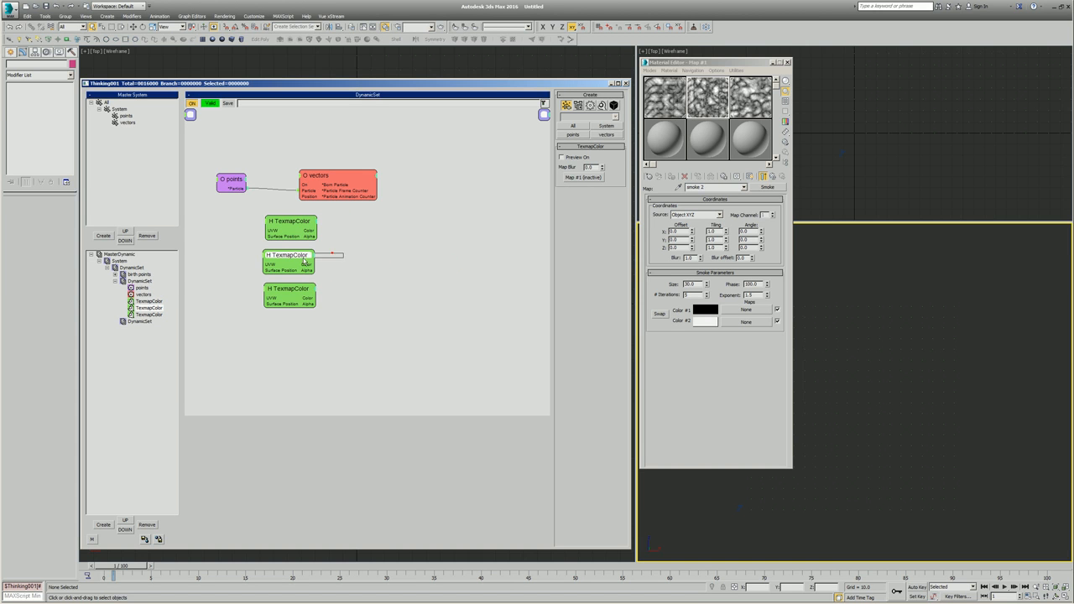
click(707, 102)
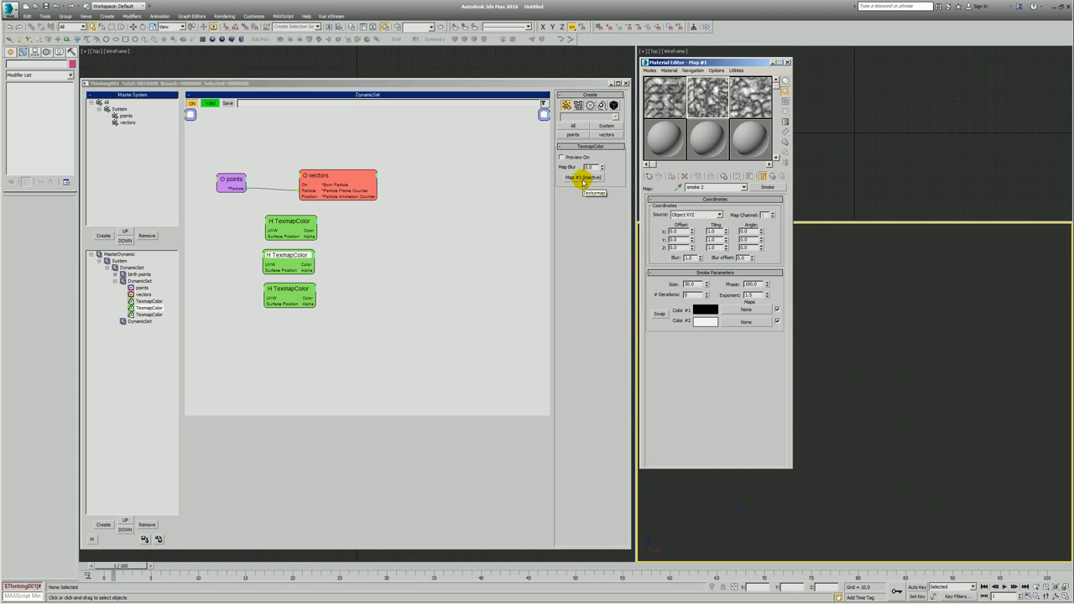
click(772, 177)
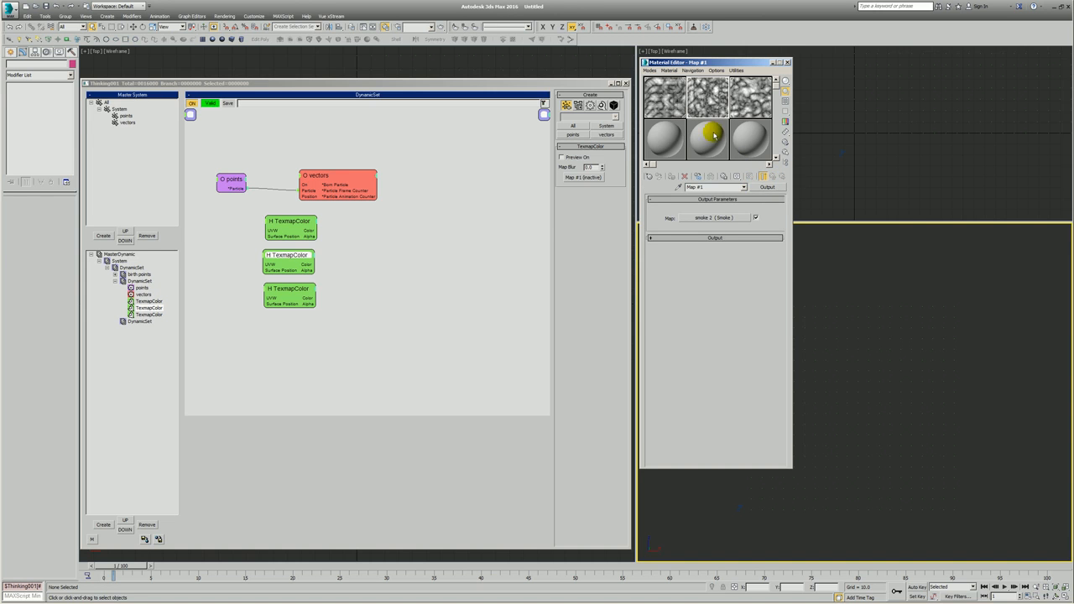
text(smoke 2)
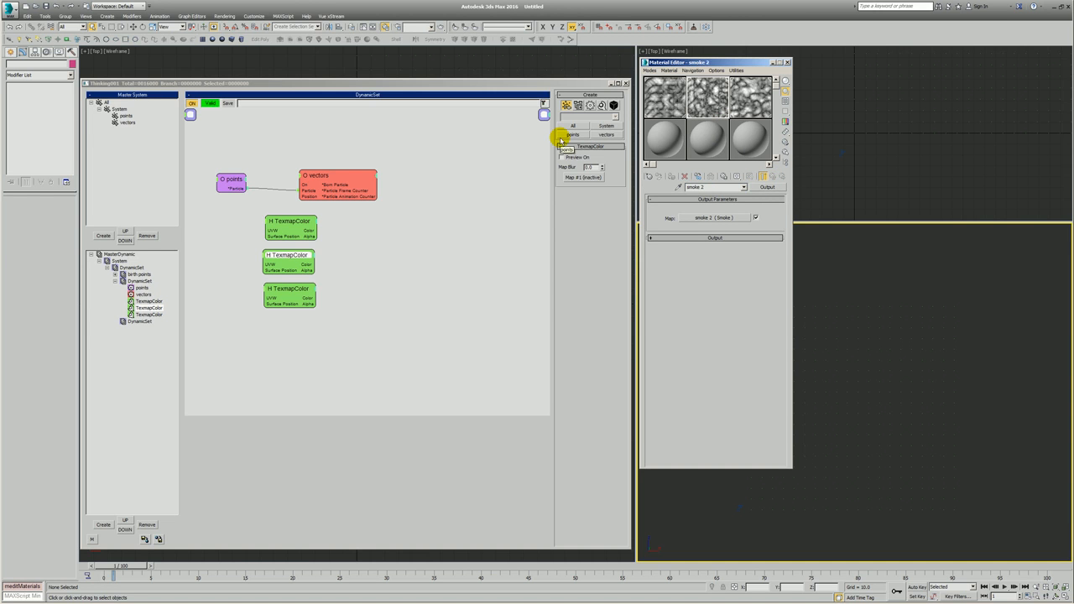
click(398, 257)
click(306, 289)
click(297, 268)
click(313, 298)
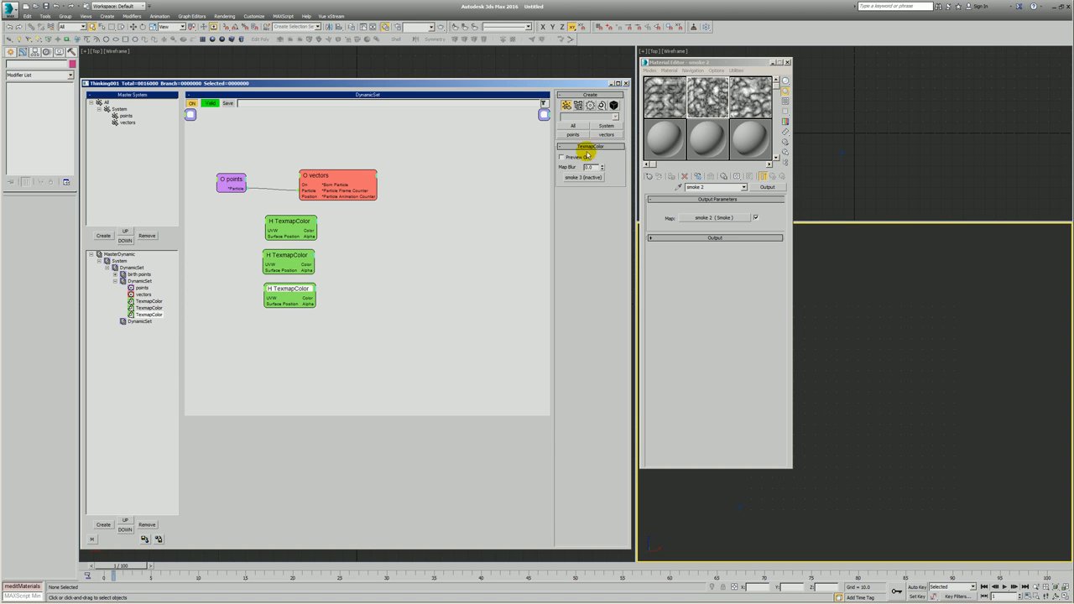
Connect the points node's Particle output to the Surface Position input of all three TexmapColor helpers and rearrange the nodes
click(434, 271)
drag(249, 229, 345, 308)
drag(283, 223, 310, 254)
click(238, 249)
click(232, 185)
drag(233, 185, 298, 300)
drag(220, 184, 295, 334)
drag(378, 231, 284, 344)
drag(302, 245, 260, 233)
click(361, 233)
right_click(310, 220)
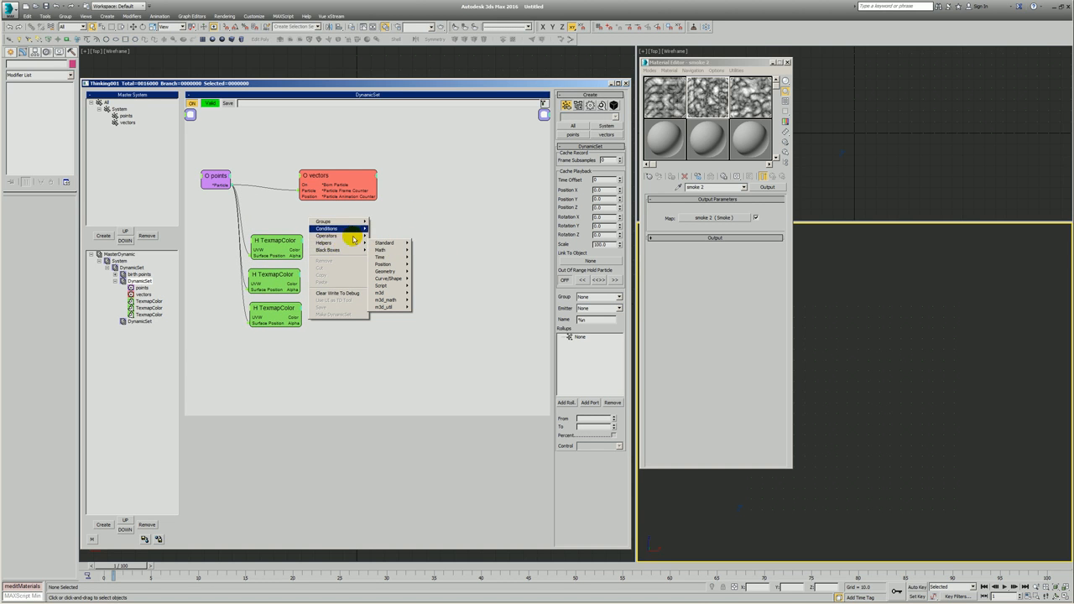
key(Escape)
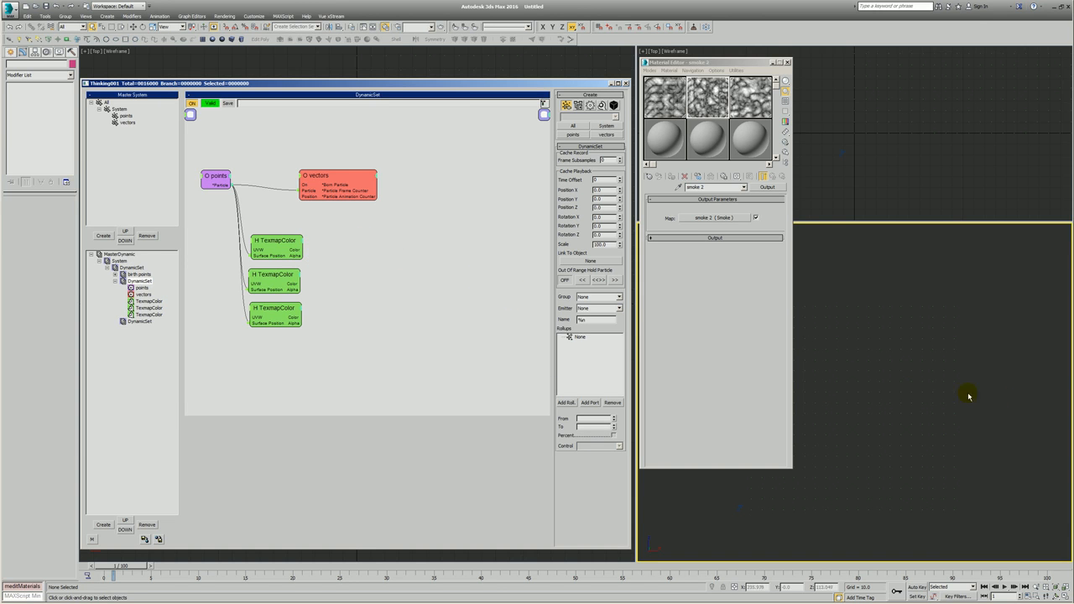
Add a Color helper, feed it the first TexmapColor's Color output and expose its Value output
right_click(335, 255)
mouse_move(346, 256)
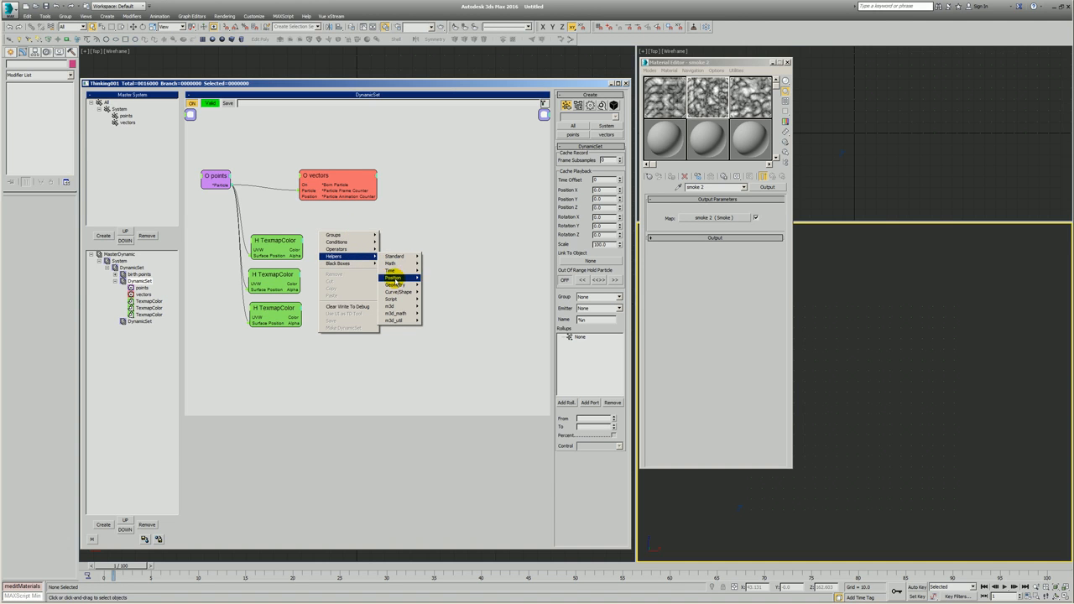
mouse_move(403, 265)
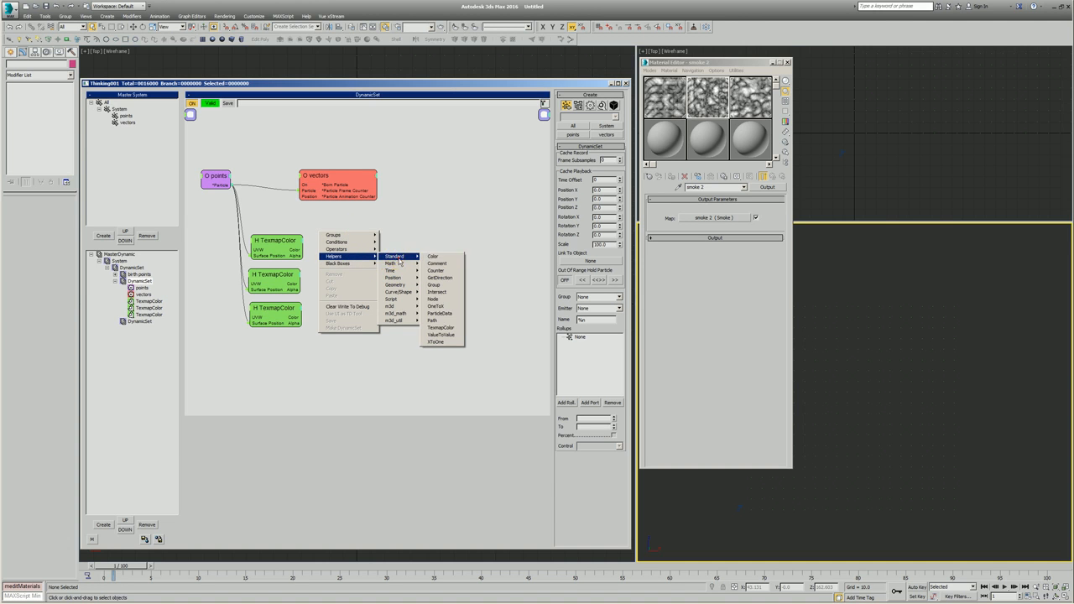
click(433, 258)
drag(300, 250, 355, 243)
double_click(334, 246)
click(341, 248)
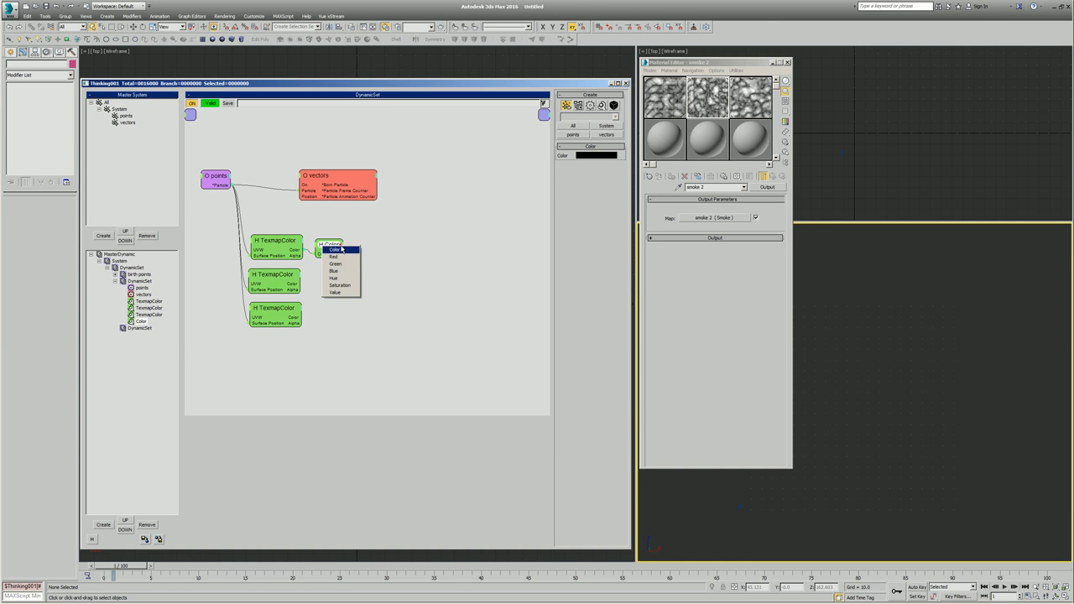
click(339, 292)
Add a ValueToValue helper beside the Color helper and feed it the Color helper's Value output
right_click(340, 242)
mouse_move(353, 265)
mouse_move(415, 264)
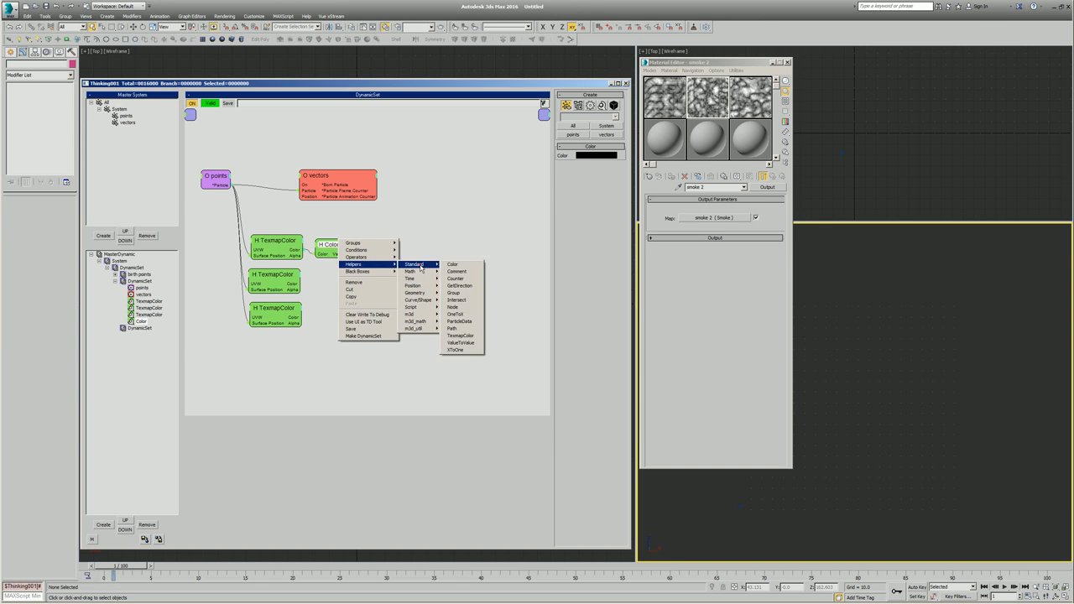
click(462, 342)
drag(341, 252, 389, 246)
click(375, 264)
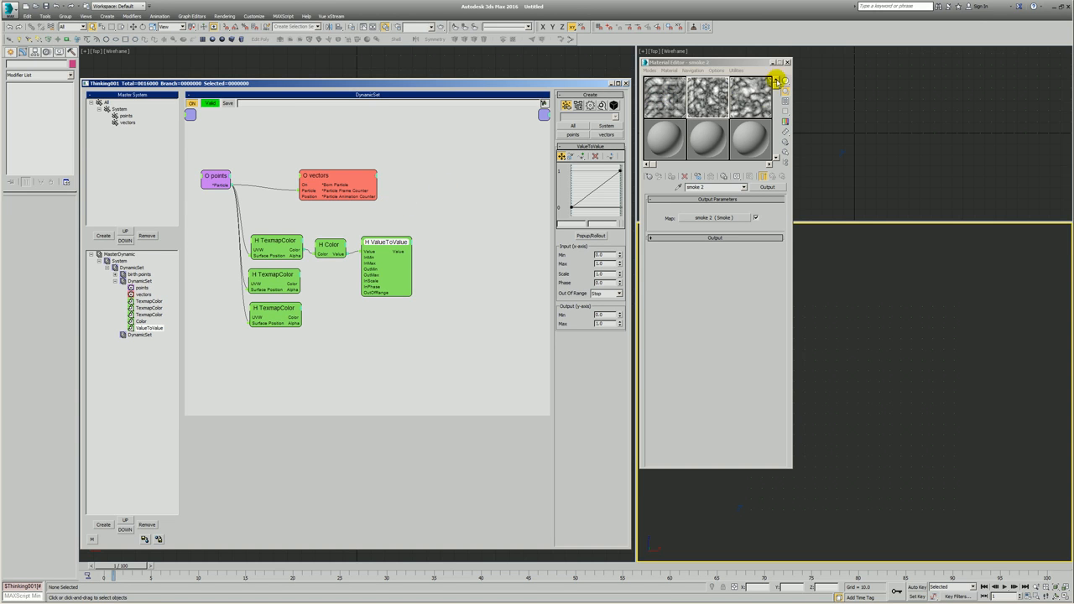
drag(335, 243, 332, 239)
drag(384, 242, 376, 244)
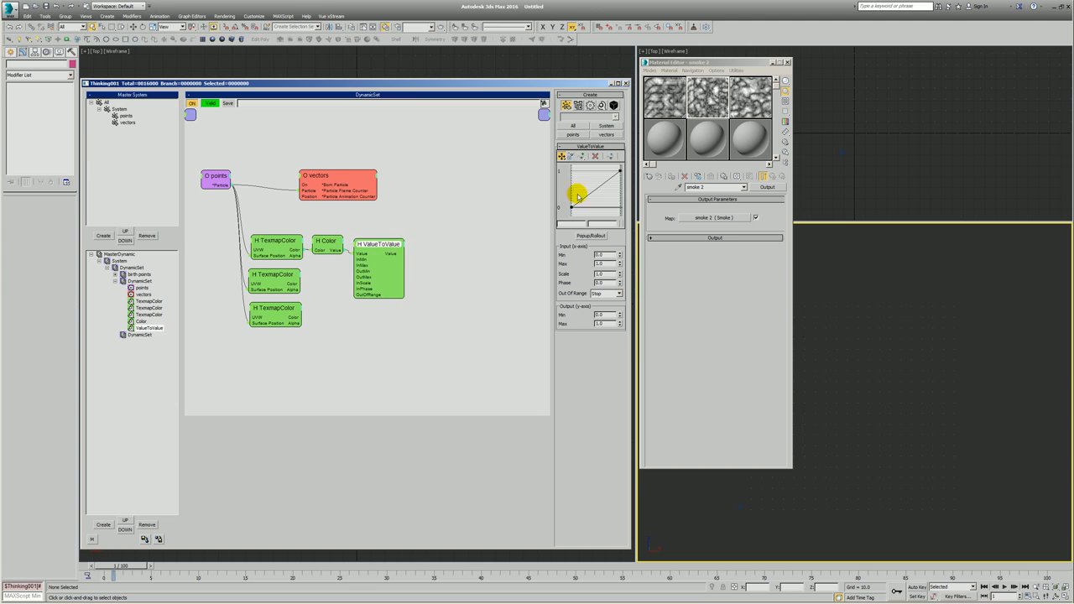
Set the ValueToValue helper's Output Min to -1.0 and hide its unused ports
click(333, 243)
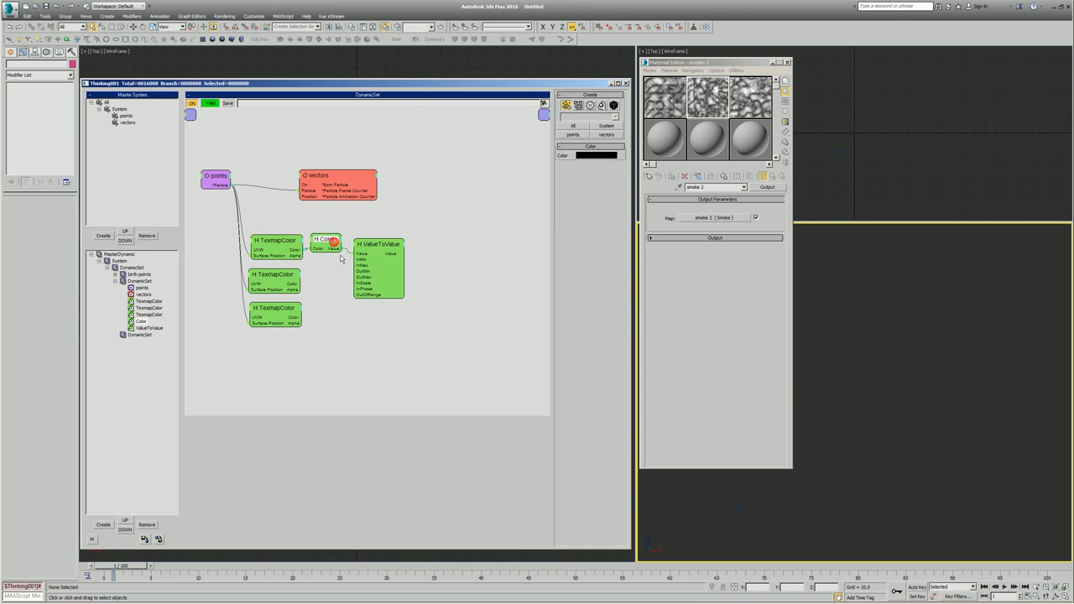
click(377, 244)
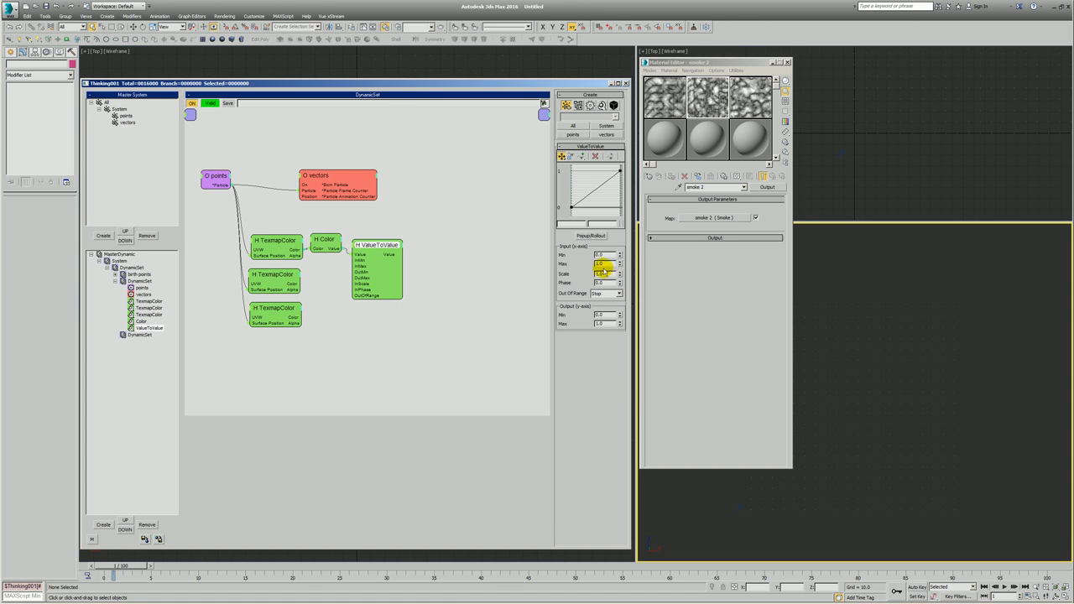
key(Return)
click(487, 314)
drag(366, 250, 370, 250)
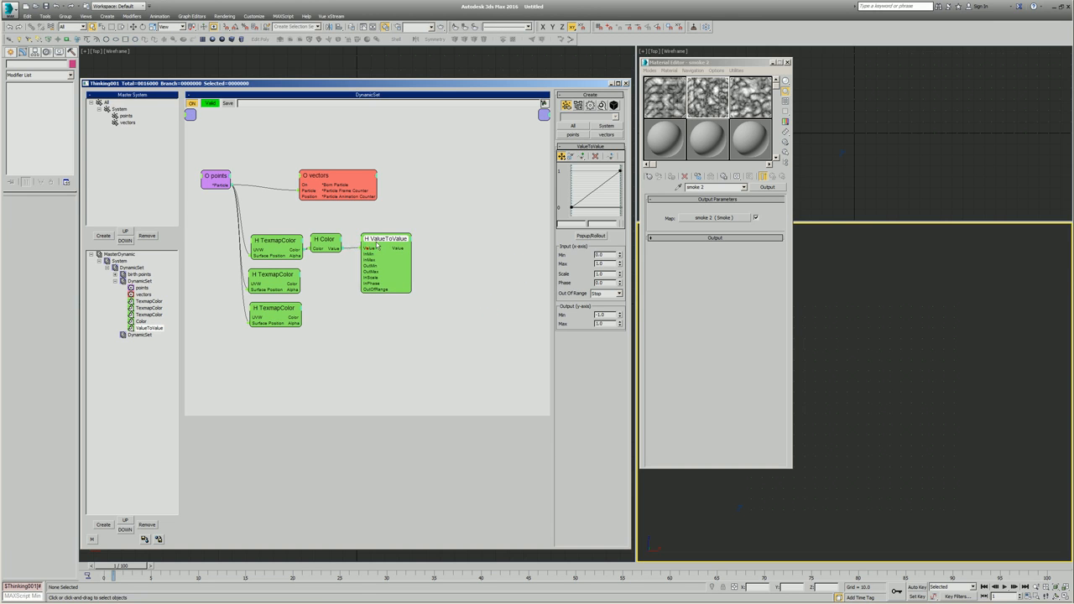
double_click(370, 245)
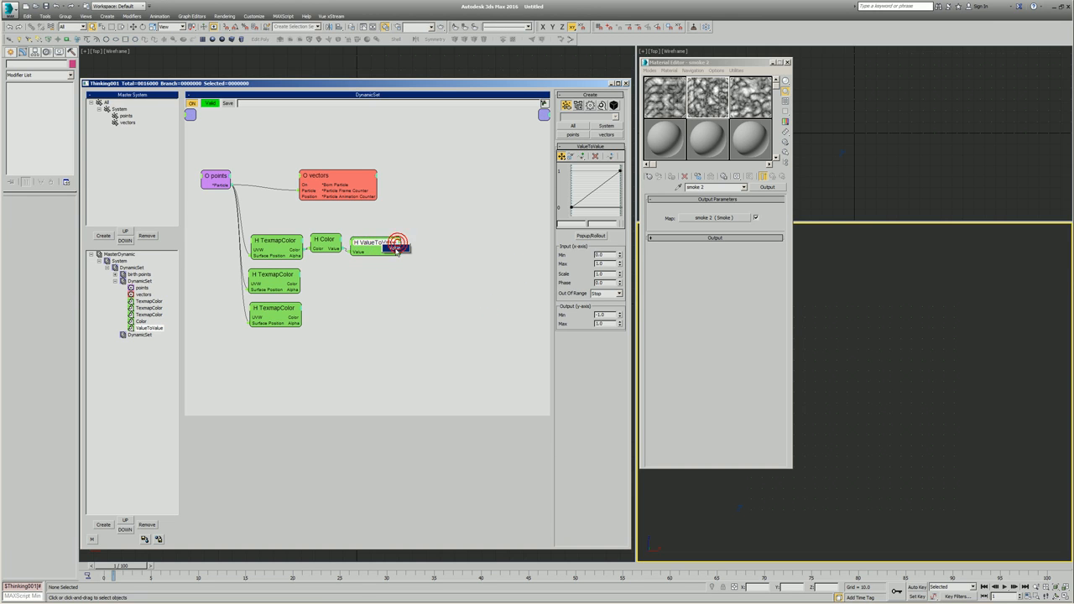
Add a Point3 helper and connect the ValueToValue output to its X-Value input
right_click(403, 240)
mouse_move(419, 263)
mouse_move(477, 270)
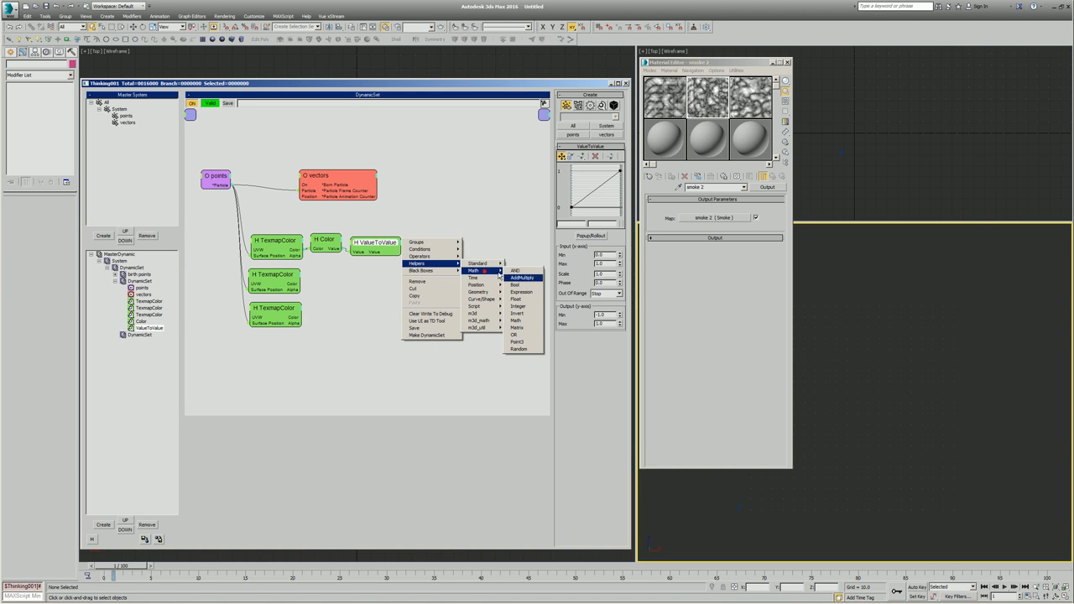
click(536, 343)
drag(439, 258, 440, 259)
Duplicate the Color and ValueToValue pair for the other two TexmapColor nodes and wire them into Point3's Y-Value and Z-Value
mouse_move(314, 223)
mouse_down()
mouse_move(403, 260)
mouse_move(385, 285)
mouse_move(386, 322)
mouse_up()
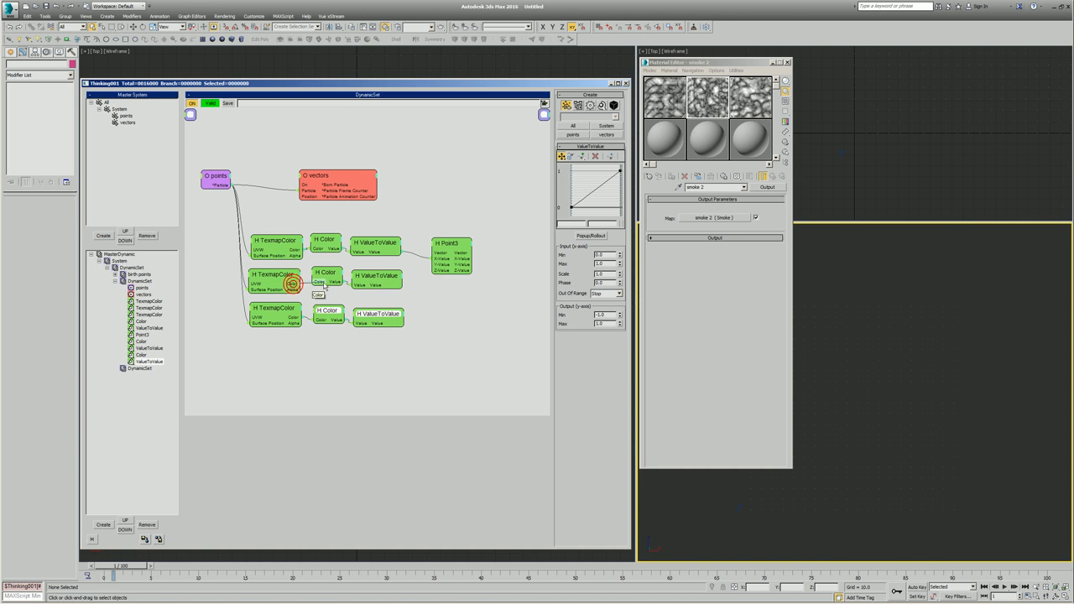
drag(397, 284, 448, 261)
drag(399, 324, 399, 324)
drag(439, 261, 431, 265)
Move the vectors node away from points, expose its Direction input and connect Point3's Vector output to it
drag(337, 175, 483, 177)
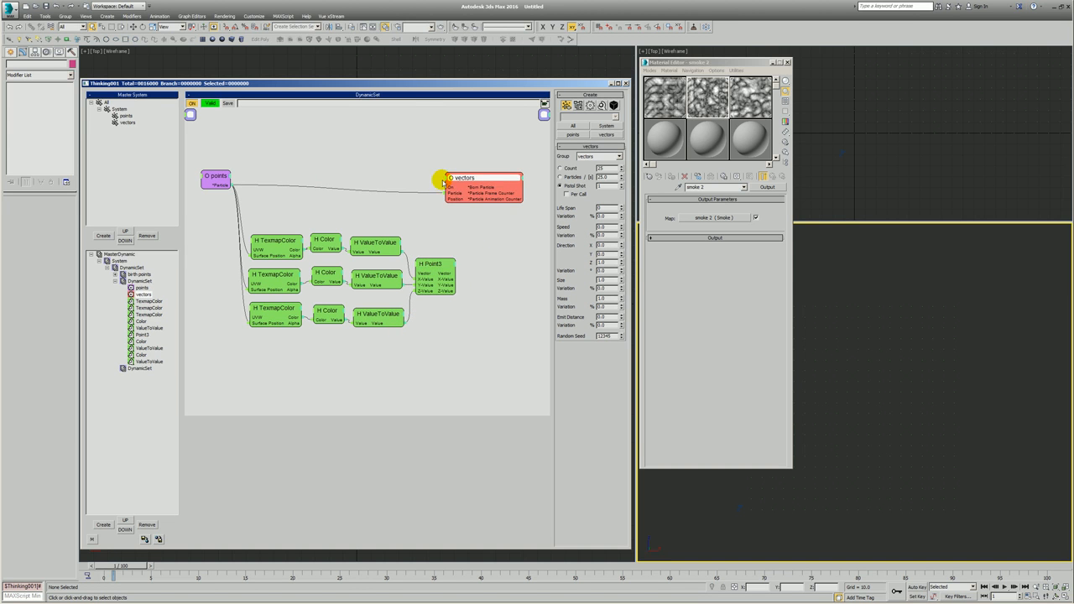
click(442, 183)
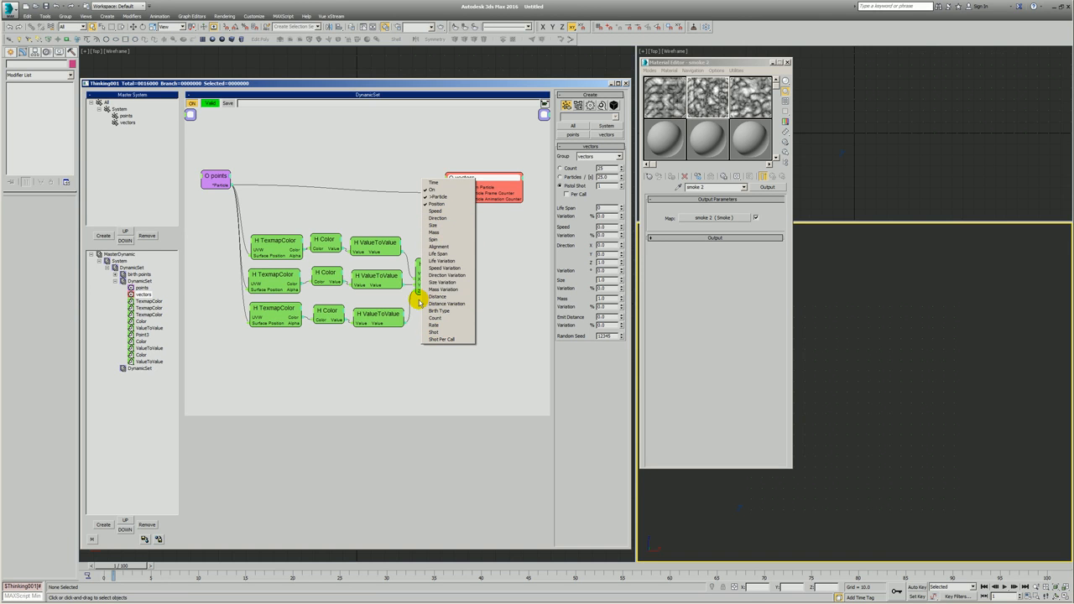
click(438, 218)
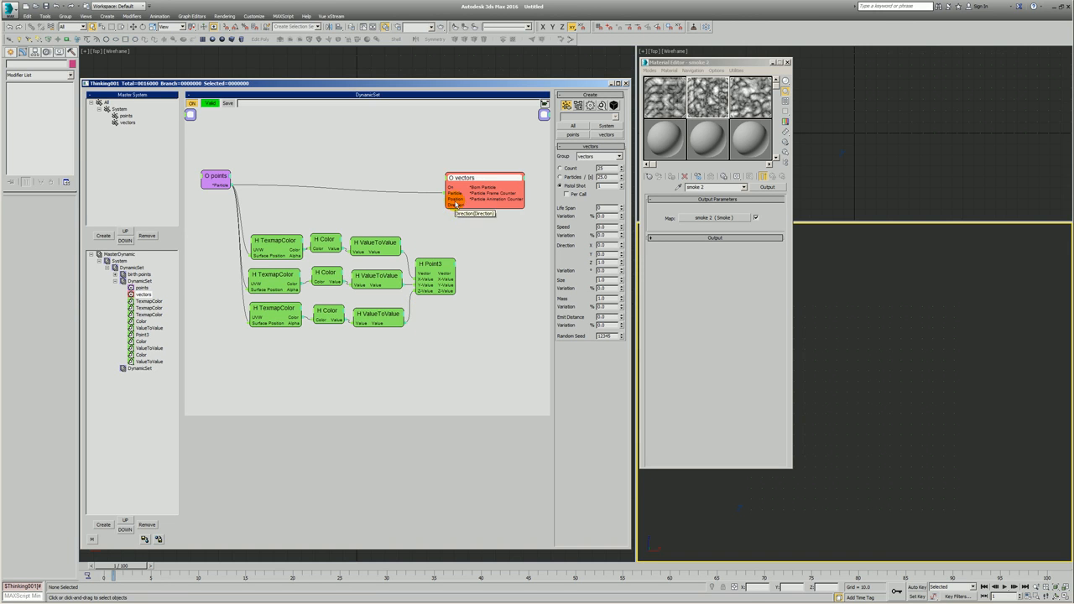
drag(449, 206, 433, 278)
Hide the unused ports on the Point3 and TexmapColor nodes and arrange the network compactly between points and vectors
double_click(435, 268)
double_click(277, 276)
double_click(264, 310)
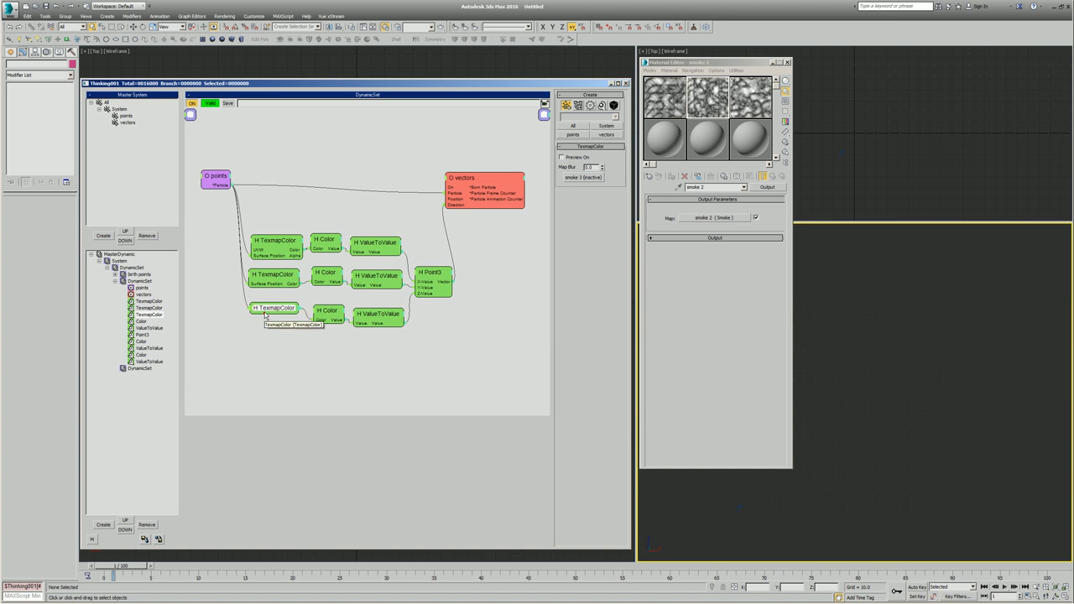
double_click(273, 252)
click(325, 245)
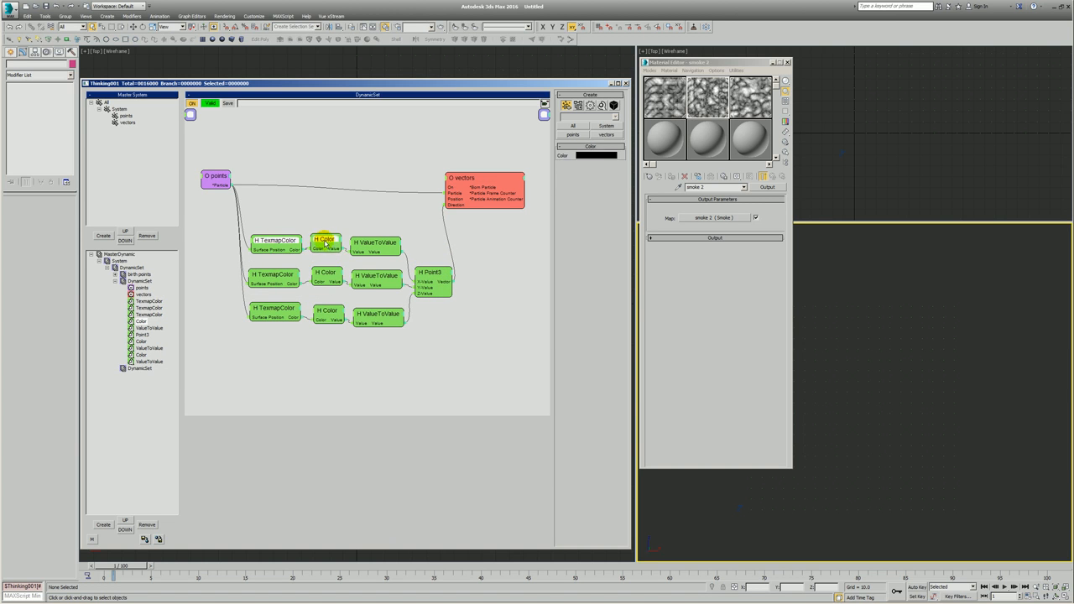
drag(326, 248, 373, 247)
drag(258, 349, 364, 312)
drag(426, 280, 424, 277)
drag(258, 218, 443, 329)
drag(430, 268, 403, 240)
click(408, 187)
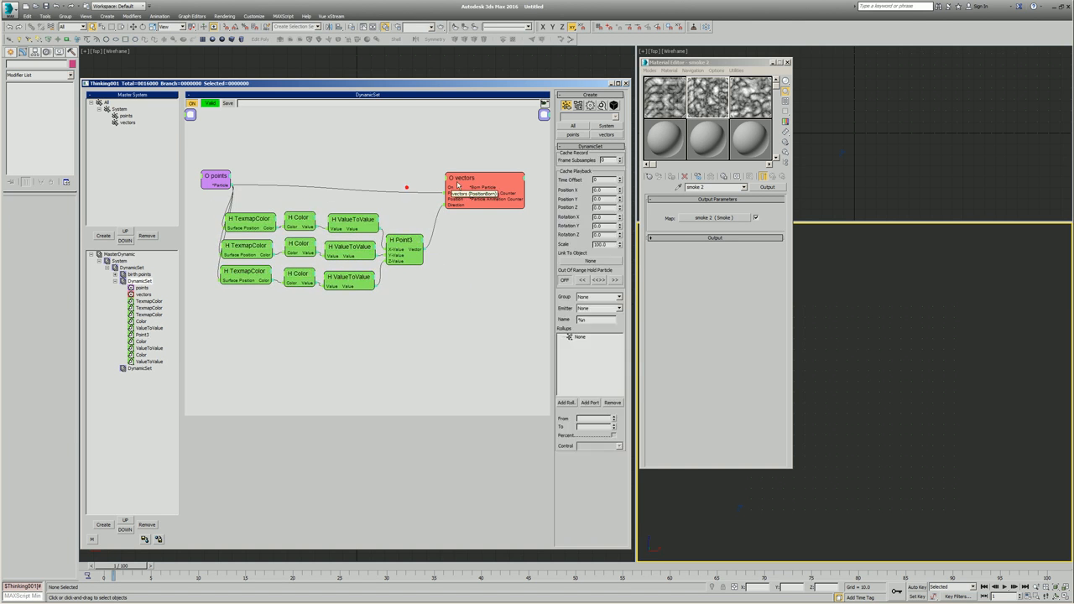
drag(463, 179, 453, 188)
Close the Material Editor, set the vectors node's Speed to 100 and check the particle directions in 3D
click(787, 63)
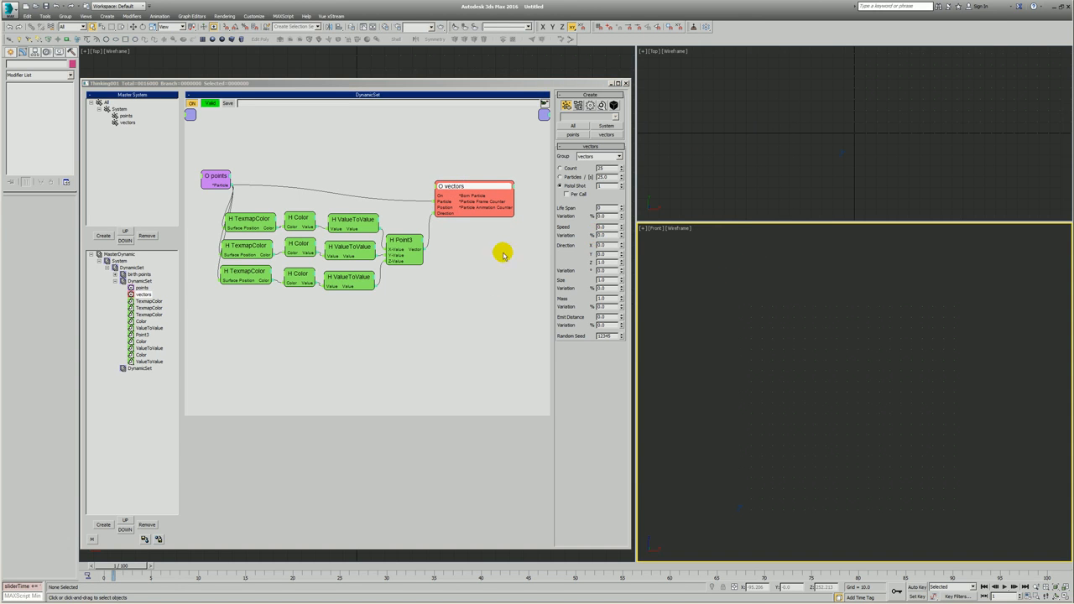
click(487, 116)
click(587, 227)
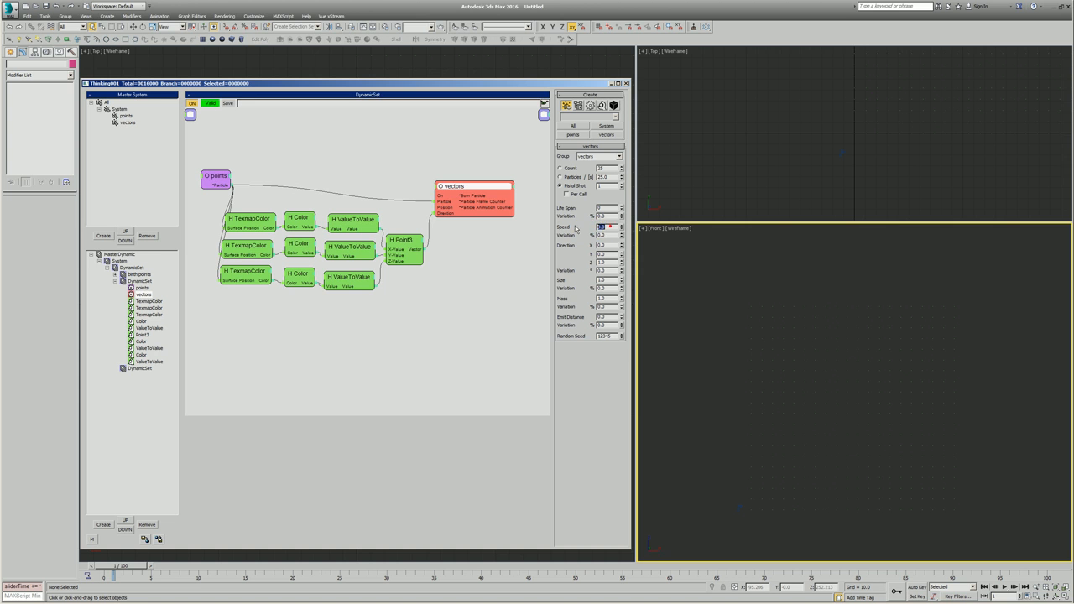
text(100)
key(Return)
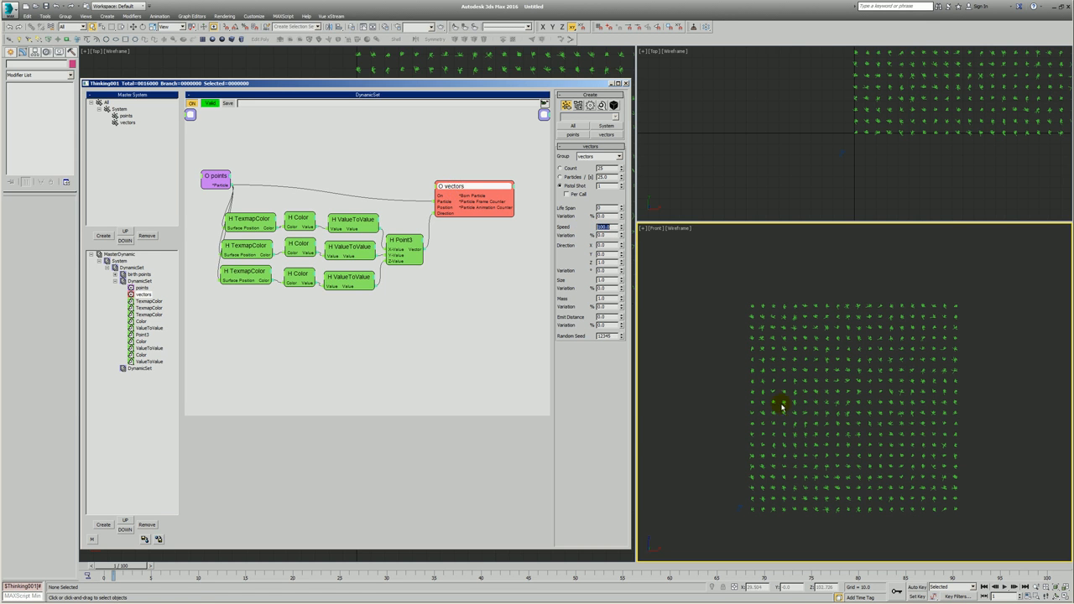
click(847, 413)
mouse_move(853, 364)
alt+middle_down()
mouse_move(839, 364)
mouse_move(867, 393)
mouse_move(852, 357)
mouse_move(880, 364)
mouse_move(813, 412)
mouse_move(865, 381)
alt+middle_up()
scroll(865, 382, up, 5)
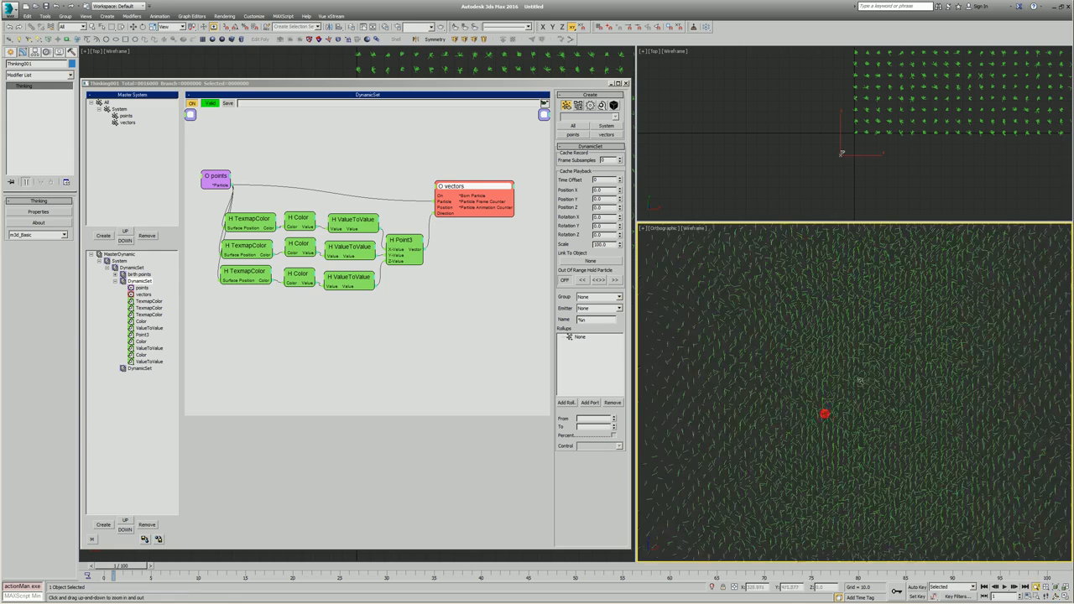
scroll(833, 381, down, 1)
scroll(707, 372, down, 5)
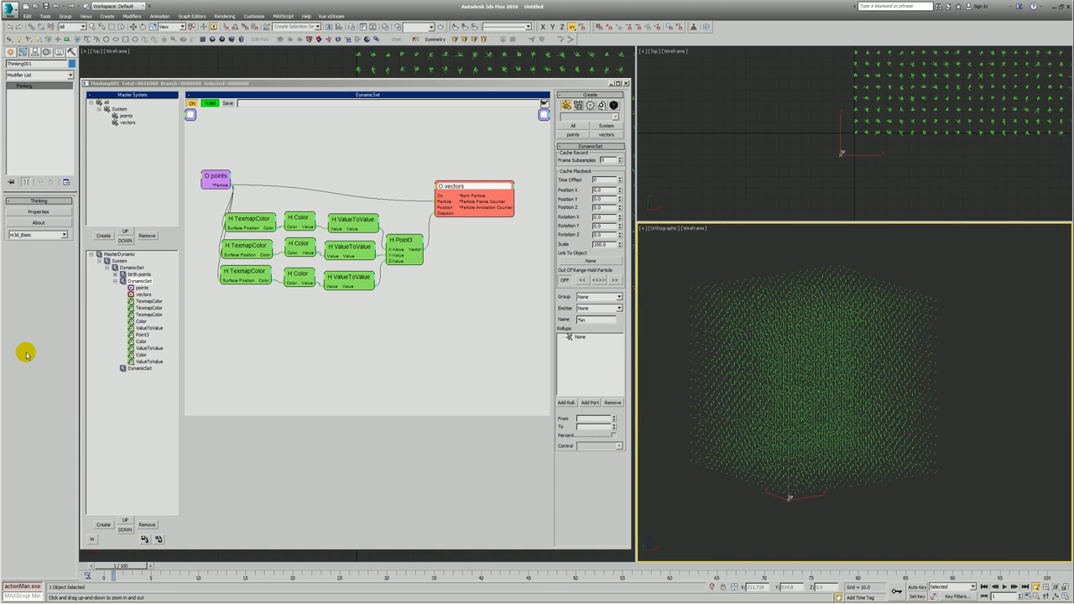
Open the empty third DynamicSet and draw three GeoSpheres in a row above the particle grid in the Top view
click(115, 282)
click(139, 288)
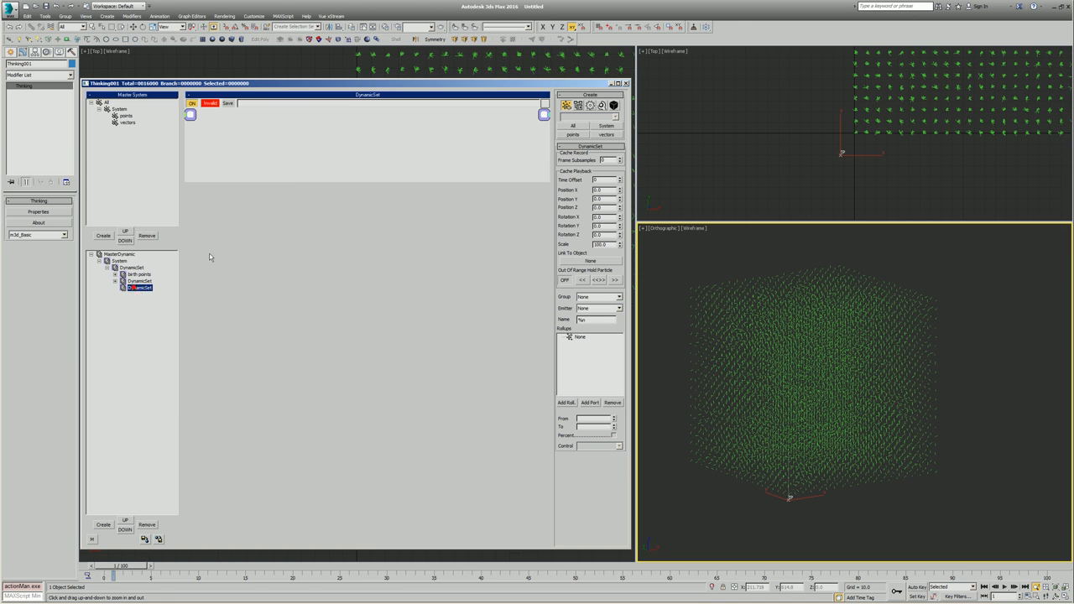
key(t)
scroll(733, 328, down, 4)
middle_drag(808, 298, 798, 313)
click(717, 259)
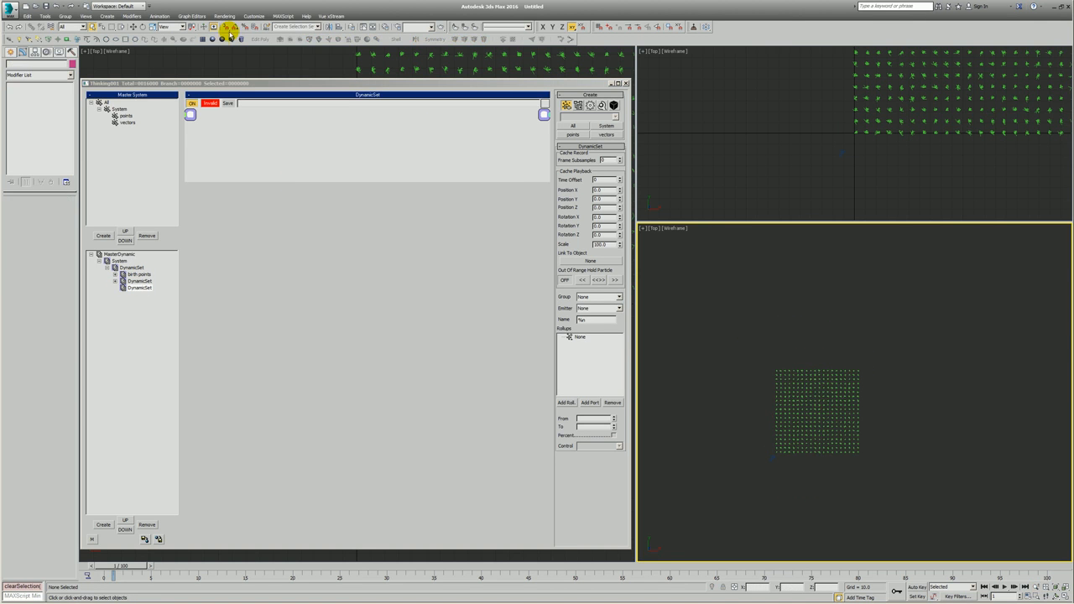
click(222, 38)
drag(756, 333, 818, 337)
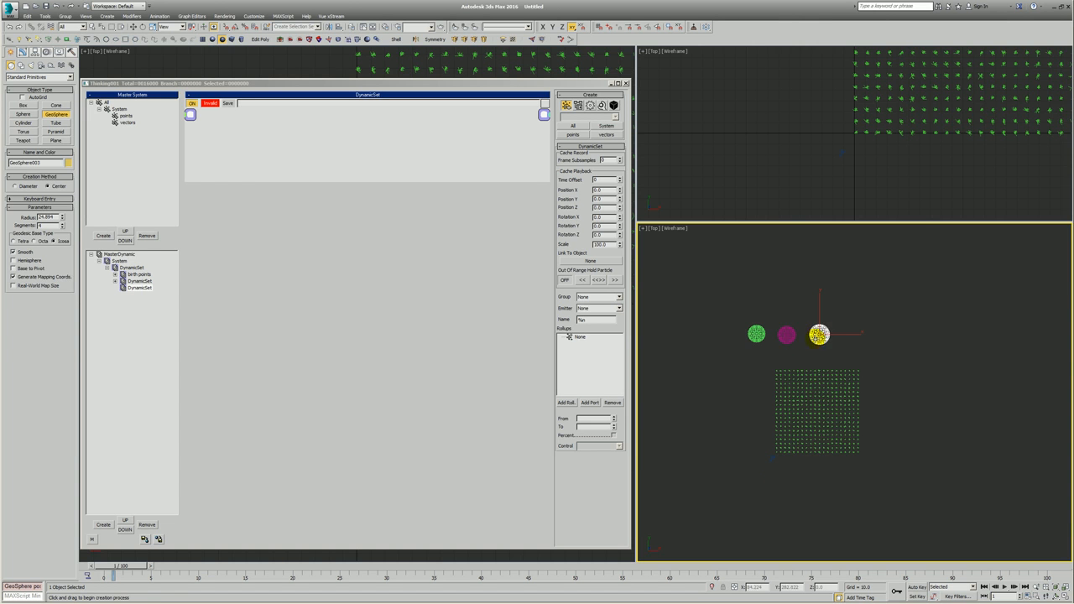
scroll(814, 346, up, 3)
Assign the first sample slot's smoke map to the Diffuse channel of material 07 - Default
key(m)
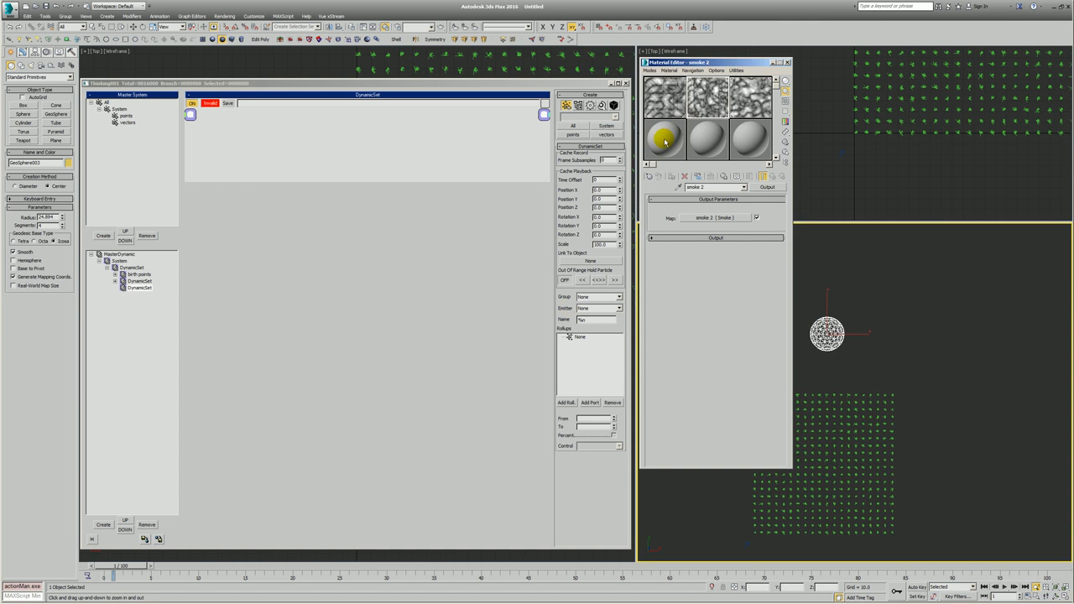
click(664, 140)
drag(665, 109, 707, 250)
click(699, 290)
middle_drag(855, 421, 943, 415)
scroll(940, 411, down, 1)
scroll(862, 329, up, 3)
right_click(842, 303)
Assign the smoke 2 and smoke 3 maps to the Diffuse channels of materials 08 - Default and 09 - Default
click(705, 141)
click(702, 139)
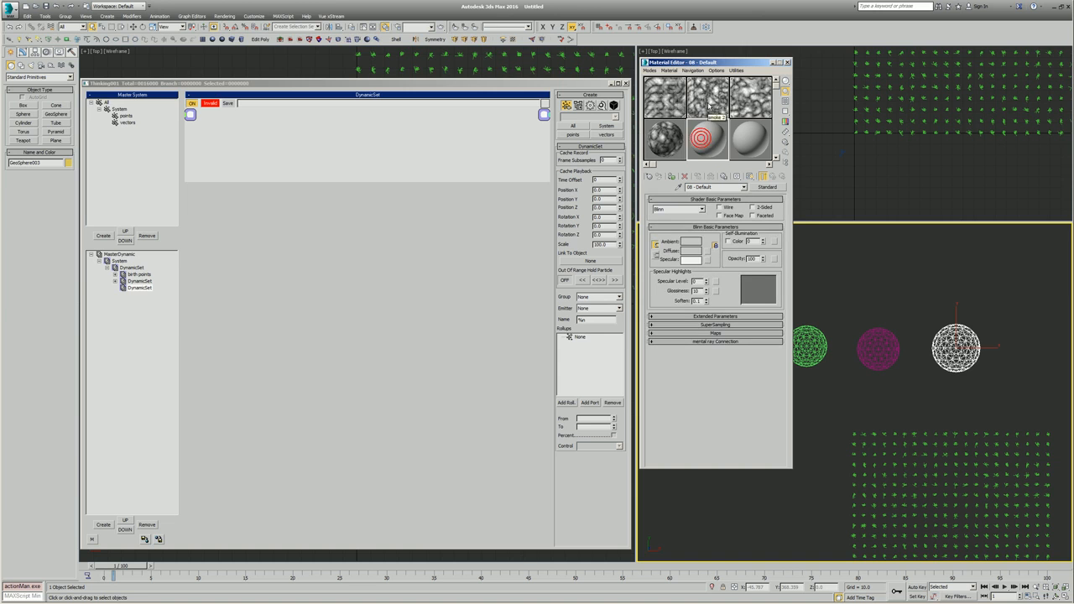
drag(707, 253, 707, 252)
click(699, 291)
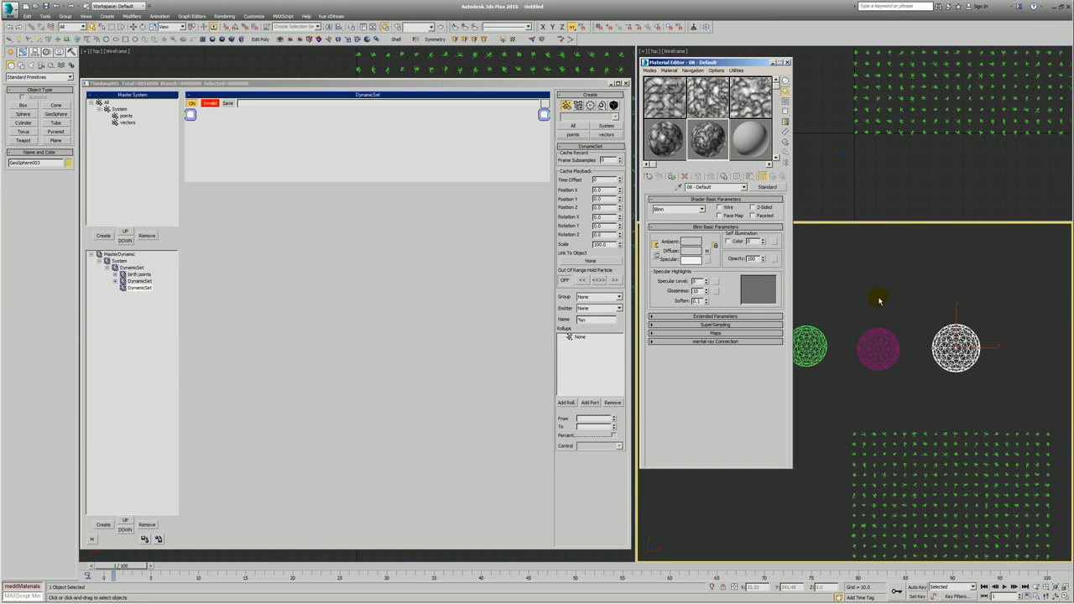
click(749, 92)
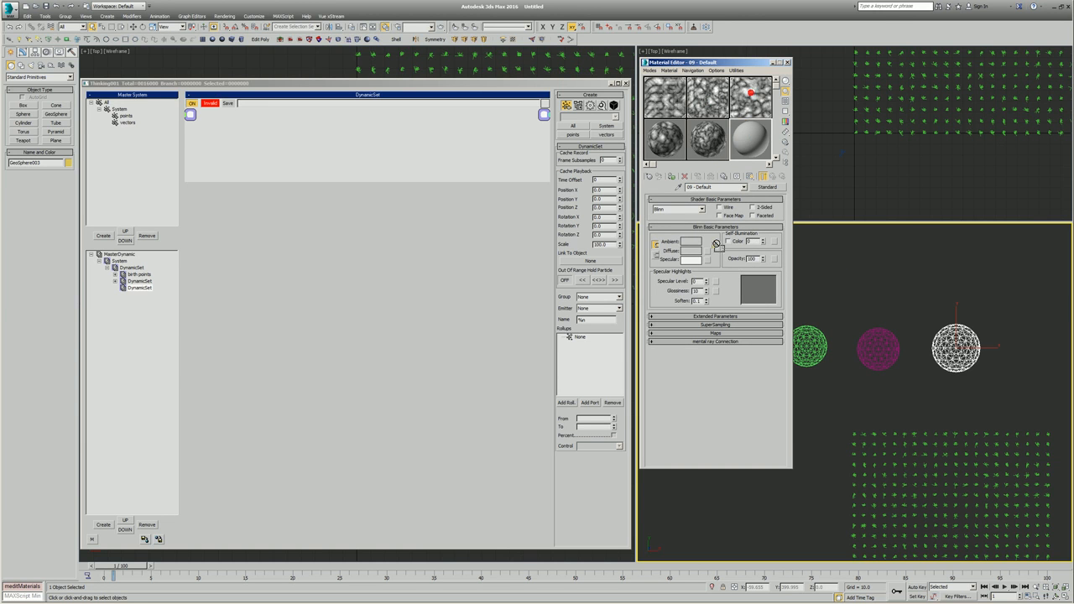
drag(709, 254, 708, 253)
click(710, 292)
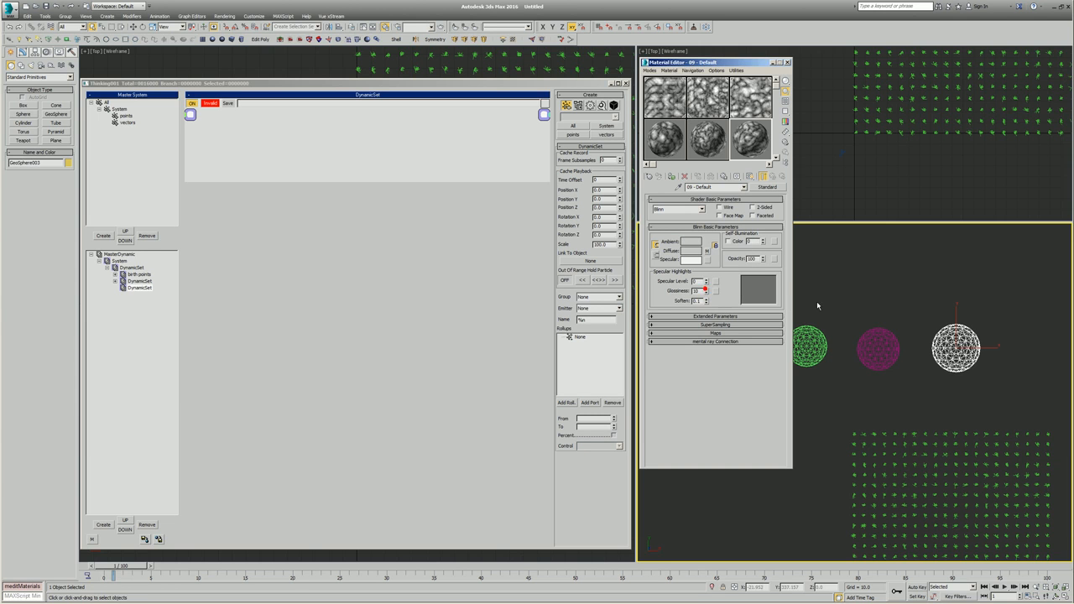
Assign materials 07 - Default, 08 - Default and 09 - Default to the green, magenta and yellow GeoSpheres respectively
click(976, 297)
scroll(969, 298, down, 2)
click(958, 338)
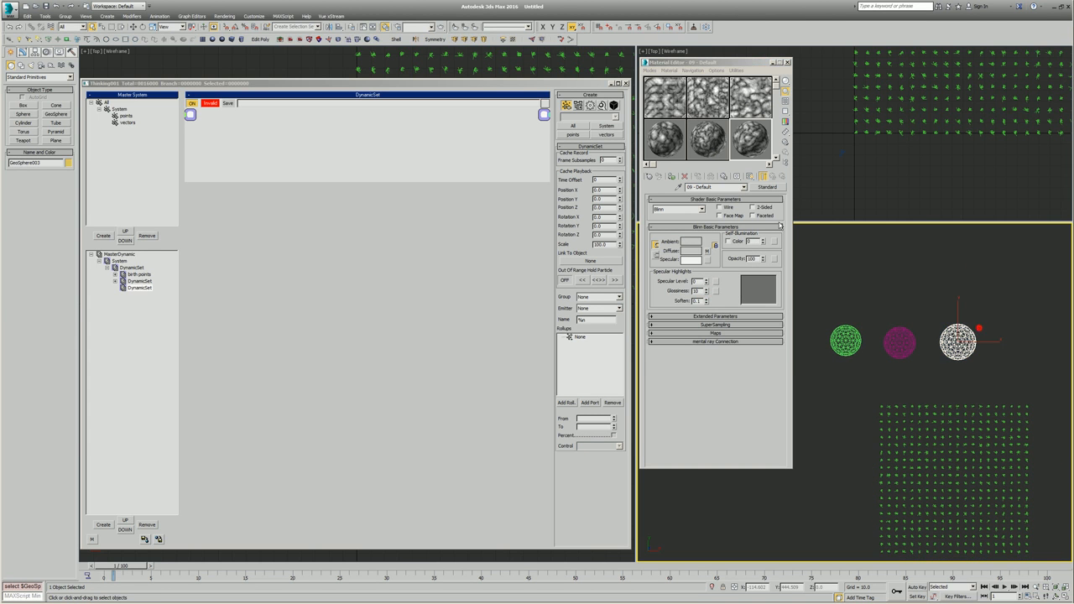
click(673, 141)
click(849, 324)
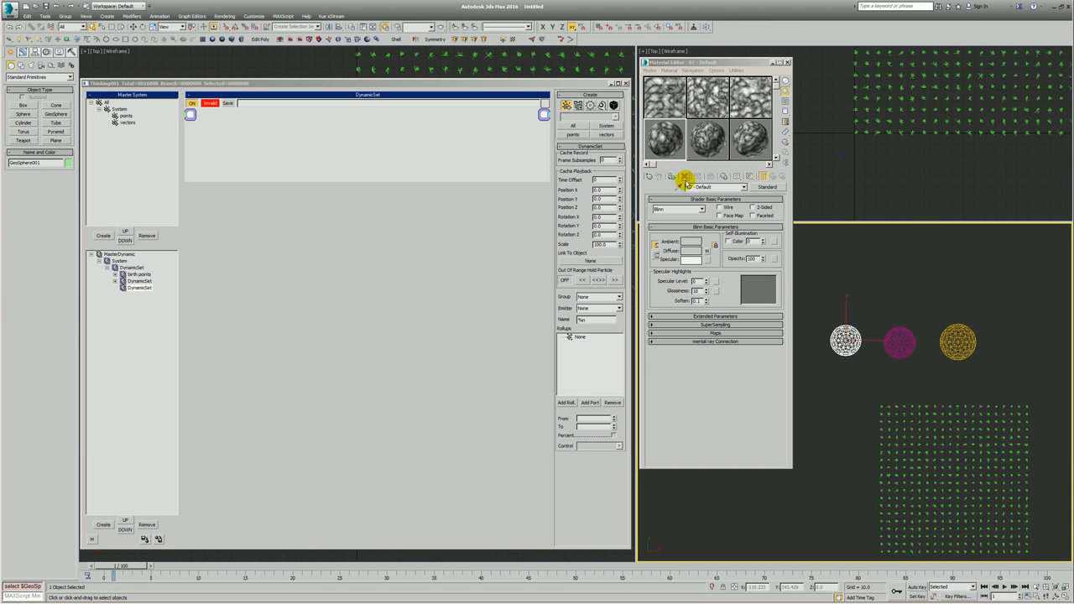
click(672, 178)
click(900, 340)
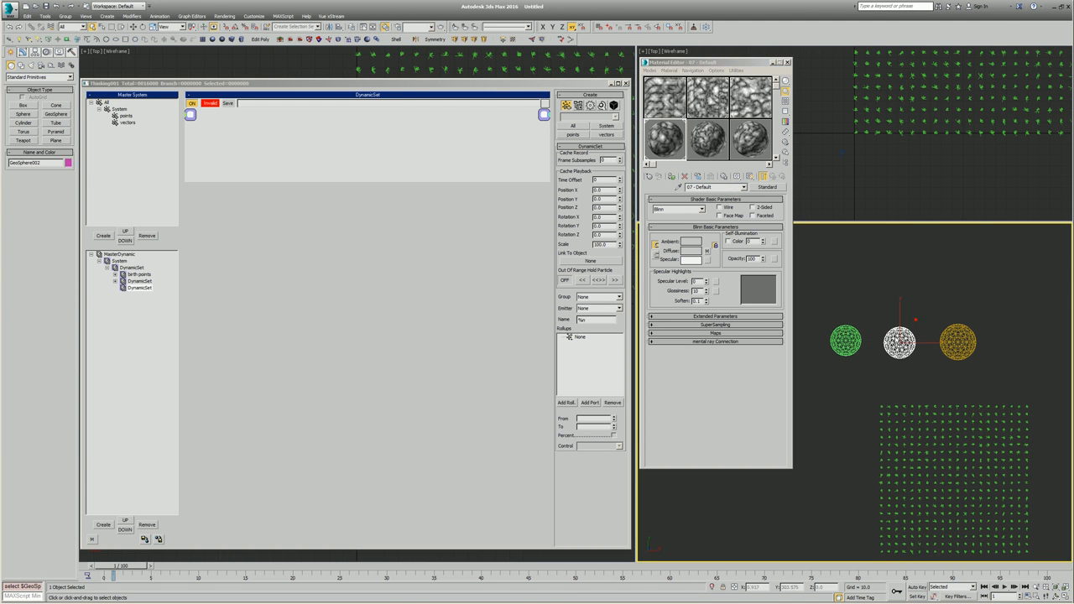
click(702, 160)
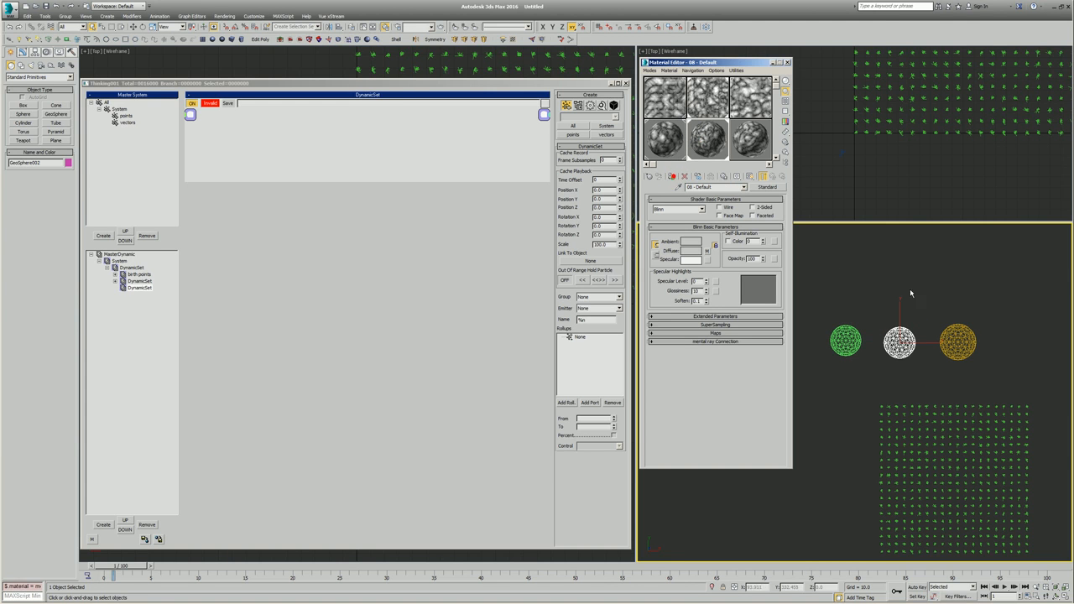
click(955, 336)
click(755, 158)
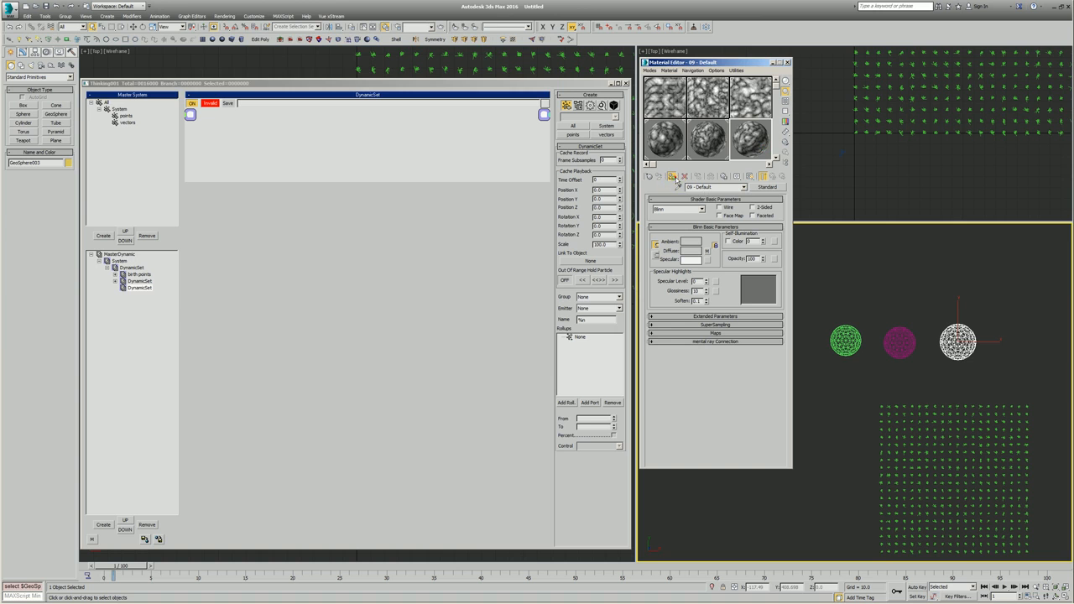
click(673, 178)
Add a ParamBlock operator to the empty DynamicSet and pick the green GeoSphere001 as its object
right_click(344, 202)
mouse_move(295, 159)
mouse_move(354, 160)
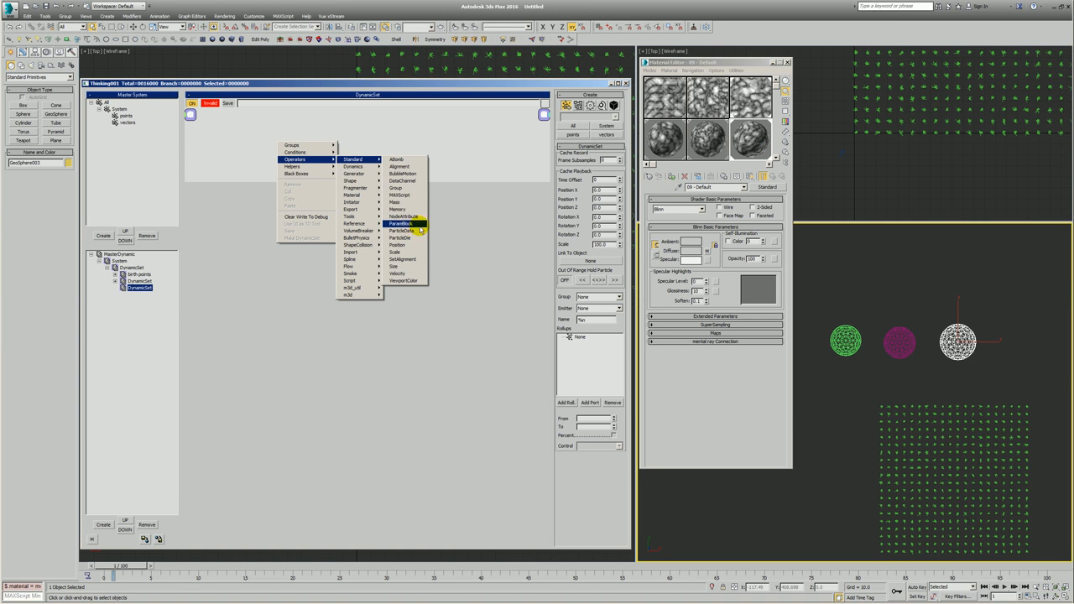
click(401, 224)
drag(370, 186, 394, 399)
middle_drag(414, 309, 444, 191)
click(368, 141)
click(579, 158)
click(842, 341)
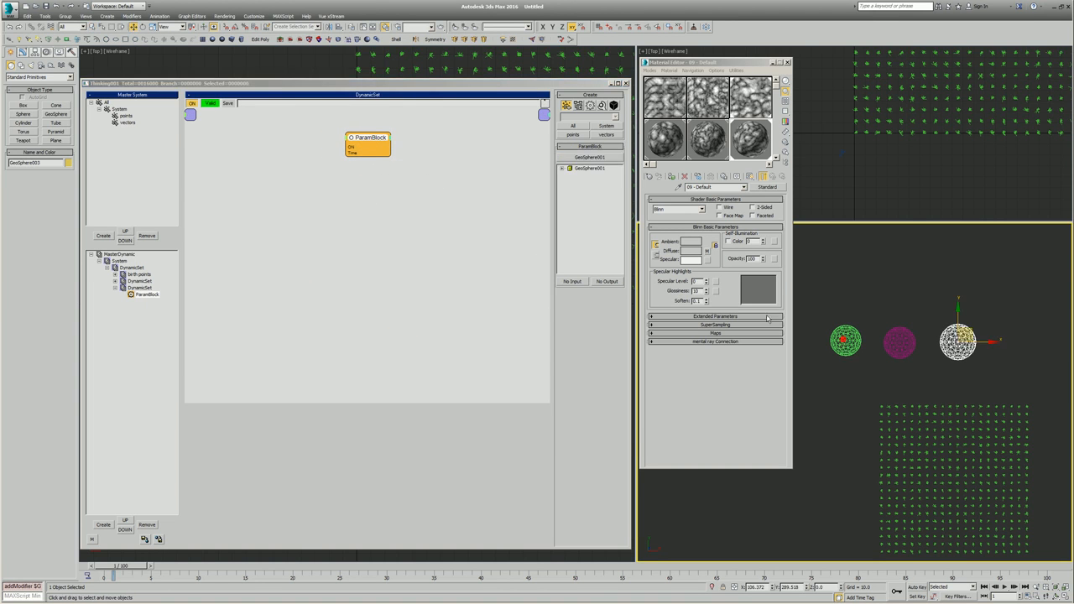
Add the Size of GeoSphere001's diffuse smoke map as a ParamBlock input and make two copies of the ParamBlock below it
double_click(574, 169)
click(572, 189)
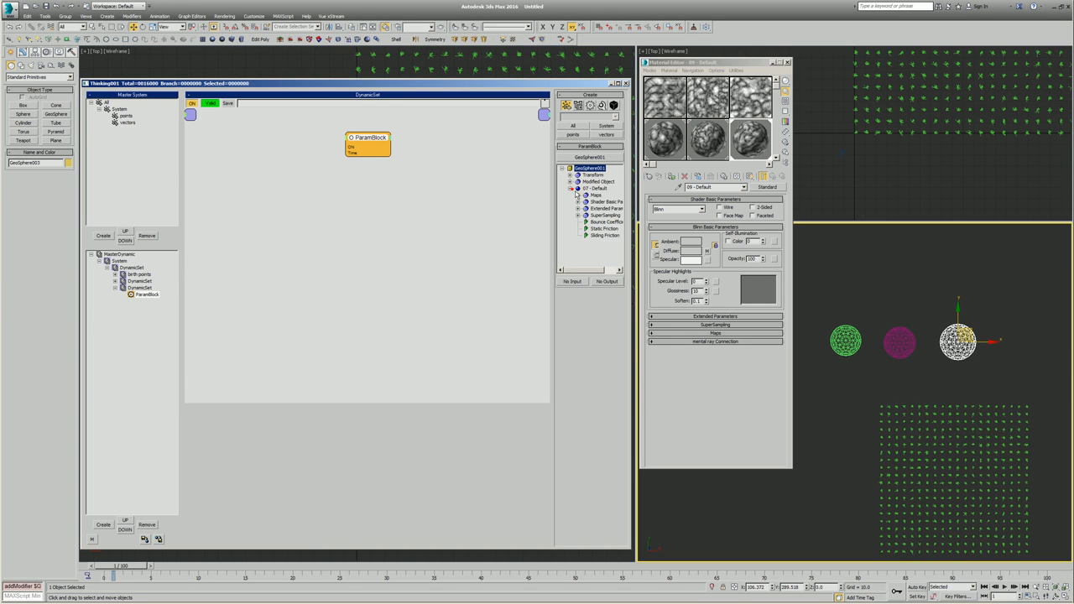
click(577, 195)
drag(589, 271, 594, 267)
click(569, 209)
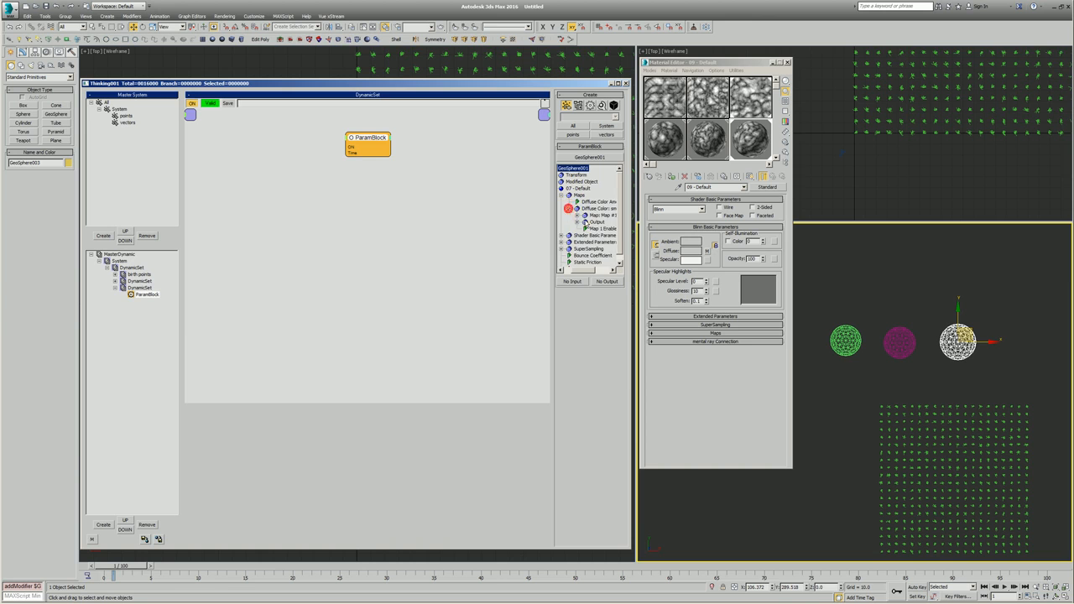
click(578, 214)
scroll(623, 219, down, 2)
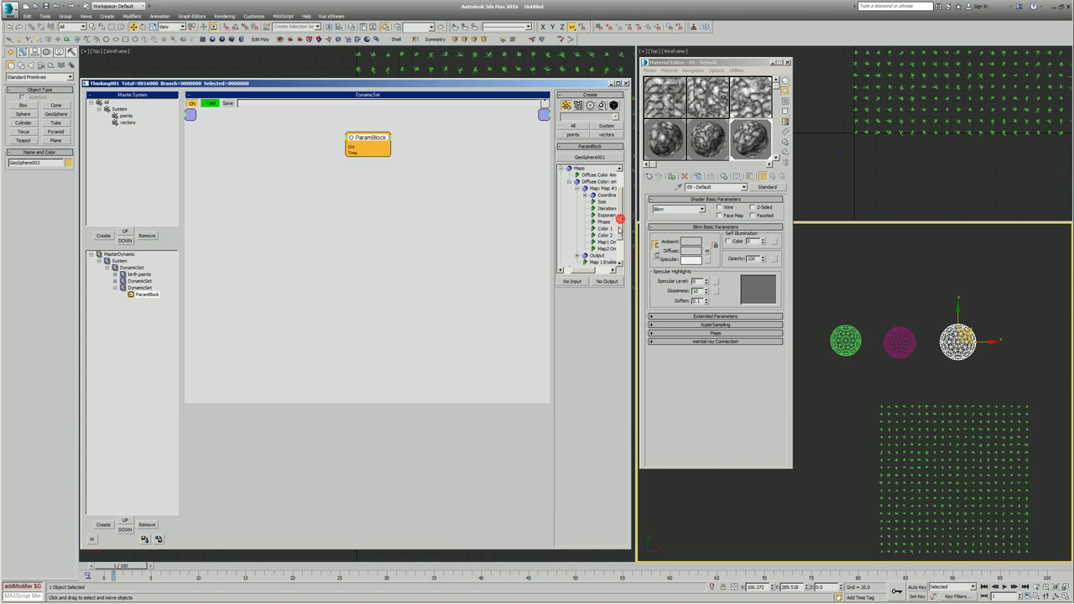
drag(581, 272, 586, 273)
click(576, 281)
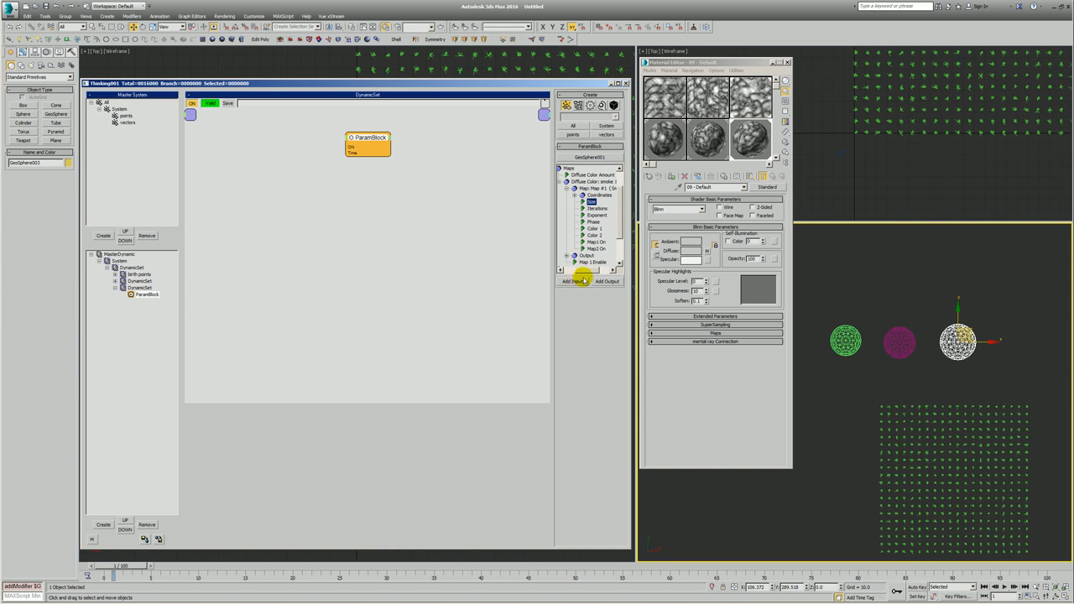
shift+drag(369, 140, 372, 183)
shift+drag(373, 184, 371, 230)
Switch on Edit on the fly for the MasterDynamic, close the Material Editor and deselect everything in the Top view
click(121, 254)
click(593, 104)
click(710, 374)
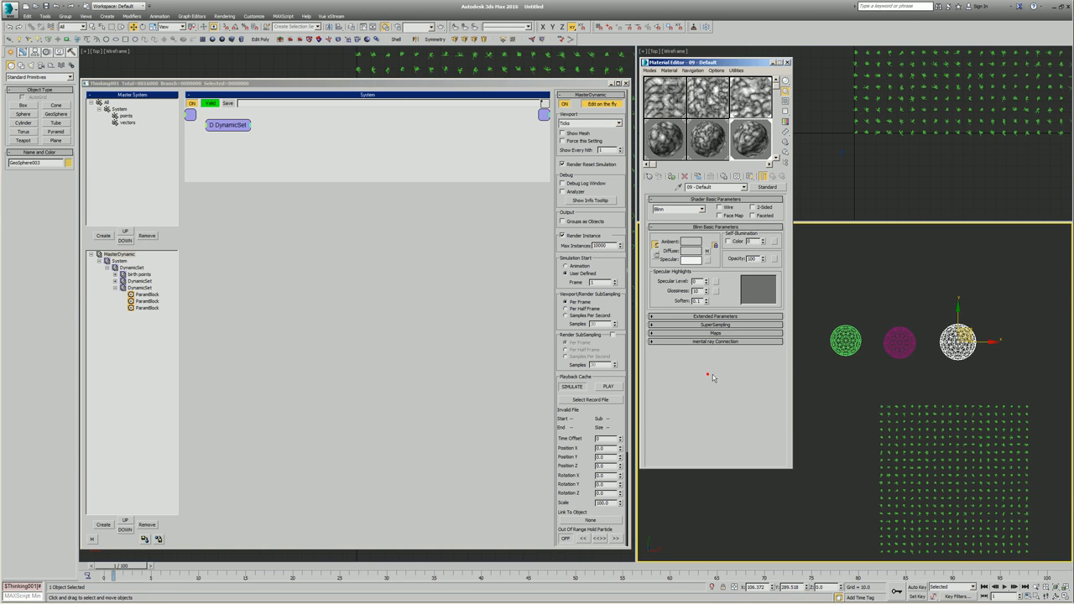
key(m)
ctrl+alt+middle_drag(746, 399, 787, 367)
click(719, 388)
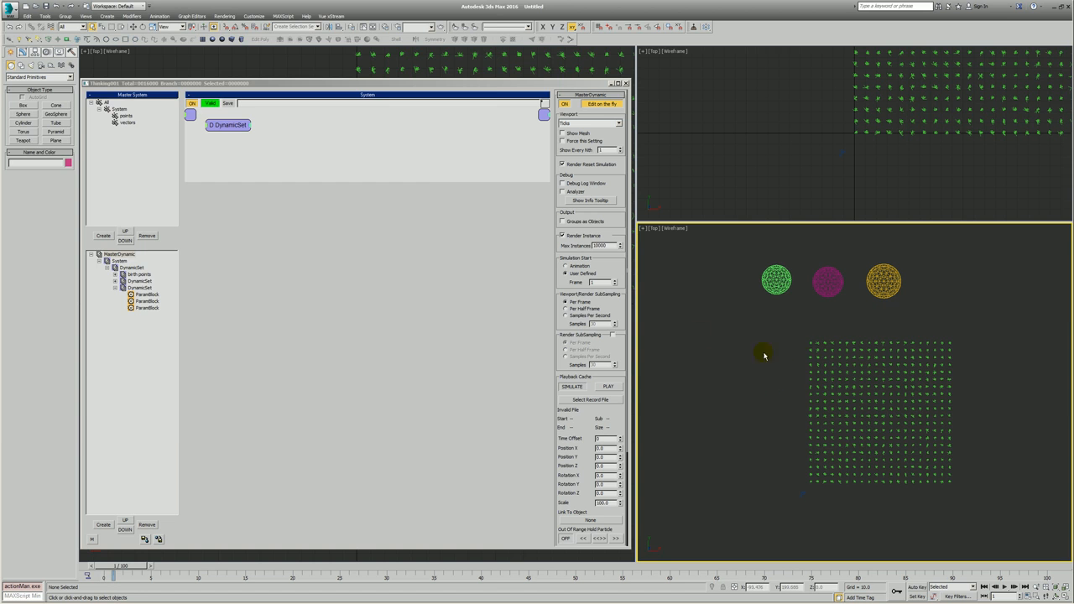
Save the scene as 3d Noise - js mx16 tp64x - v005
key(ctrl+s)
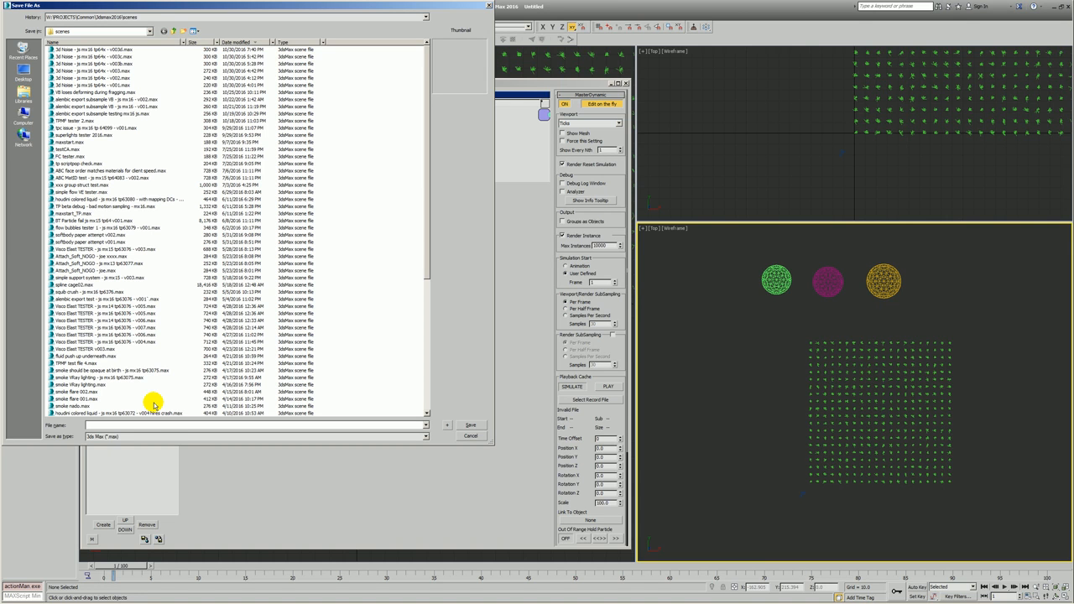
text(3d Noise - js mx16 tp64x - v00)
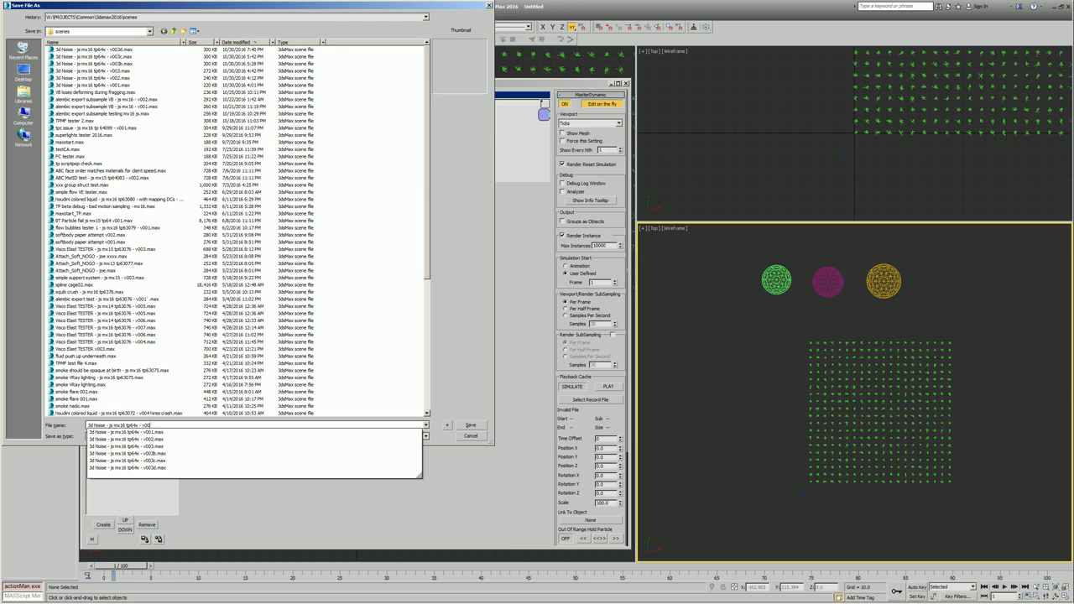
text(5)
key(Return)
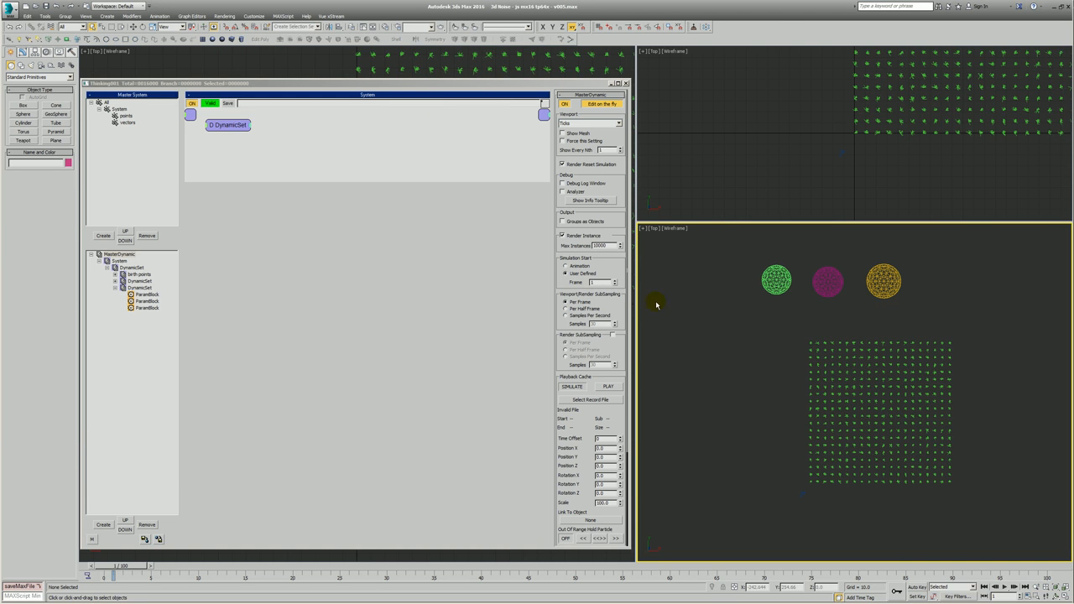
Rename the third DynamicSet, which holds the ParamBlocks, as texture control
ctrl+alt+middle_drag(793, 388, 748, 305)
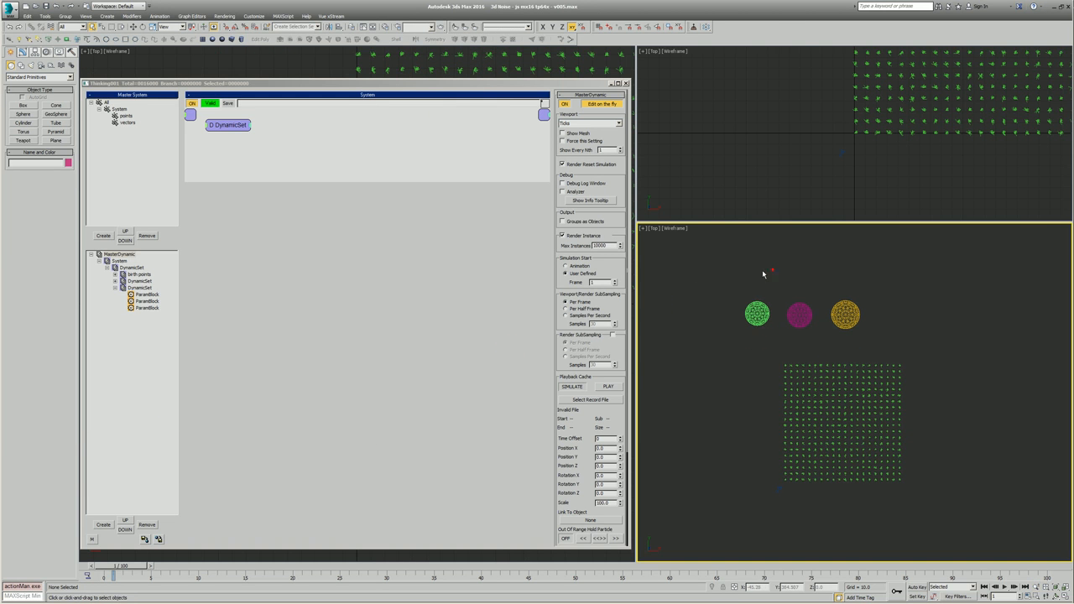
click(136, 287)
click(136, 287)
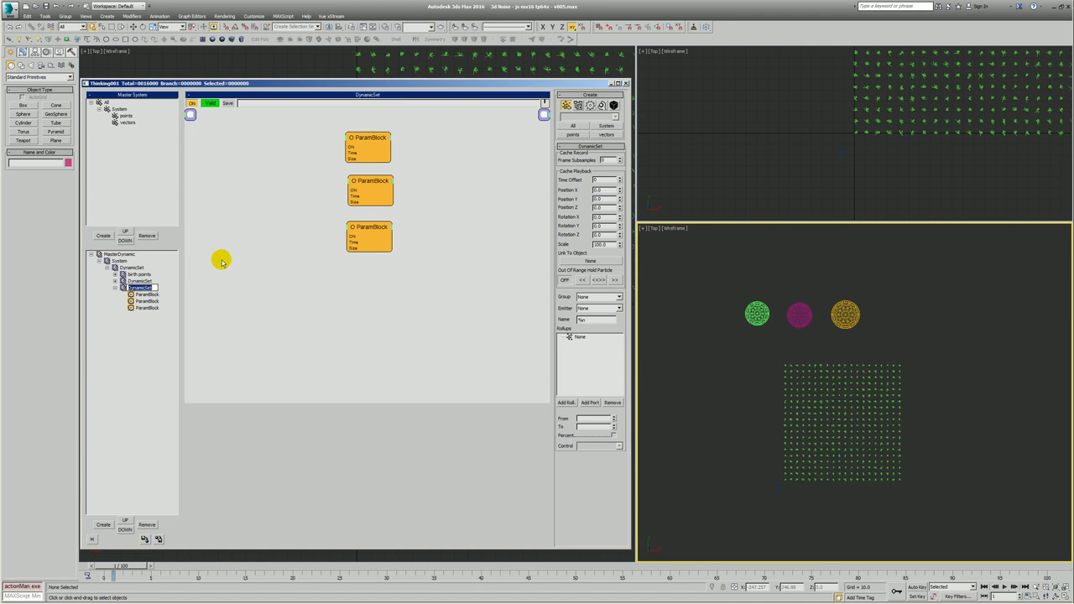
key(Return)
middle_drag(425, 139, 470, 176)
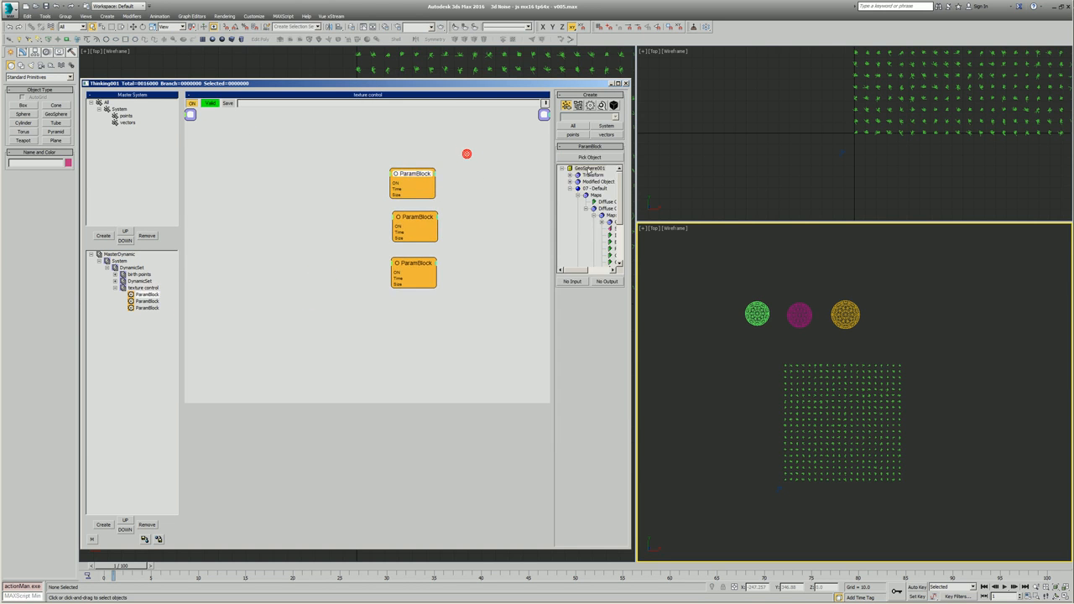
Pick GeoSphere002 as the object of the second ParamBlock and GeoSphere003 as that of the third
click(431, 220)
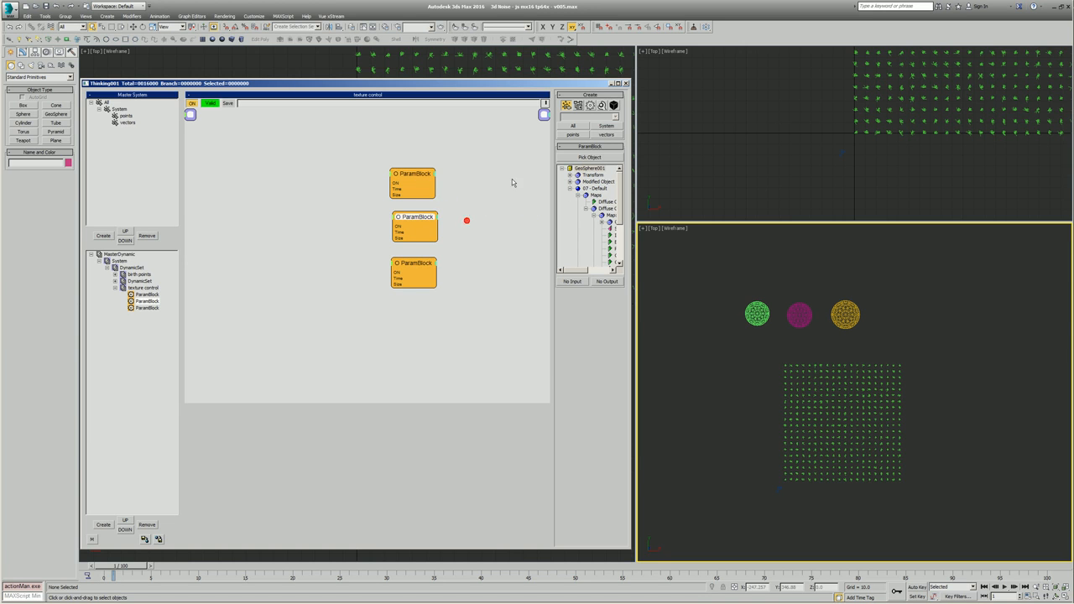
click(592, 158)
click(789, 319)
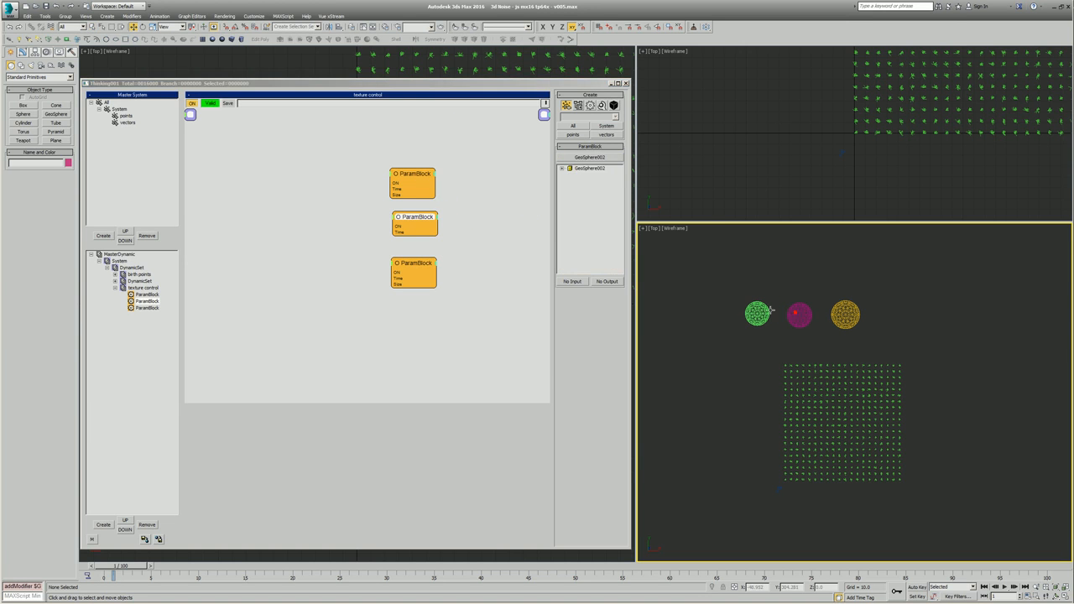
click(429, 273)
click(598, 158)
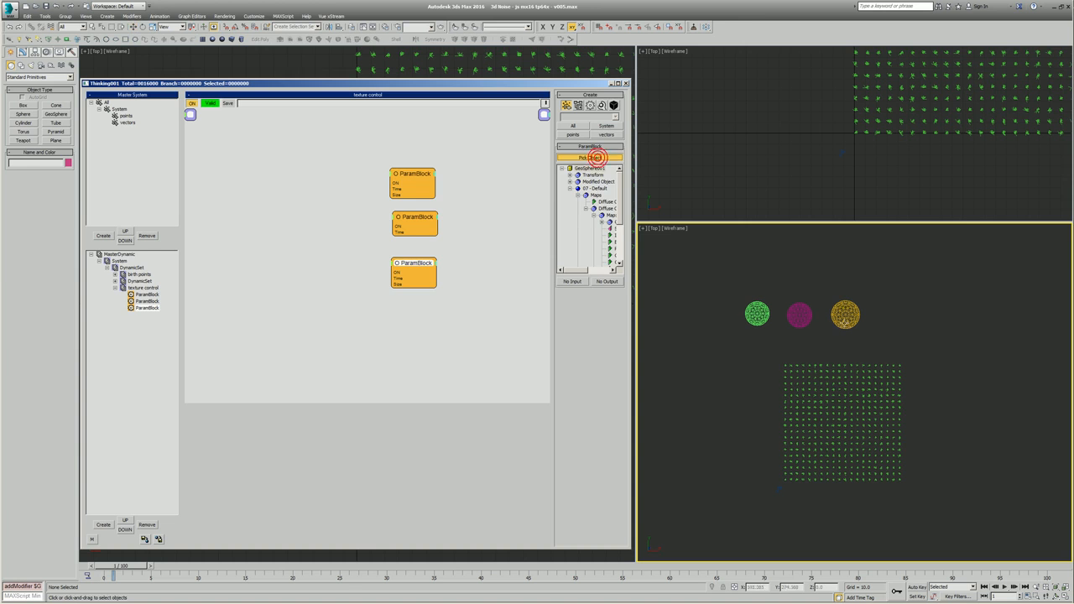
click(839, 302)
Add the Size and Phase of GeoSphere002's smoke 2 diffuse map as inputs on the second ParamBlock
click(444, 225)
click(563, 169)
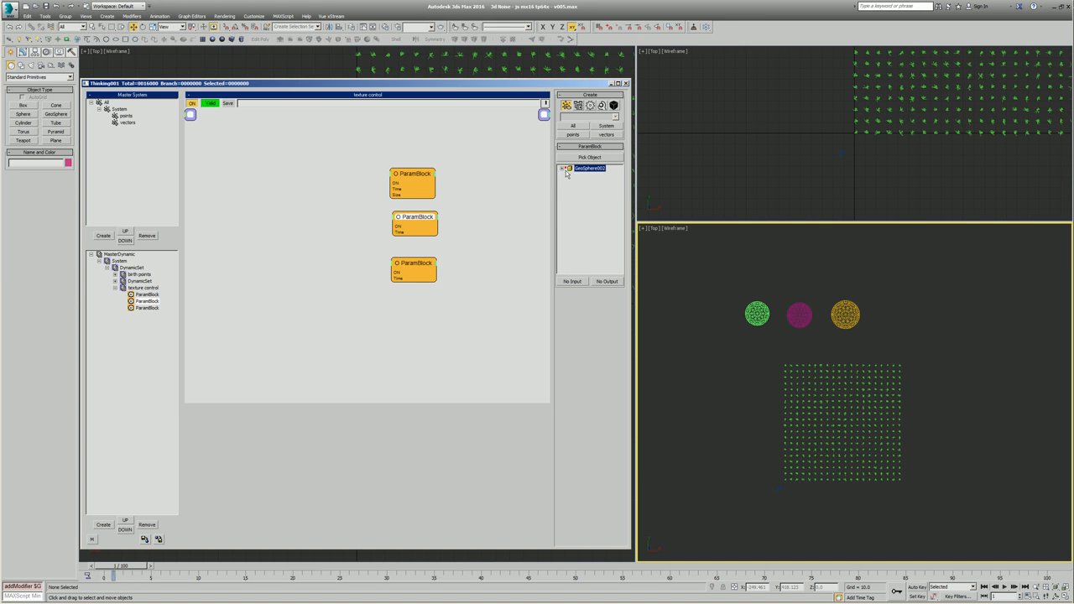
click(571, 188)
click(578, 195)
click(586, 208)
click(595, 215)
click(601, 222)
click(590, 235)
click(572, 282)
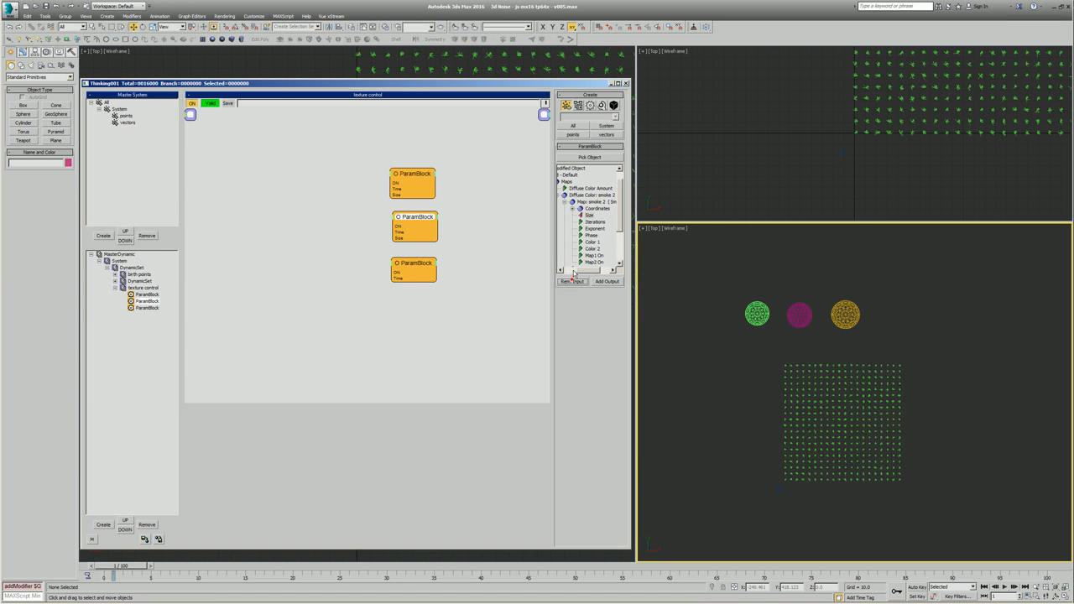
click(572, 282)
Move the third ParamBlock lower and add the Size and Phase of GeoSphere003's smoke 3 diffuse map as its inputs
drag(413, 266, 408, 288)
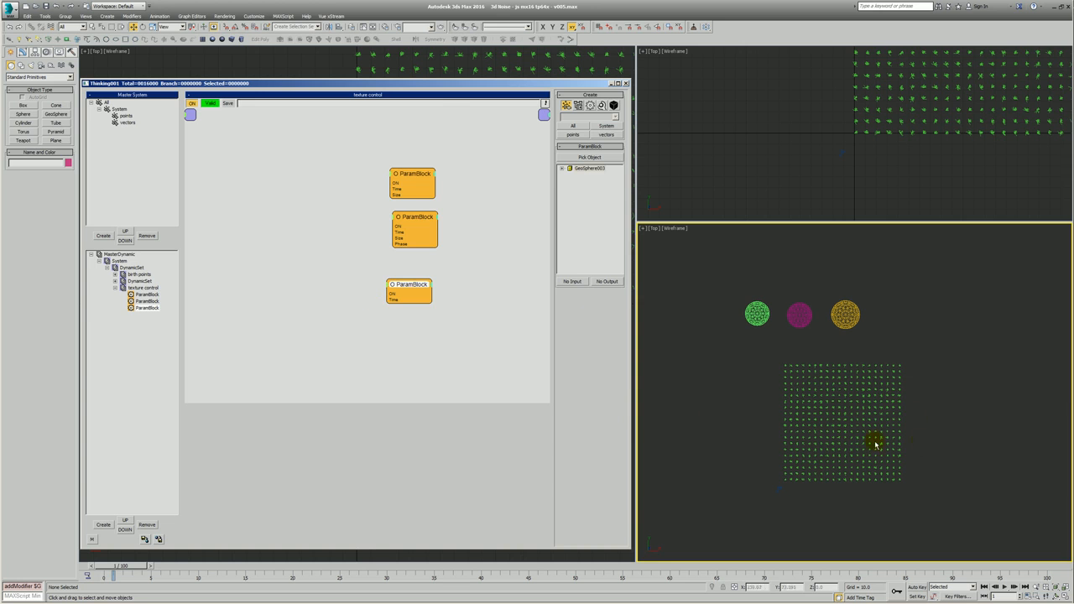
click(562, 169)
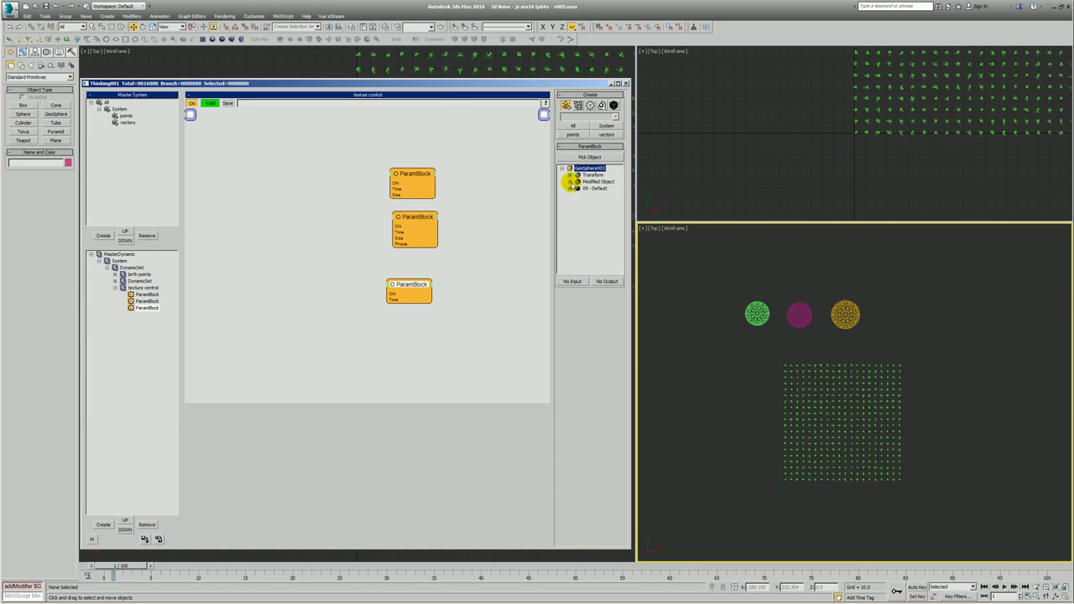
click(571, 188)
click(577, 195)
click(585, 208)
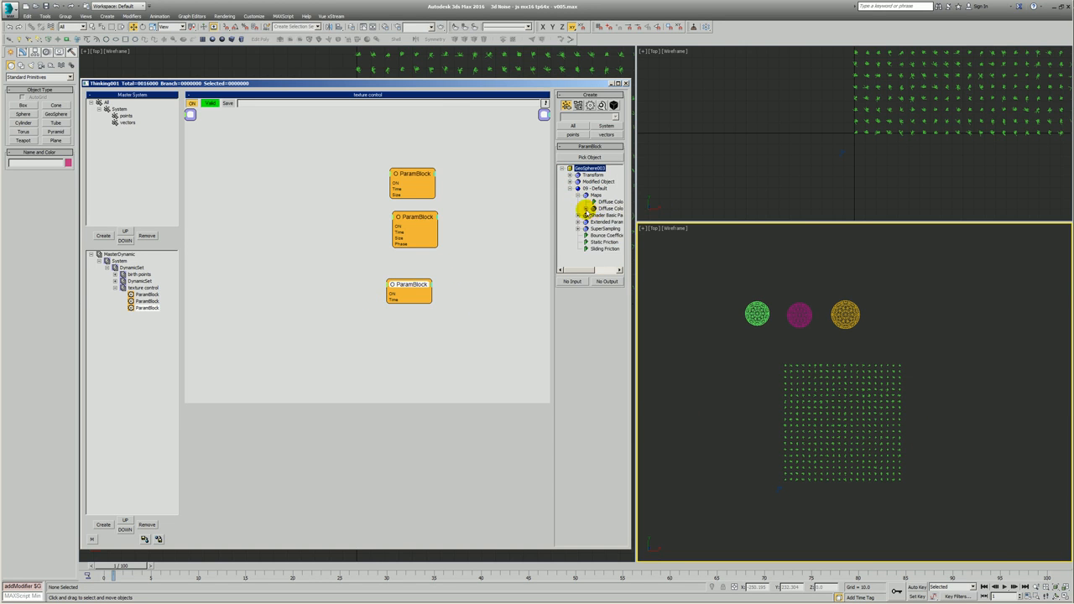
click(594, 221)
click(585, 234)
click(582, 215)
click(573, 281)
click(584, 236)
click(572, 281)
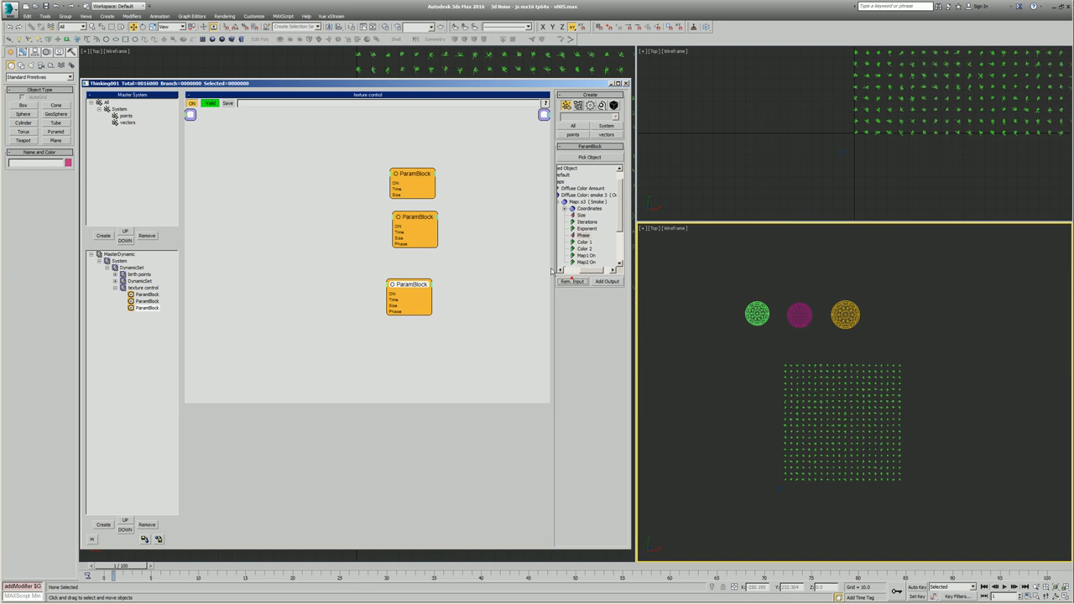
Add the Phase of GeoSphere001's smoke map as an input on the first ParamBlock
click(412, 174)
drag(619, 199, 620, 224)
drag(575, 270, 588, 270)
click(593, 194)
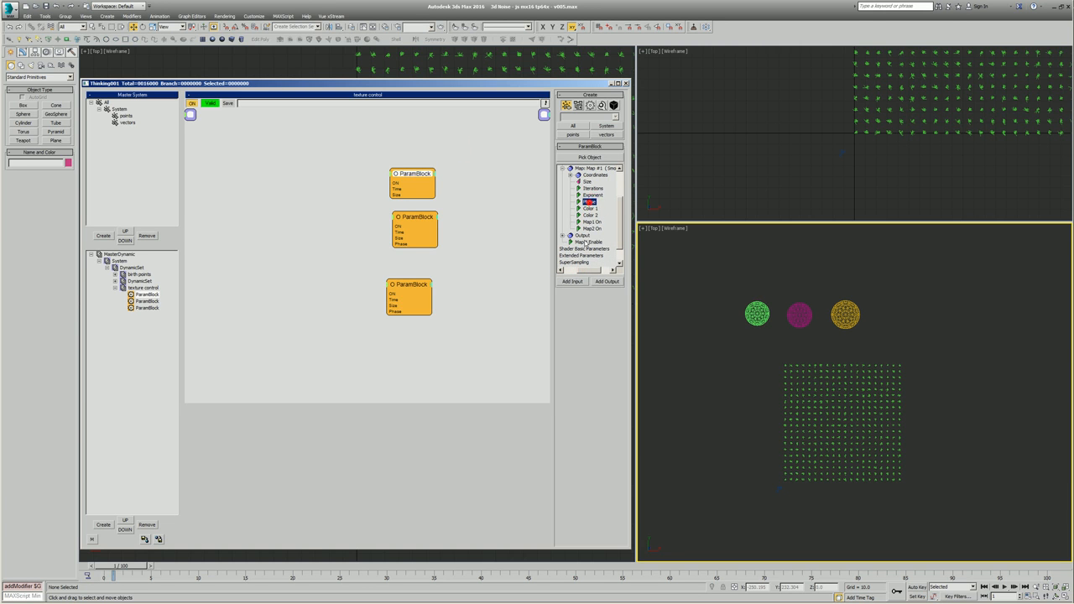
click(577, 282)
Space the three ParamBlocks evenly in a column and move them together towards the set's output side
click(463, 311)
click(413, 224)
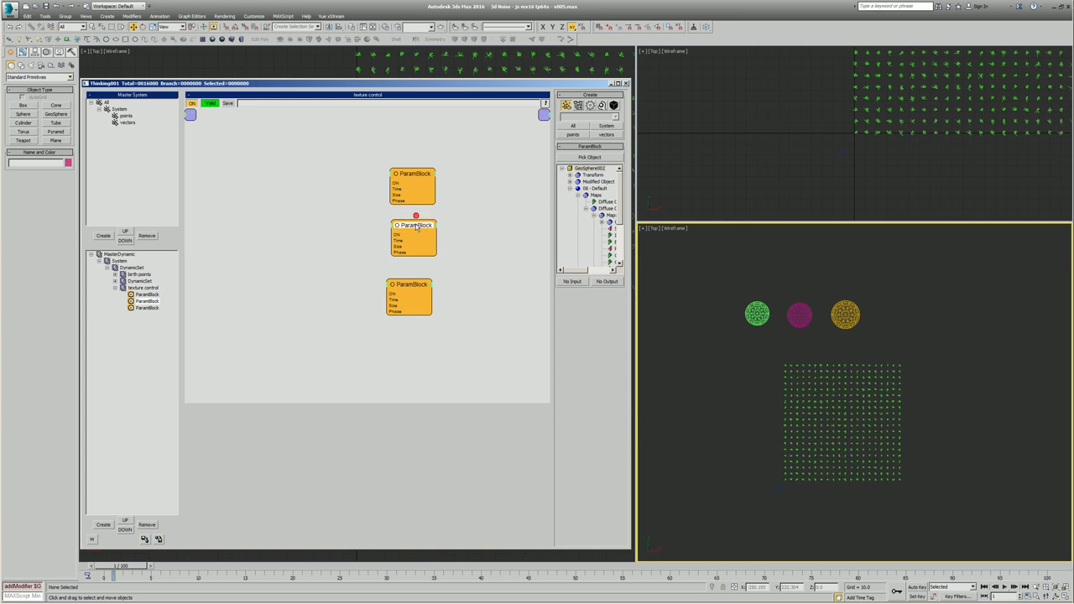
mouse_move(410, 285)
mouse_down()
mouse_move(424, 278)
mouse_move(417, 267)
mouse_move(420, 285)
mouse_up()
drag(364, 252, 428, 254)
click(362, 253)
click(355, 219)
Add a Float helper, connect its Value output to the Size input of all three ParamBlocks, and open its Value for editing
right_click(287, 167)
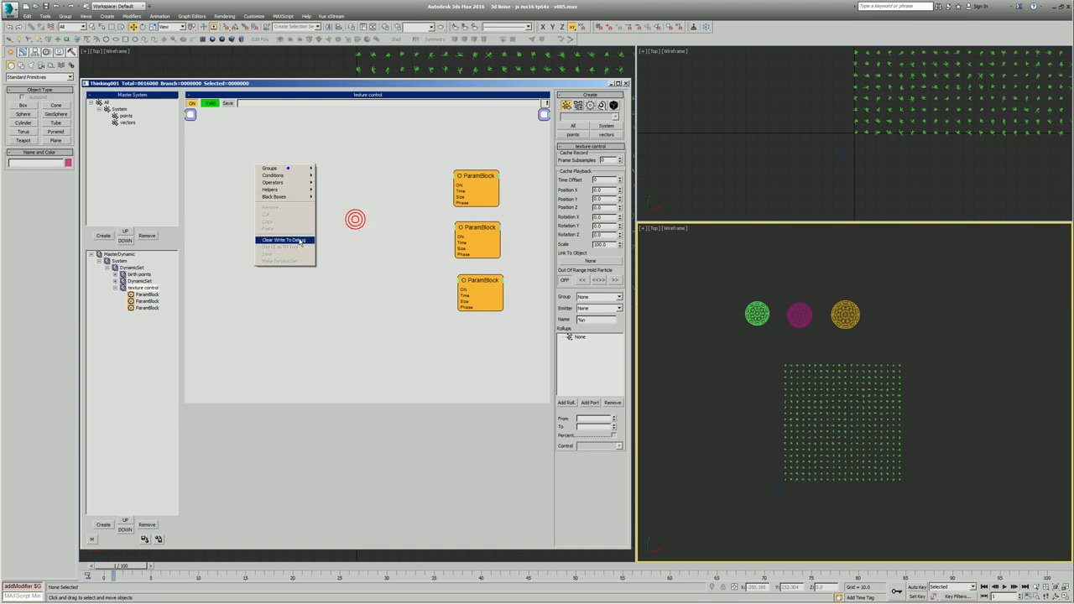
mouse_move(290, 189)
mouse_move(335, 197)
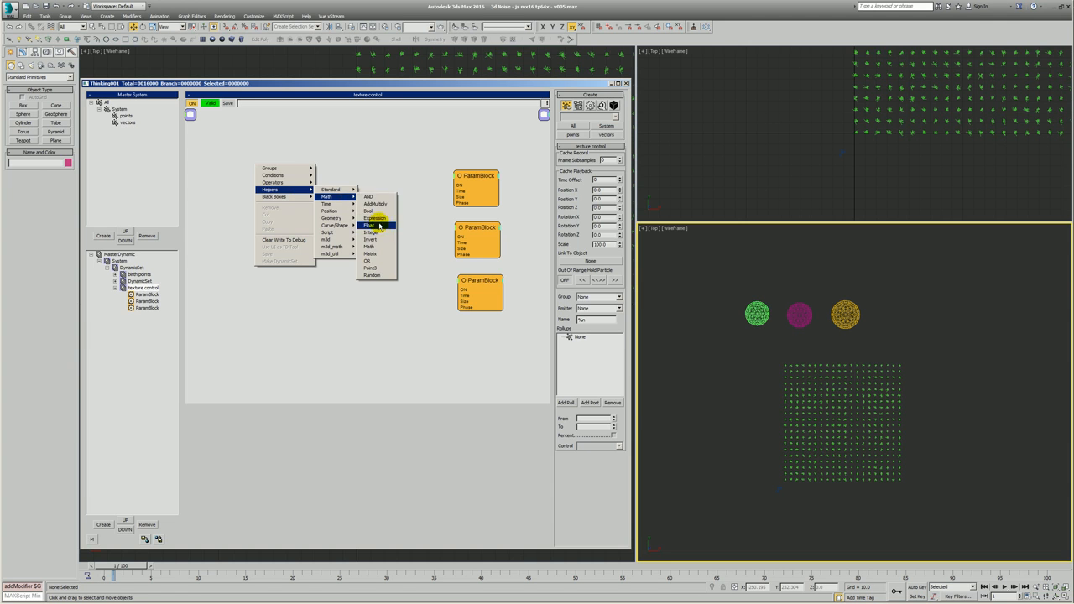
click(382, 228)
drag(302, 168, 460, 197)
drag(383, 198, 462, 300)
drag(373, 188, 369, 218)
click(593, 155)
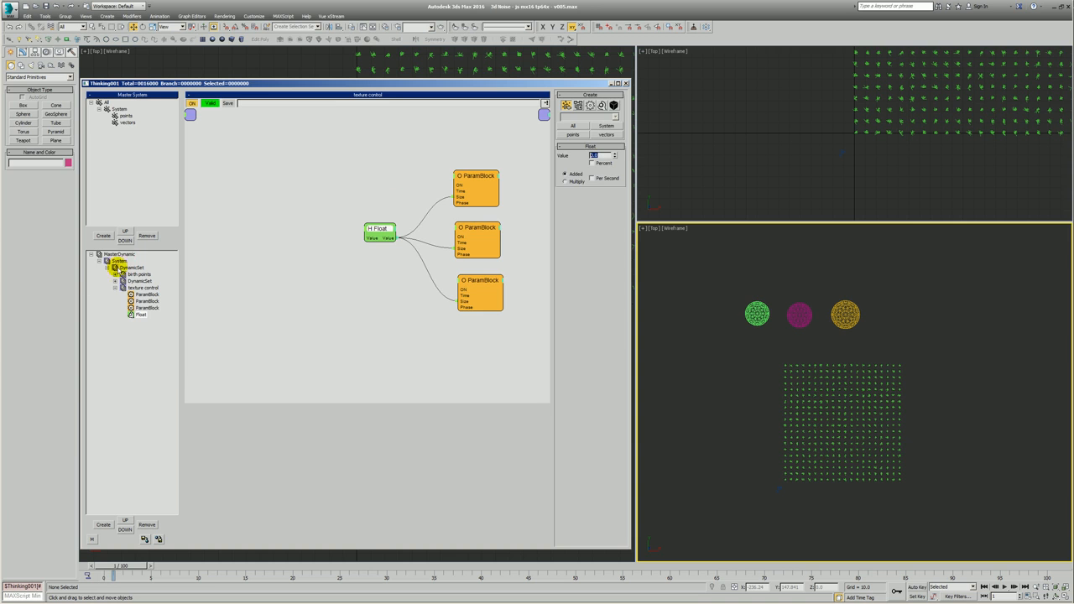
Switch off Edit on the fly for the MasterDynamic and reopen the texture control set
click(122, 253)
scroll(780, 358, down, 2)
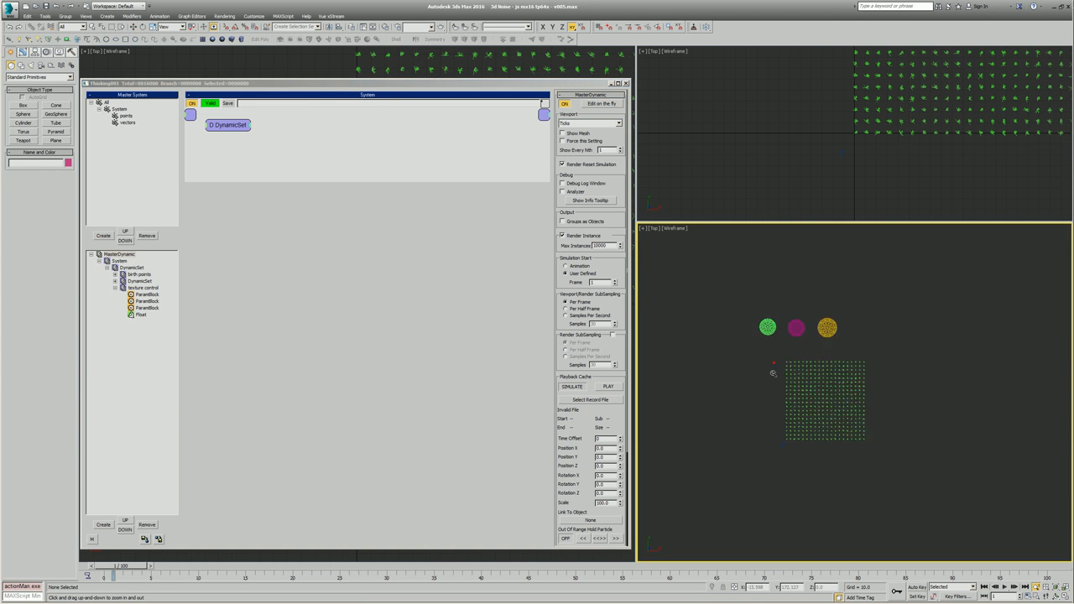
scroll(781, 364, up, 4)
key(q)
click(220, 225)
click(137, 285)
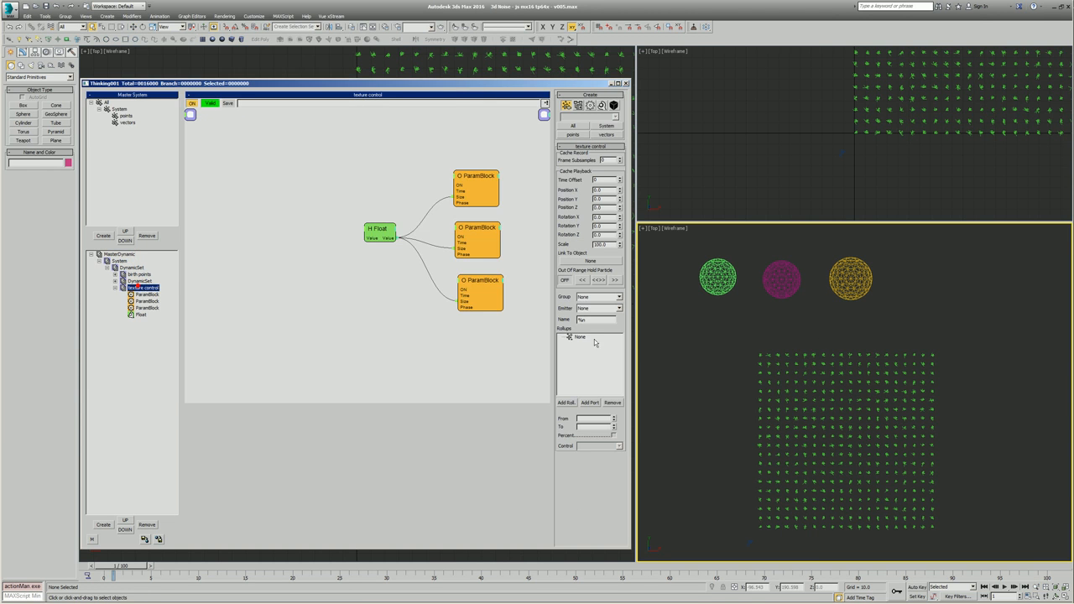
Adjust the Float helper's Value to about 190 to enlarge the Size of all three smoke maps together
click(729, 385)
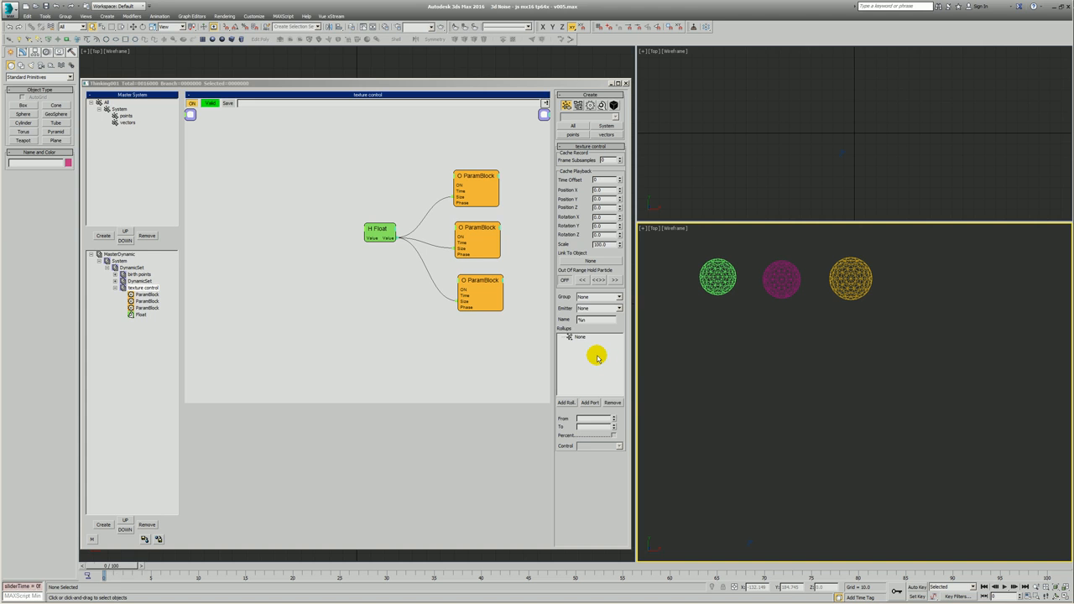
click(140, 315)
drag(615, 156, 628, 117)
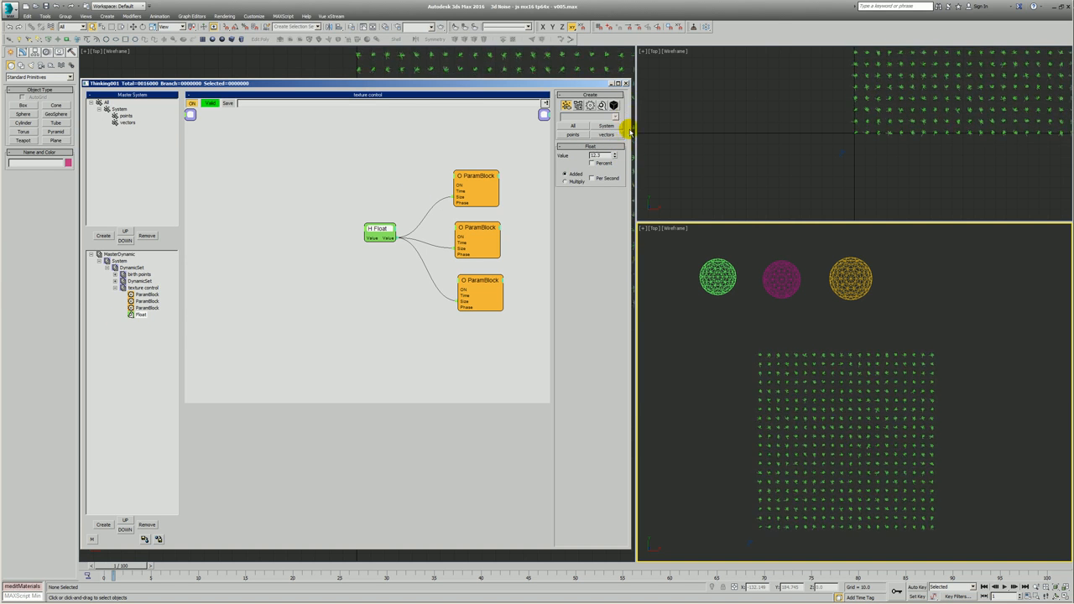
drag(615, 156, 623, 135)
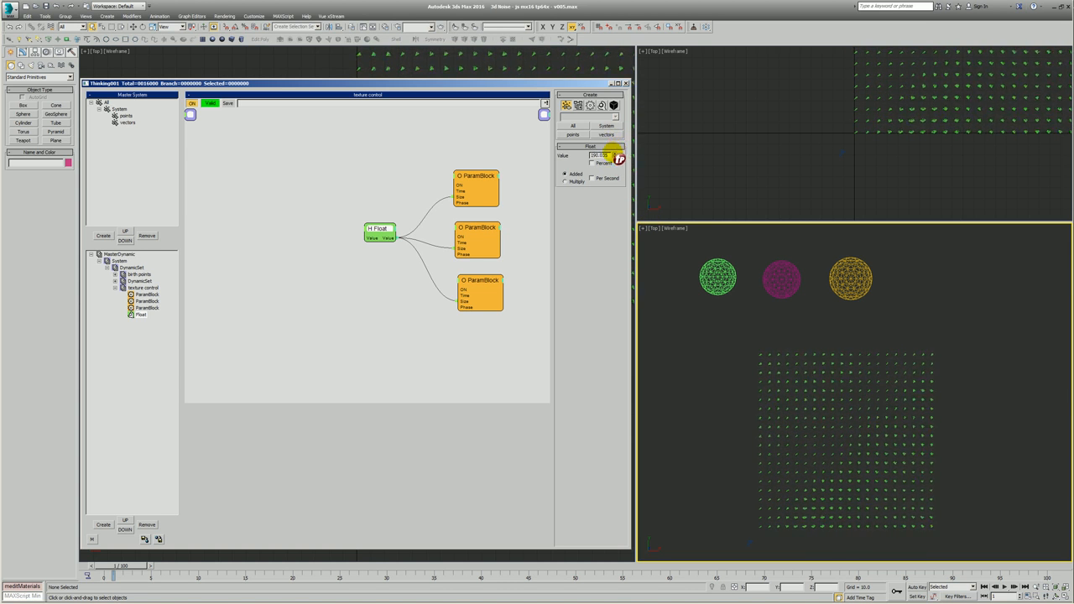
drag(615, 156, 617, 158)
click(777, 357)
scroll(774, 359, down, 3)
scroll(792, 381, up, 3)
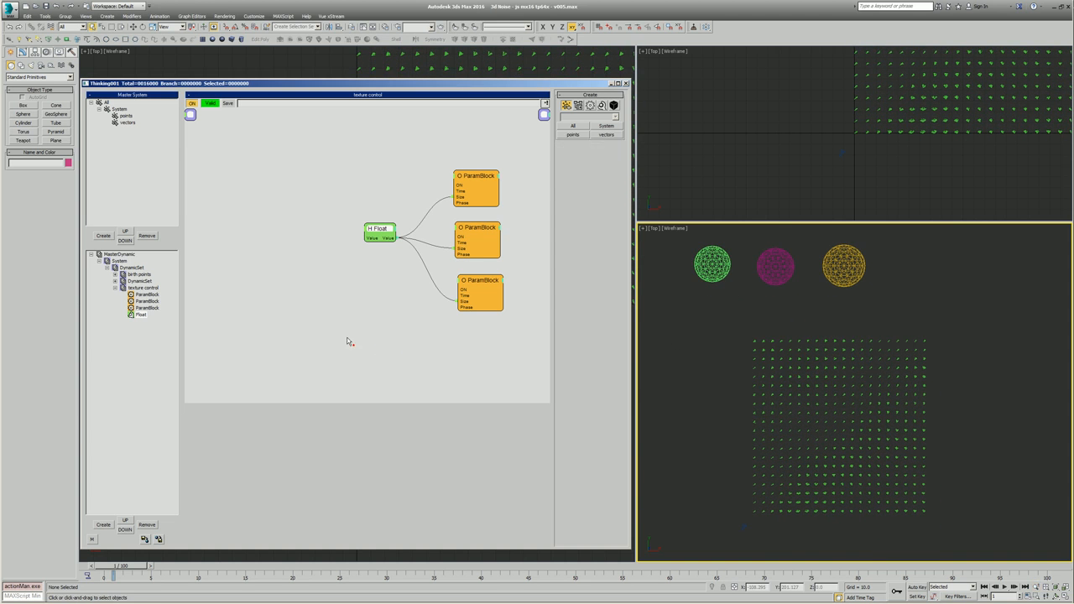
Collapse the texture control set and rename it #texture control
click(353, 345)
click(115, 288)
click(129, 282)
click(131, 290)
click(137, 289)
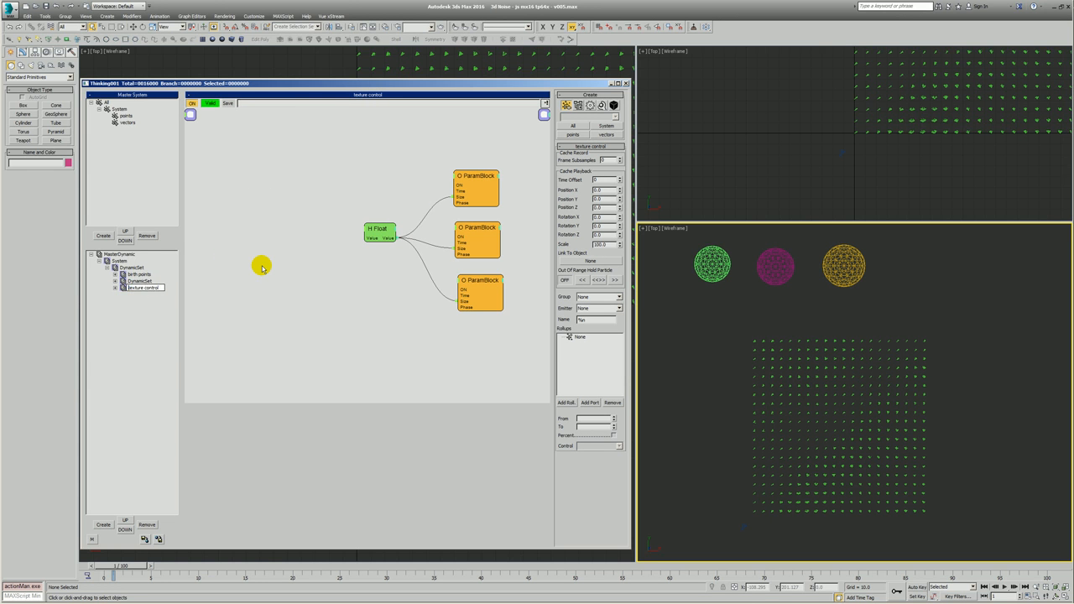
Rename the unnamed dynamic set above it birth vectors and shift the vectors operator slightly upward in its network
click(134, 282)
click(140, 283)
text(birth vectors)
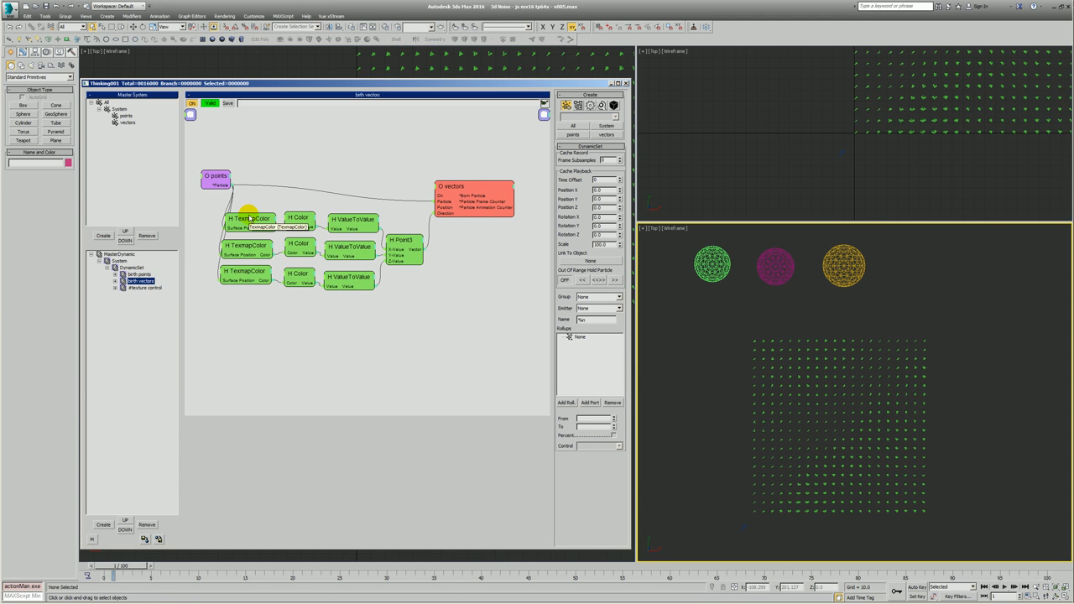
drag(456, 181, 464, 168)
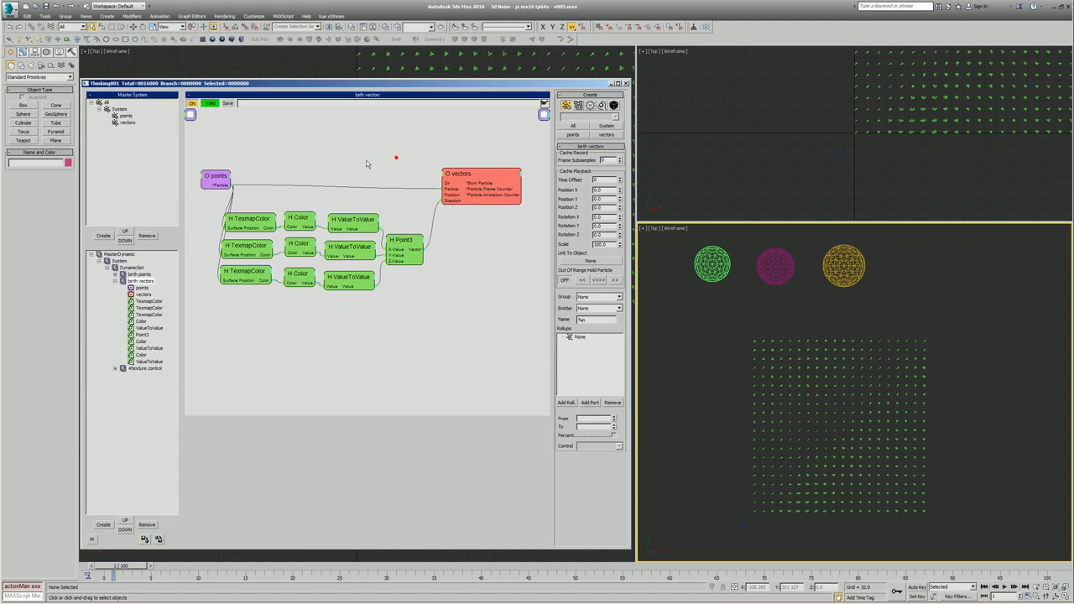
drag(225, 202, 424, 339)
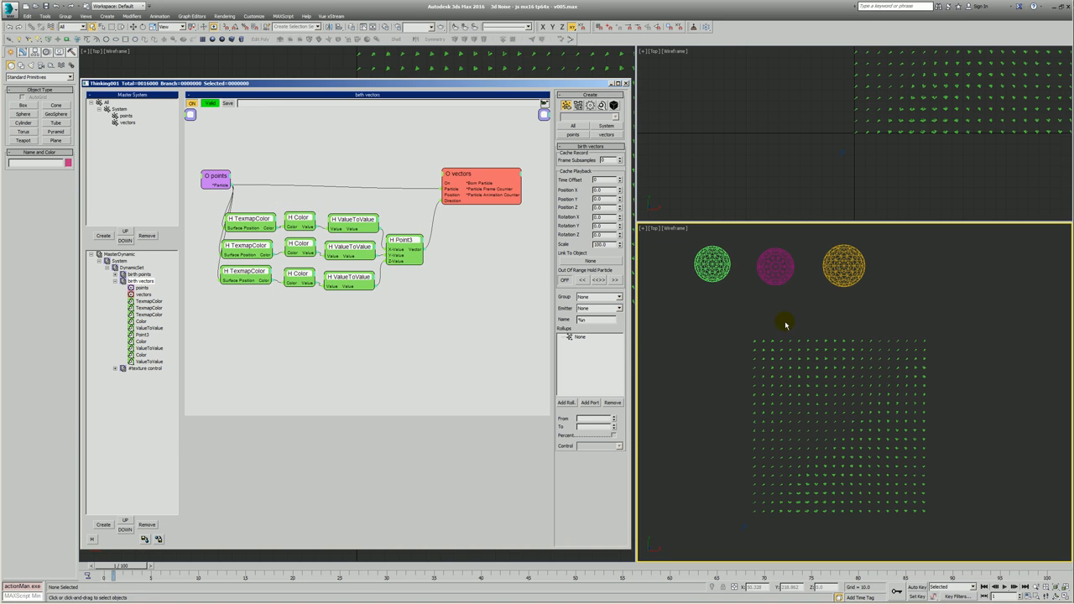
Create a Point helper in the large top viewport and switch that viewport to the front view
ctrl+alt+middle_drag(778, 342, 775, 367)
click(197, 64)
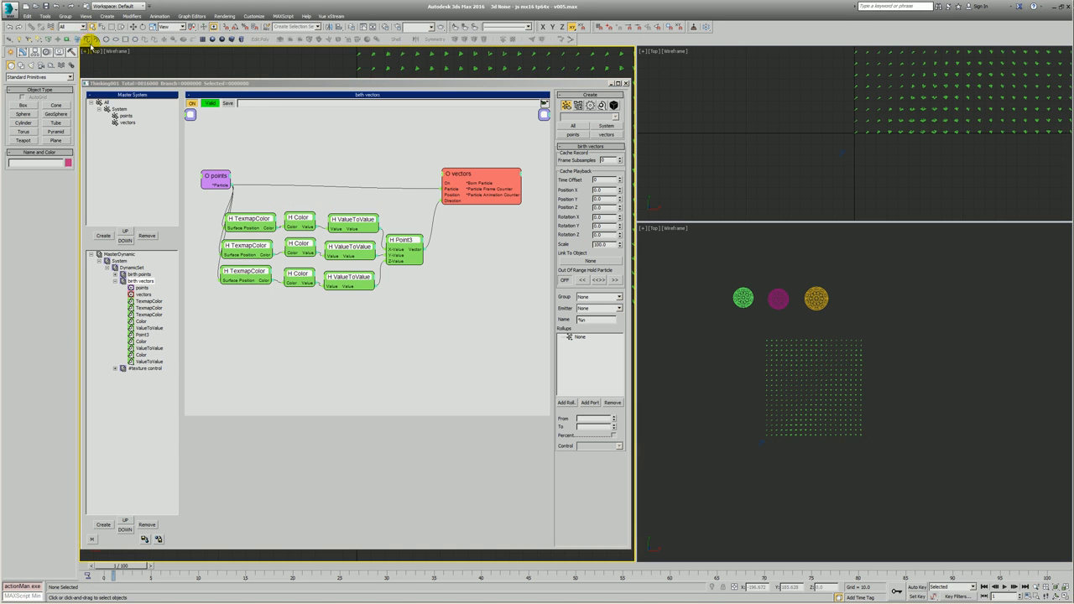
click(58, 40)
click(801, 383)
key(f)
key(z)
ctrl+alt+middle_drag(775, 364, 661, 491)
scroll(745, 320, up, 3)
Position the Point helper just below the particle grid in the front view and deselect it
key(w)
drag(829, 405, 747, 419)
scroll(888, 417, down, 4)
scroll(811, 415, up, 3)
click(777, 450)
click(765, 426)
scroll(788, 412, down, 2)
scroll(786, 412, up, 3)
key(q)
click(750, 425)
scroll(770, 434, down, 2)
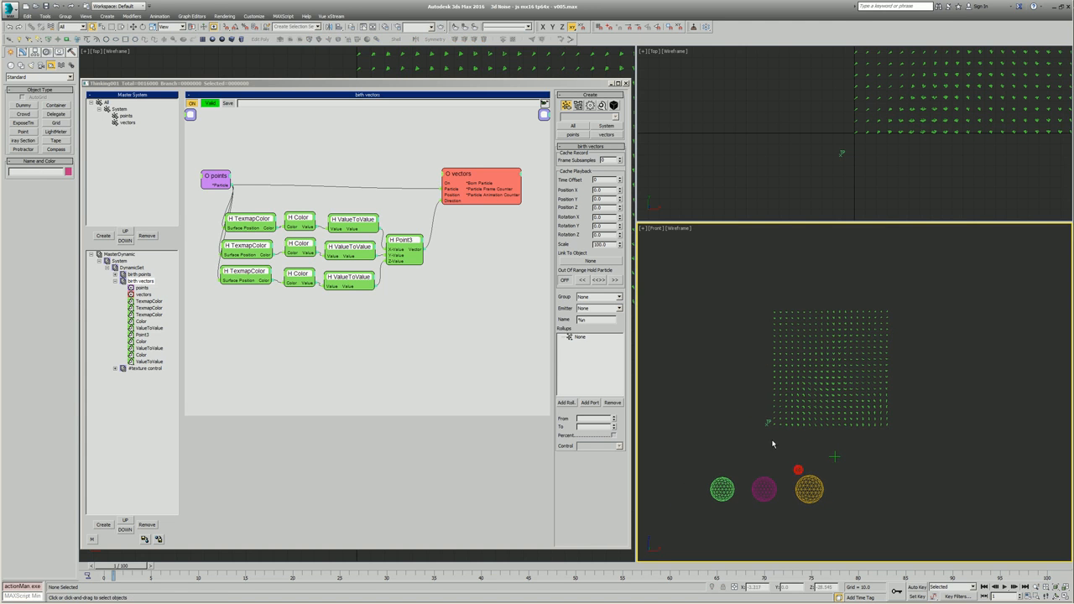
Collapse the birth vectors set, add a new dynamic set under the main DynamicSet and open it
click(115, 281)
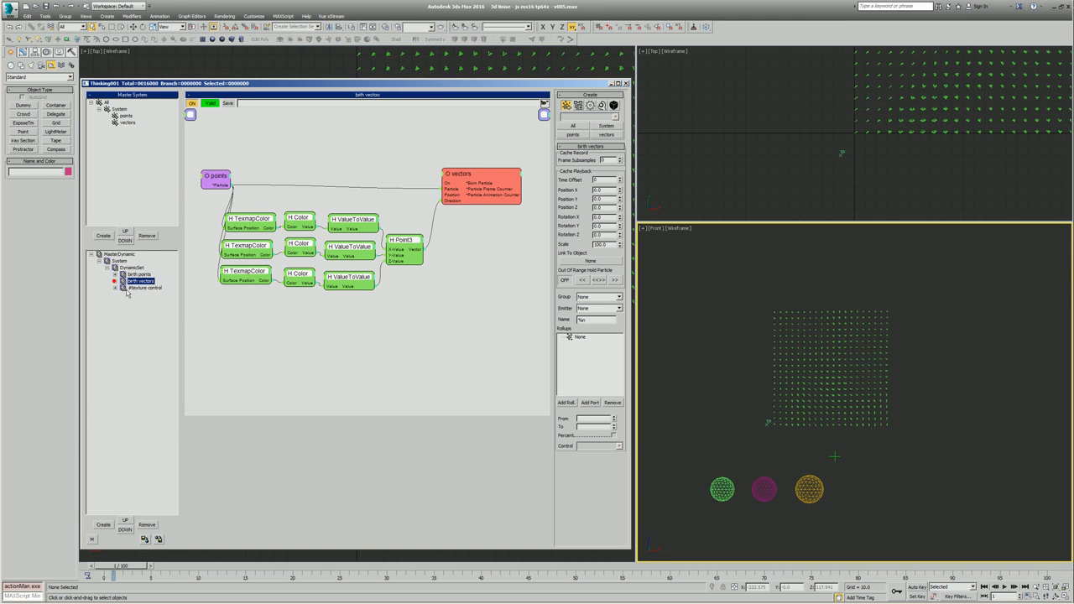
click(130, 288)
click(127, 268)
key(Insert)
click(136, 295)
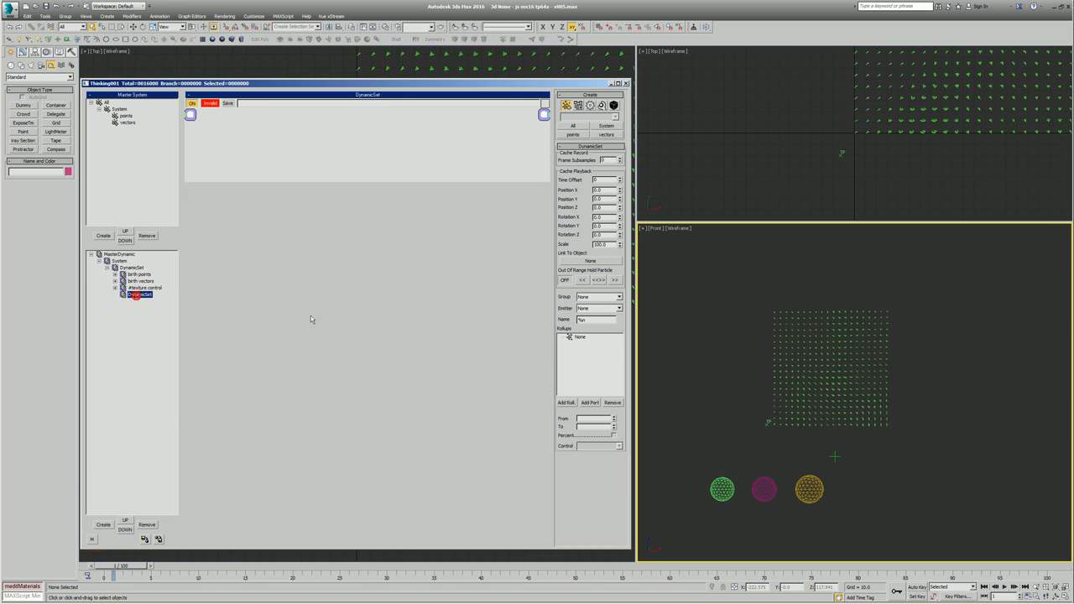
Examine the vectors group's settings and the particle direction pattern in the front view
click(141, 281)
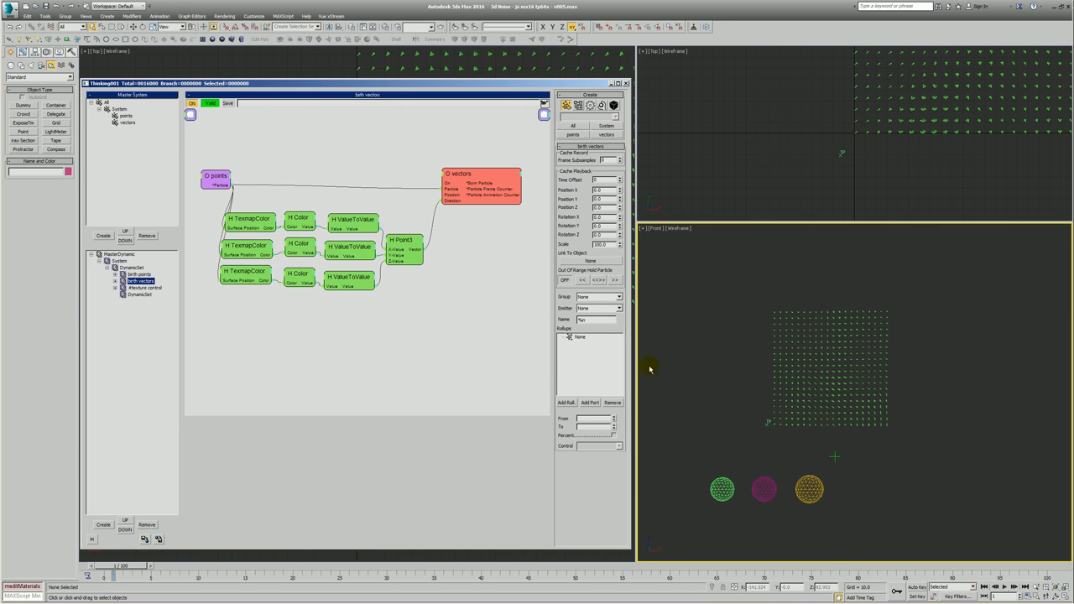
click(124, 124)
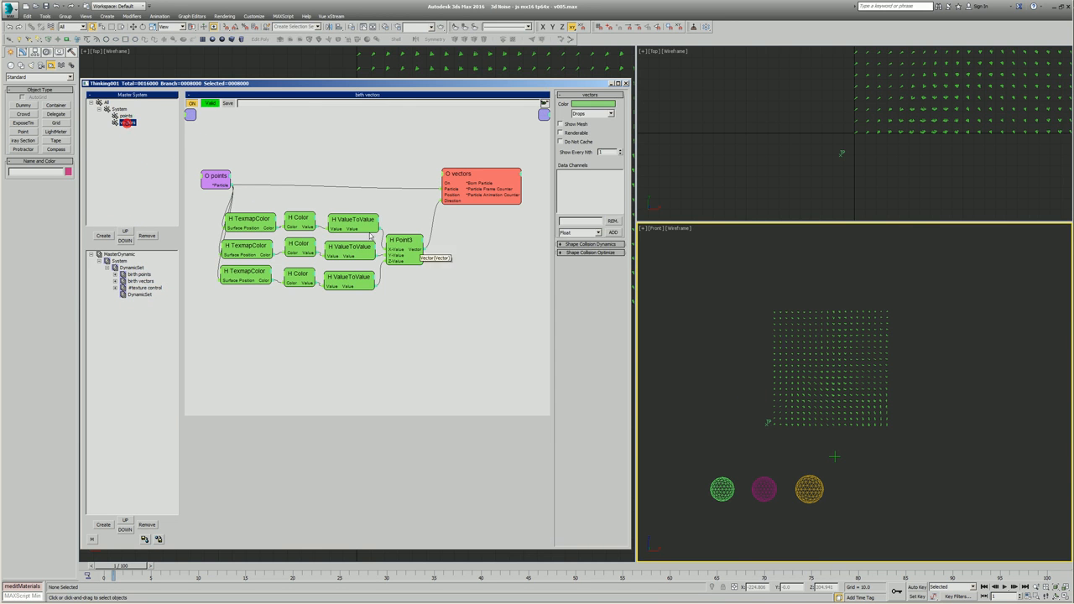
key(alt+z)
drag(821, 388, 832, 358)
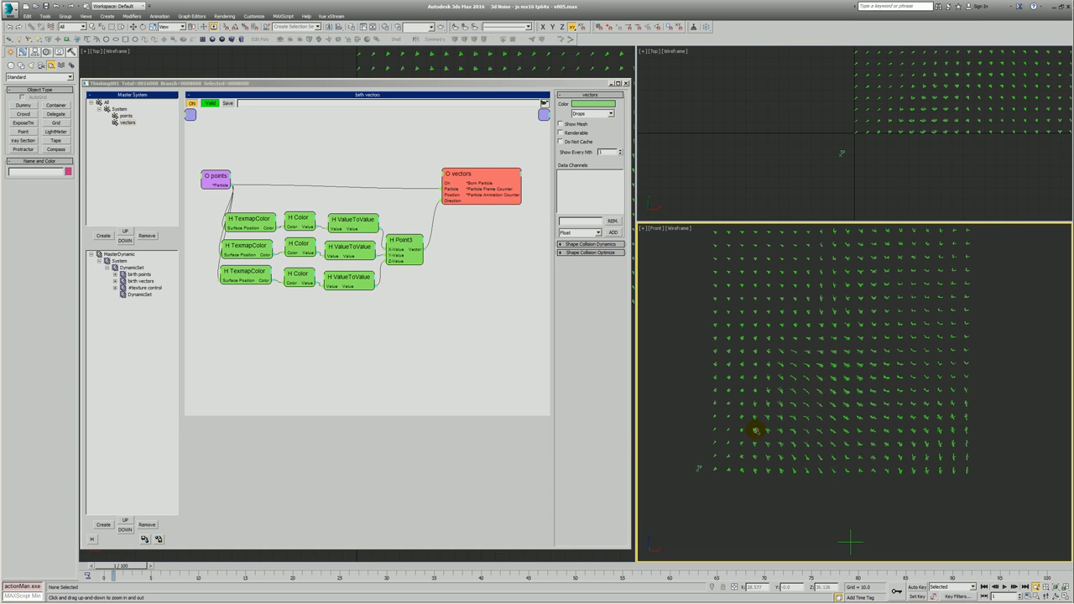
scroll(801, 422, down, 3)
scroll(817, 377, up, 2)
right_click(820, 378)
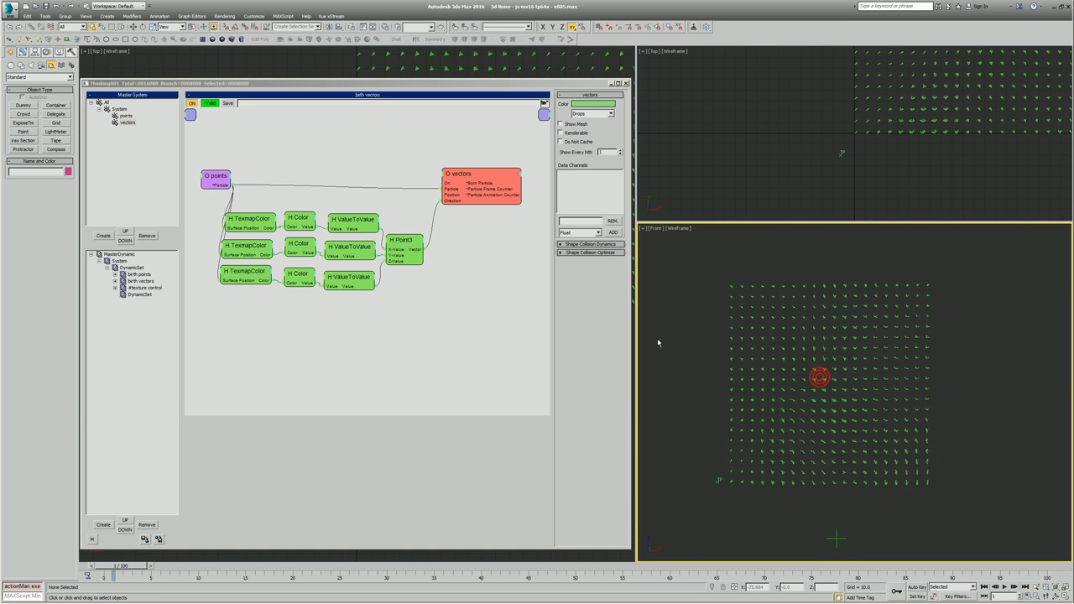
click(137, 294)
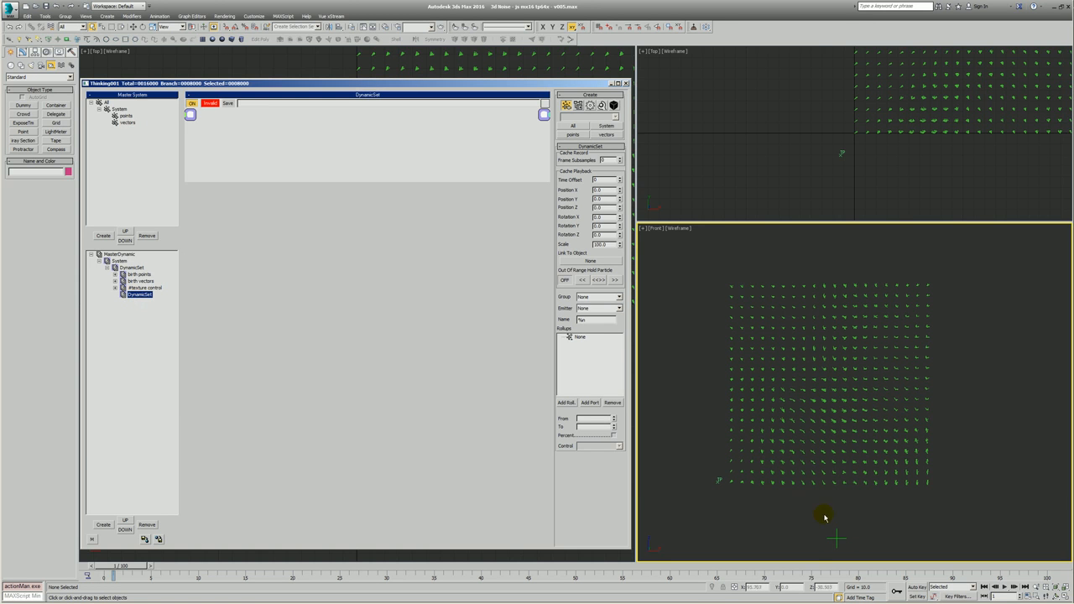
scroll(770, 442, down, 2)
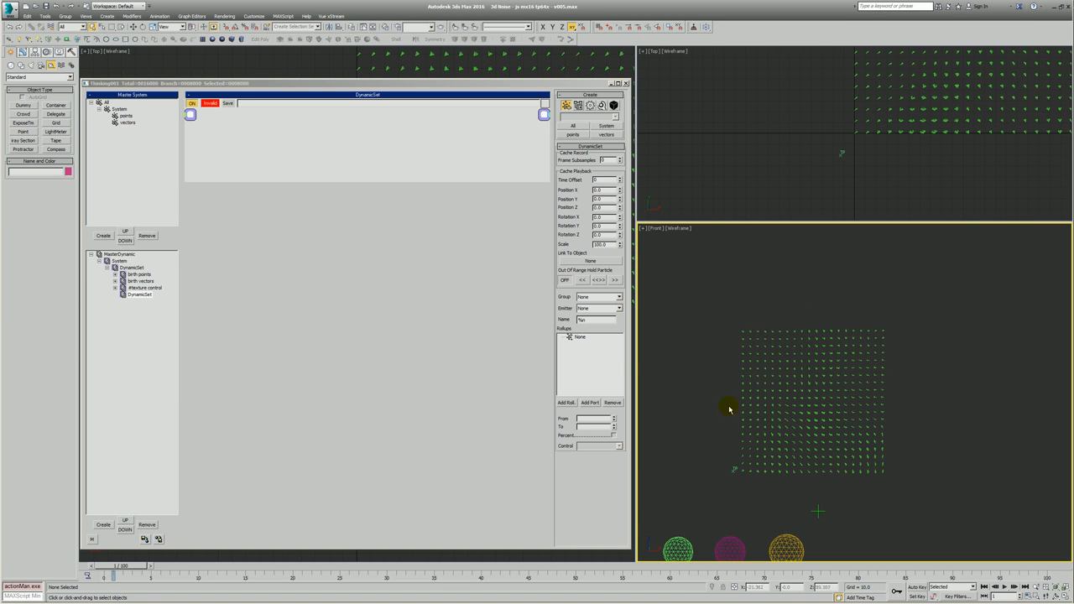
scroll(753, 389, down, 1)
Review how the TexmapColor, Color, ValueToValue and Point3 helpers feed the vectors operator in the birth vectors set
click(138, 287)
click(136, 281)
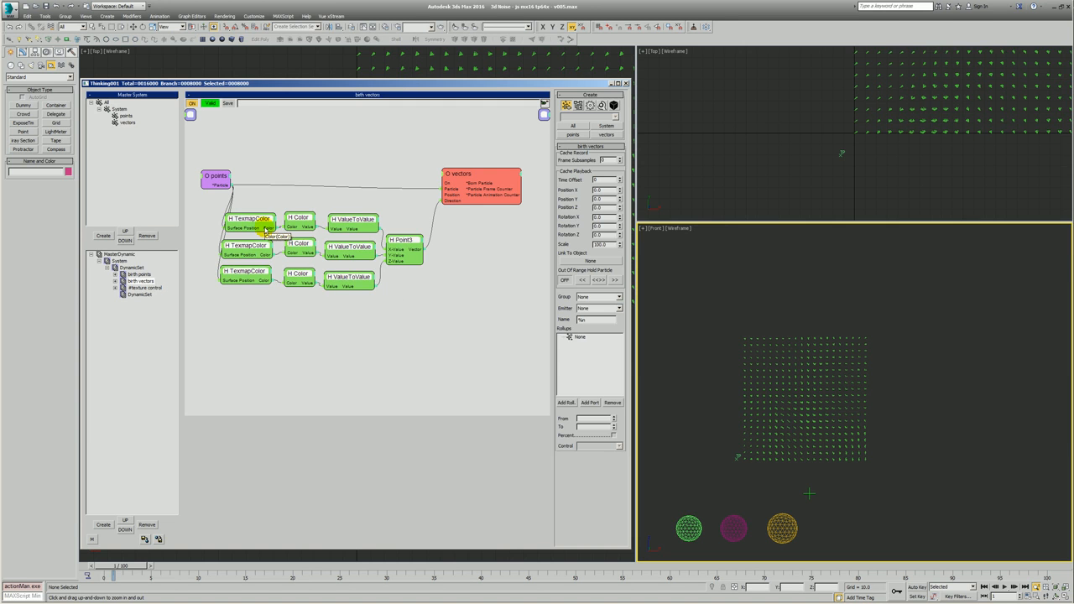
click(256, 220)
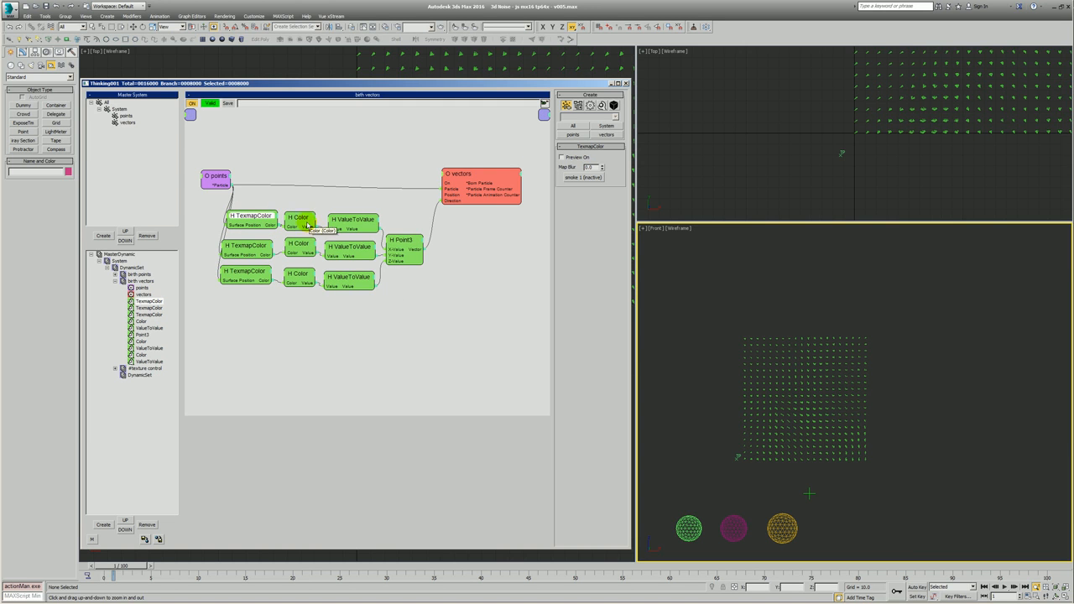
click(412, 284)
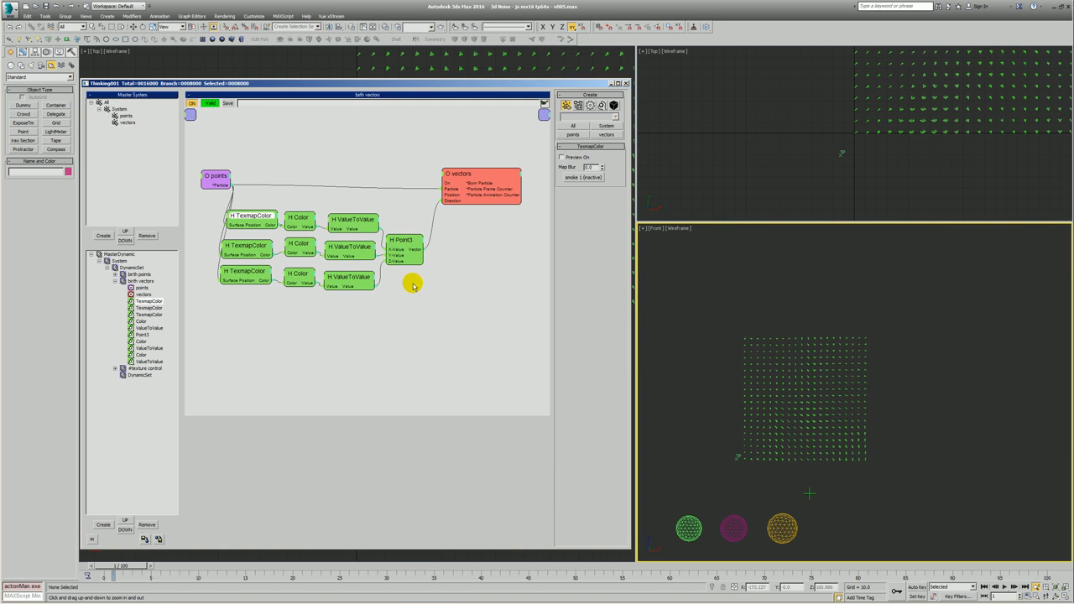
drag(218, 309, 406, 206)
right_click(364, 139)
click(355, 199)
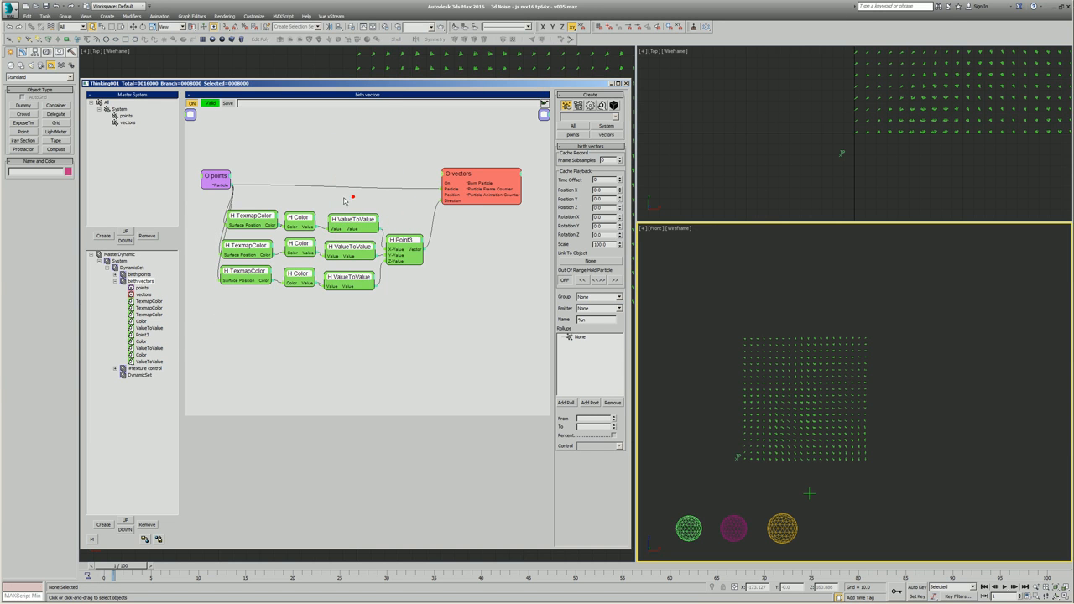
Switch off the birth vectors set and switch on Edit on the fly for the MasterDynamic
click(139, 281)
click(115, 281)
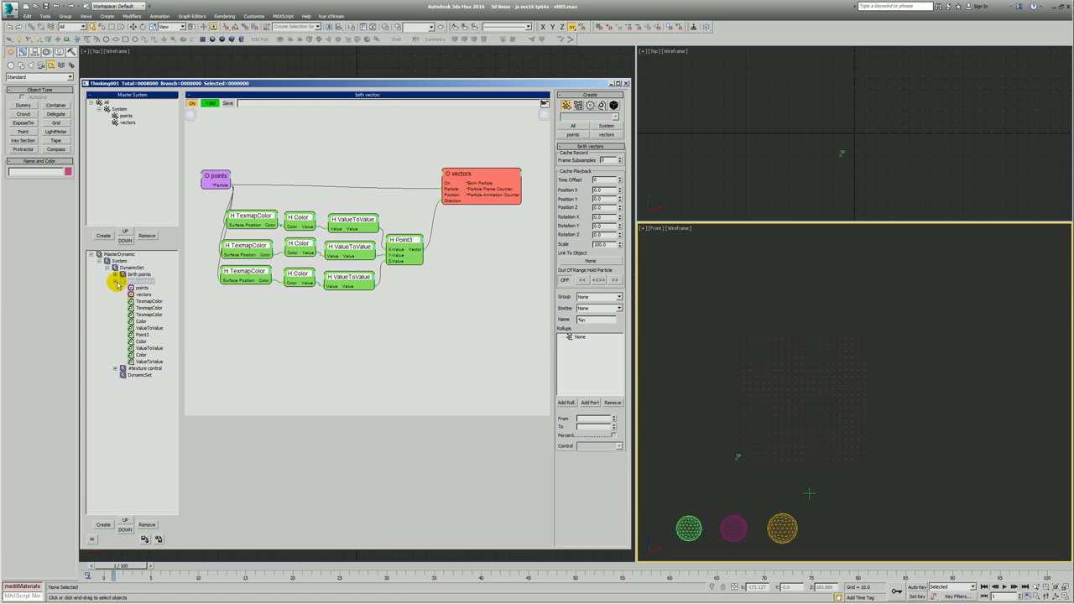
click(138, 295)
click(132, 255)
click(604, 108)
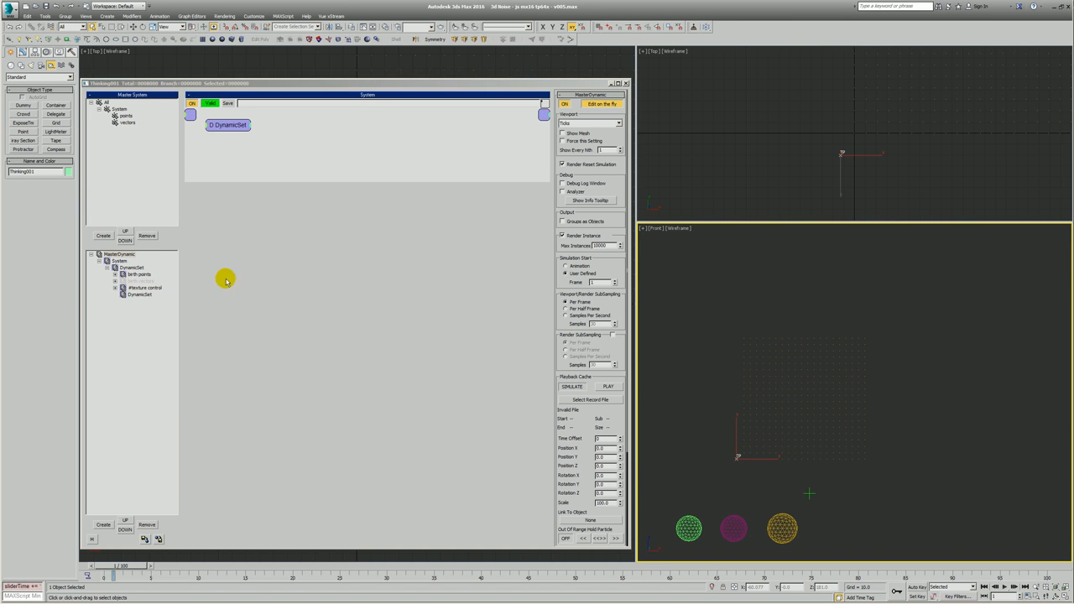
Add two nested dynamic sets inside the new DynamicSet and open the first one
click(142, 293)
click(140, 294)
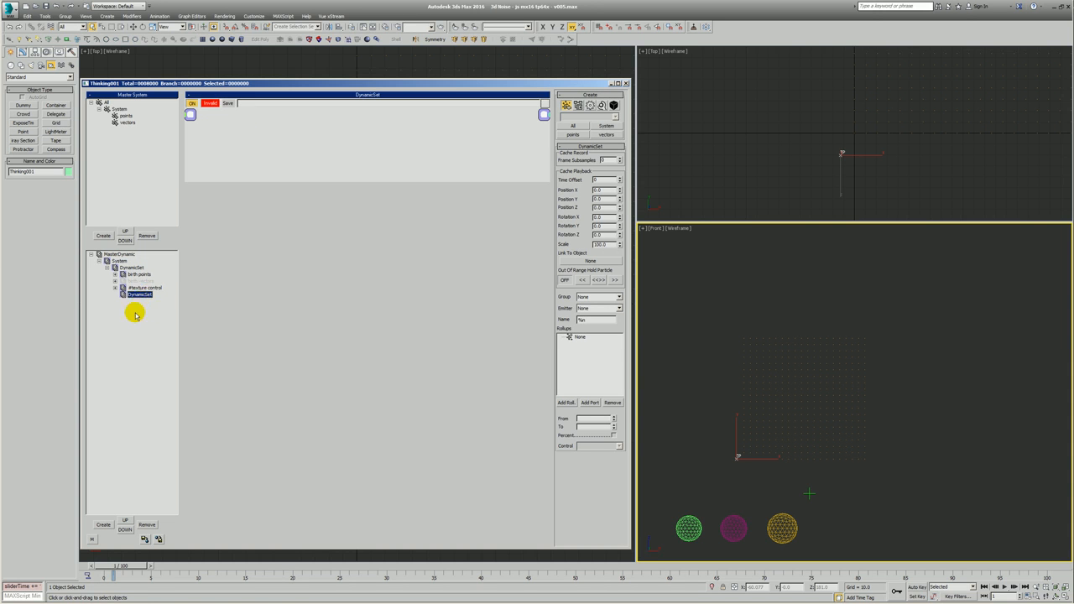
key(Insert)
key(Insert)
click(147, 301)
Create a particle group directly under All and name it tester
right_click(240, 128)
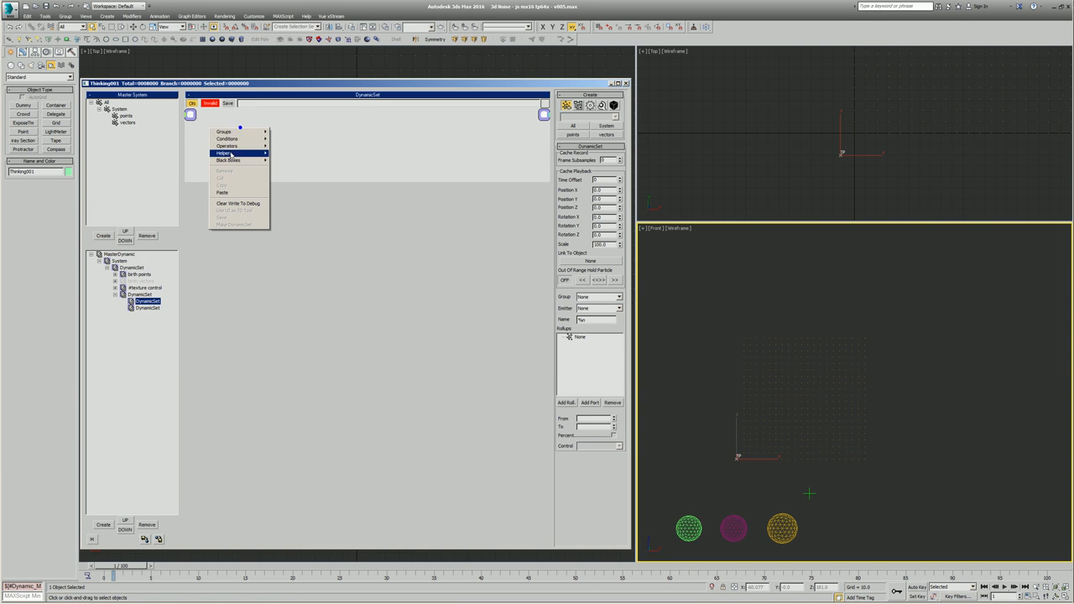
click(112, 199)
click(103, 236)
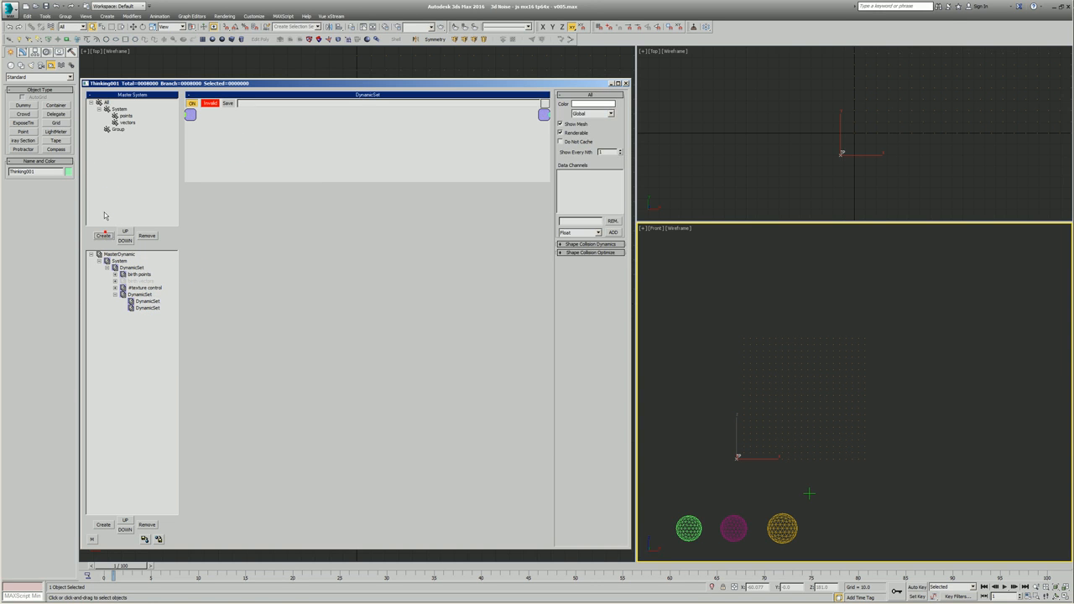
text(tester)
key(Return)
Give the tester group a magenta colour and change its viewport display type from Global
click(593, 104)
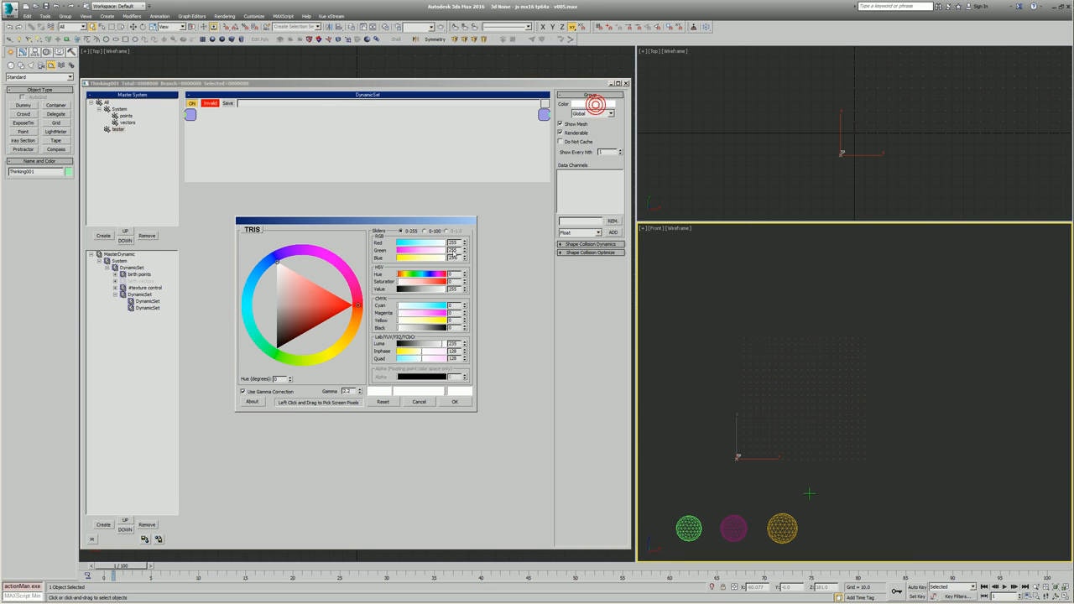
click(330, 259)
click(311, 313)
click(455, 402)
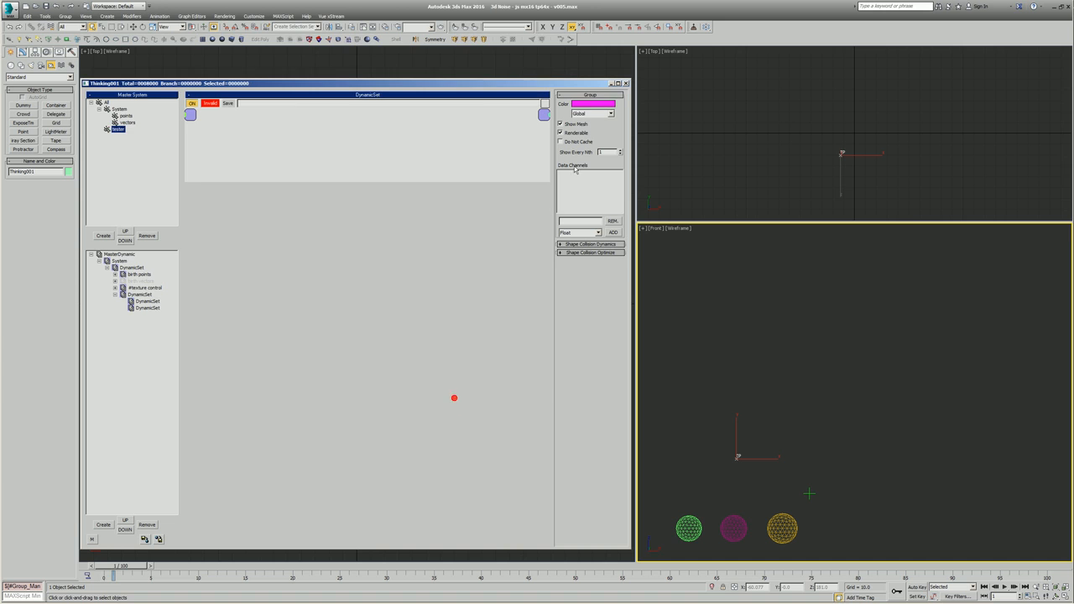
click(591, 113)
click(585, 139)
Add a Node helper to the first nested dynamic set and pick Point001 as its node
click(147, 300)
right_click(293, 111)
mouse_move(292, 142)
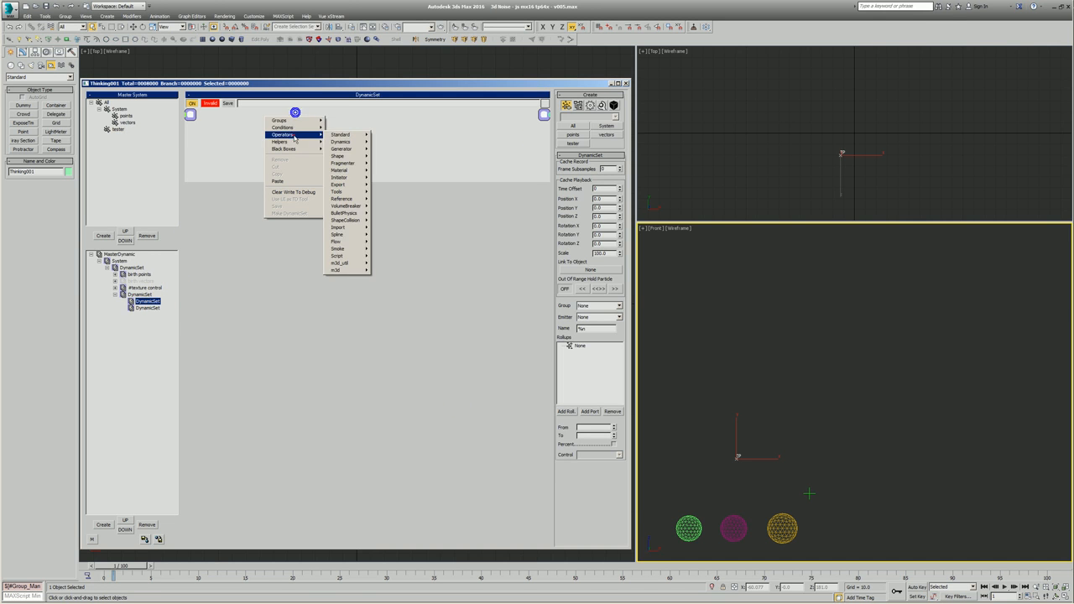
mouse_move(336, 142)
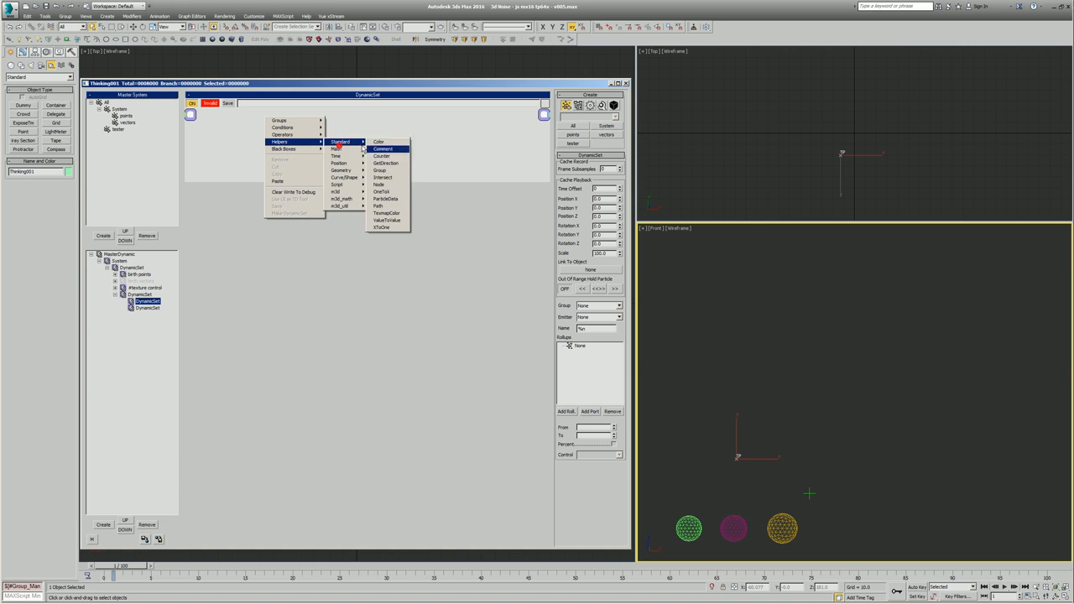
click(388, 179)
drag(322, 123, 289, 134)
click(595, 169)
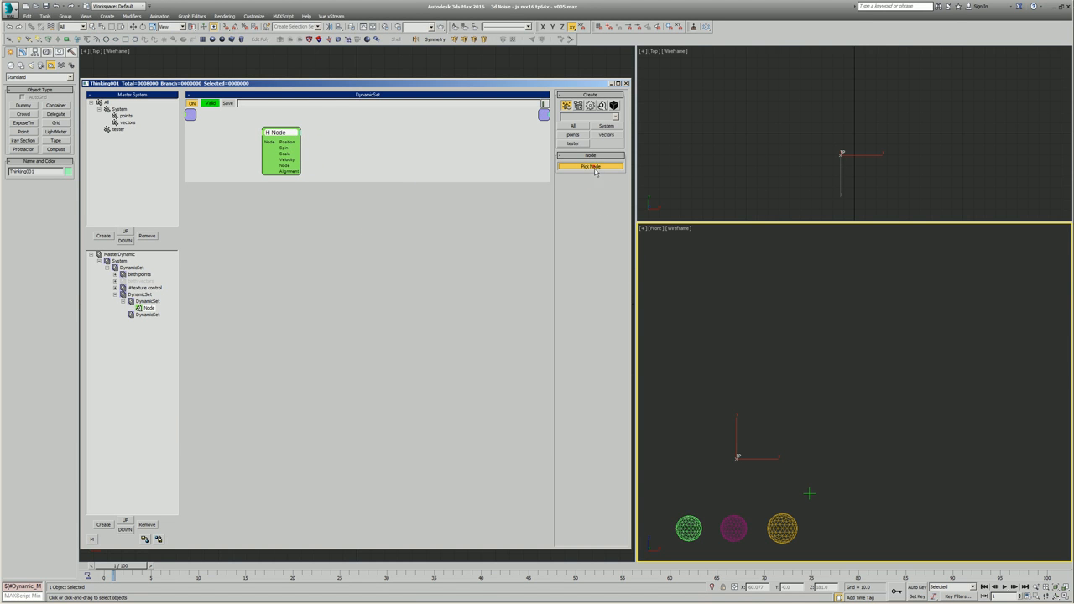
click(808, 497)
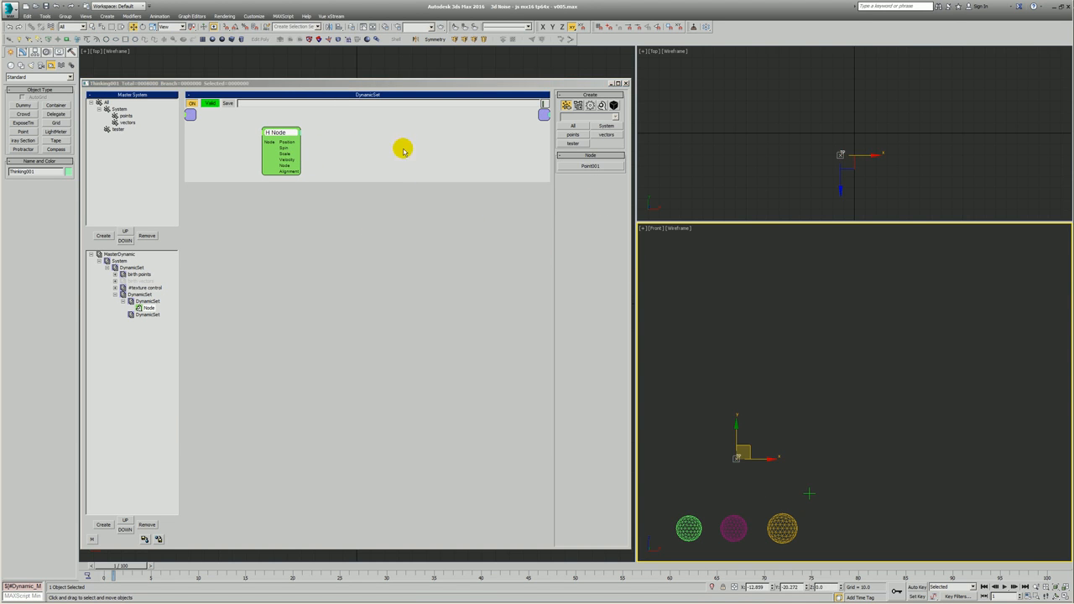
Add a PositionBorn generator operator beside the Node helper
right_click(316, 134)
mouse_move(353, 156)
mouse_move(391, 165)
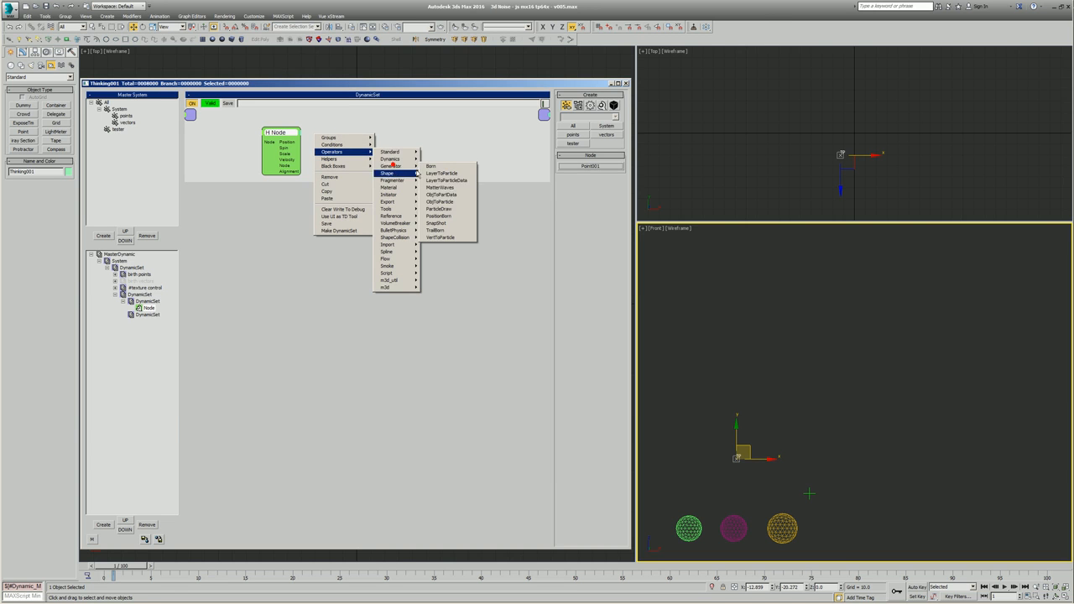
click(442, 217)
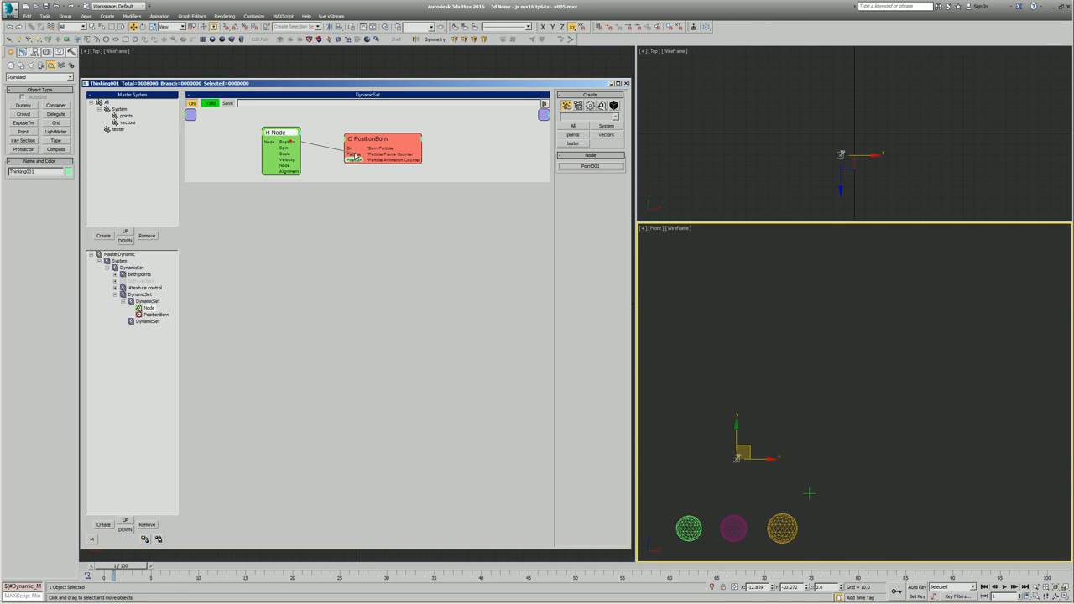
Feed the Node's Position into PositionBorn and emit 25 particles per second into tester, with life span 999, speed 100 and direction variation 10
click(588, 166)
click(587, 164)
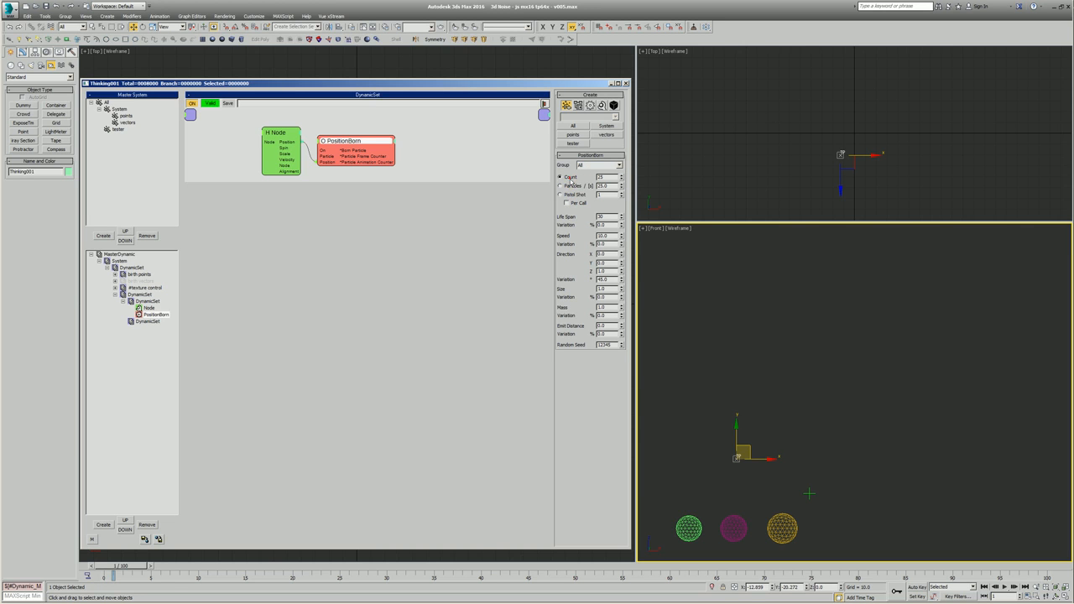
click(605, 225)
drag(403, 154, 412, 149)
click(596, 165)
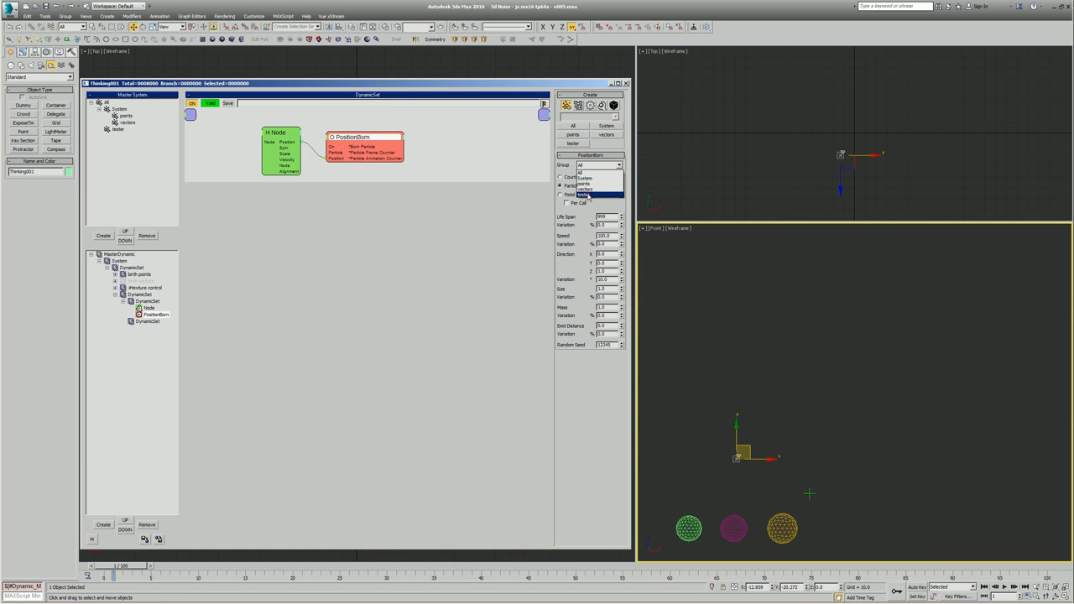
click(589, 195)
drag(372, 180, 374, 187)
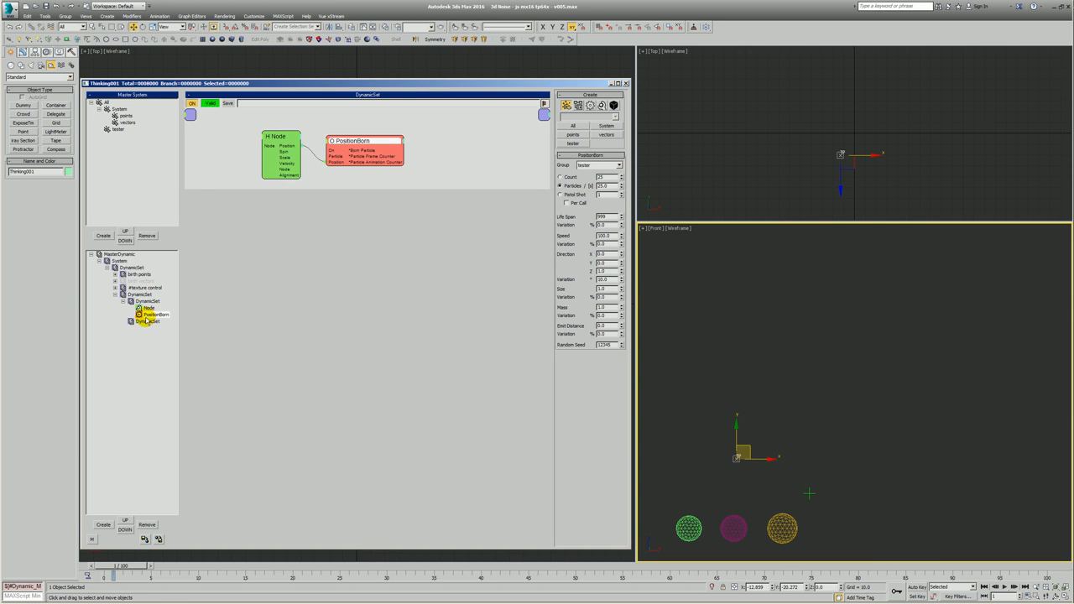
Add a tester group node to the second nested dynamic set
drag(279, 153, 283, 152)
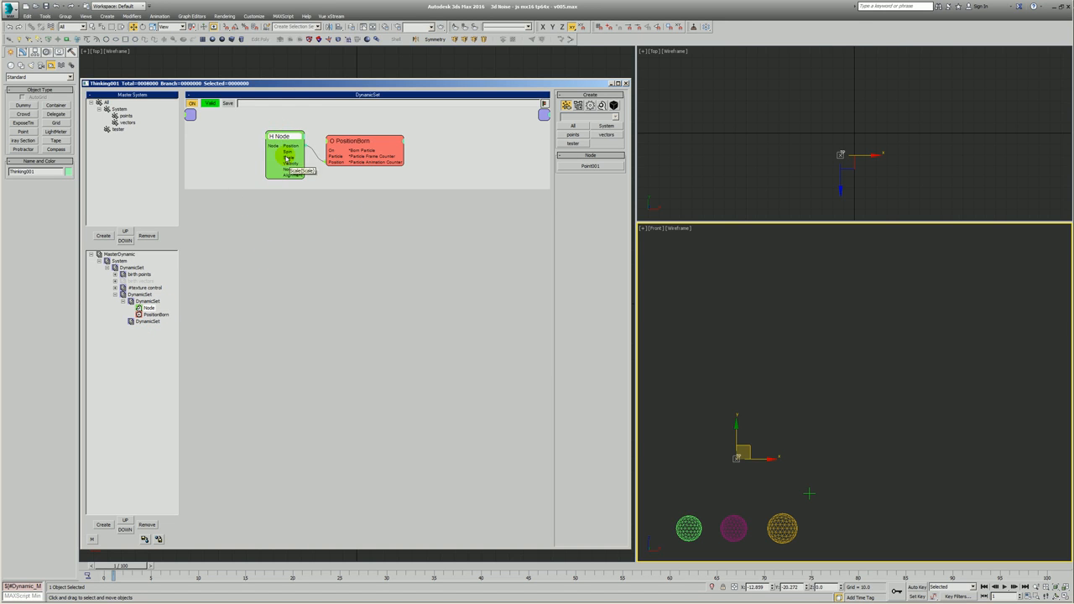
click(144, 322)
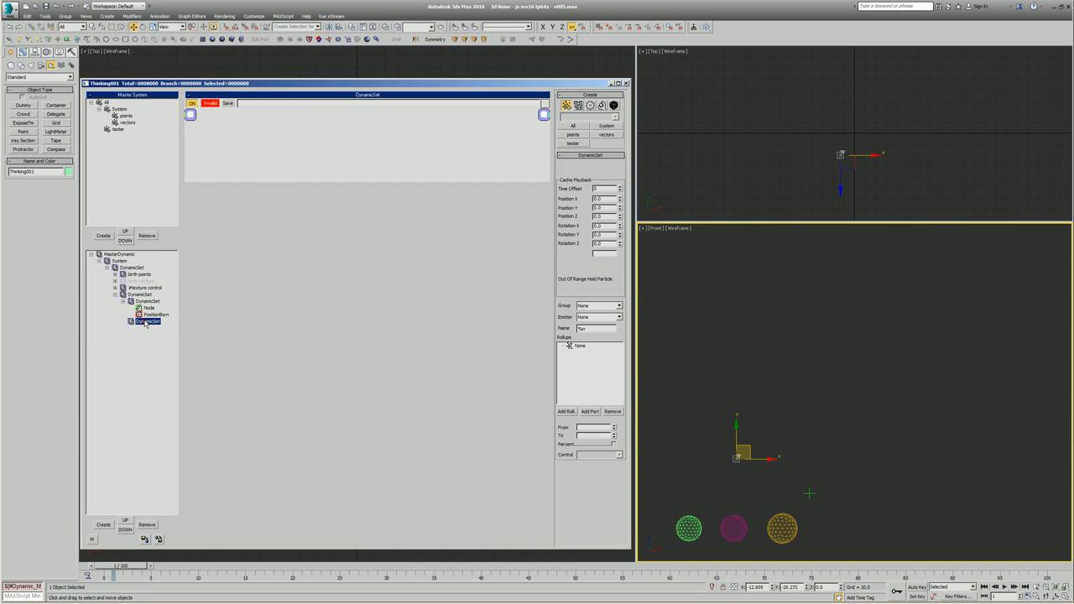
click(262, 181)
right_click(229, 151)
mouse_move(223, 155)
click(276, 184)
right_click(275, 186)
Paste the copied network of TexmapColor, Color, ValueToValue and Point3 helpers into the tester's dynamic set and select it
right_click(240, 199)
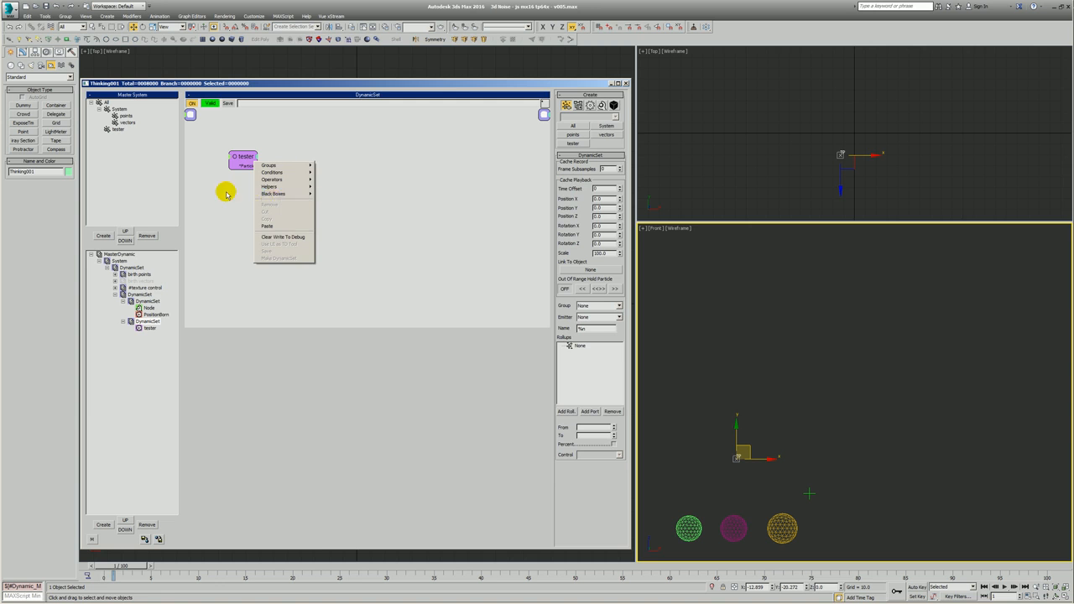
click(238, 252)
drag(243, 162, 470, 292)
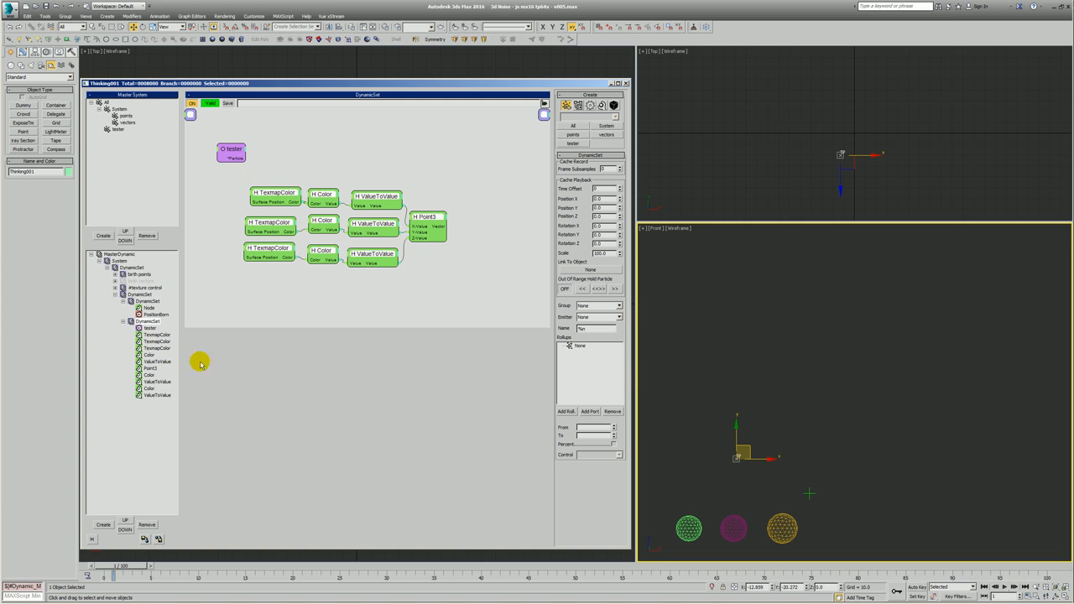
Create a dynamic set inside the tester's set and move the pasted texture network into it by cutting and pasting
click(104, 524)
right_click(301, 291)
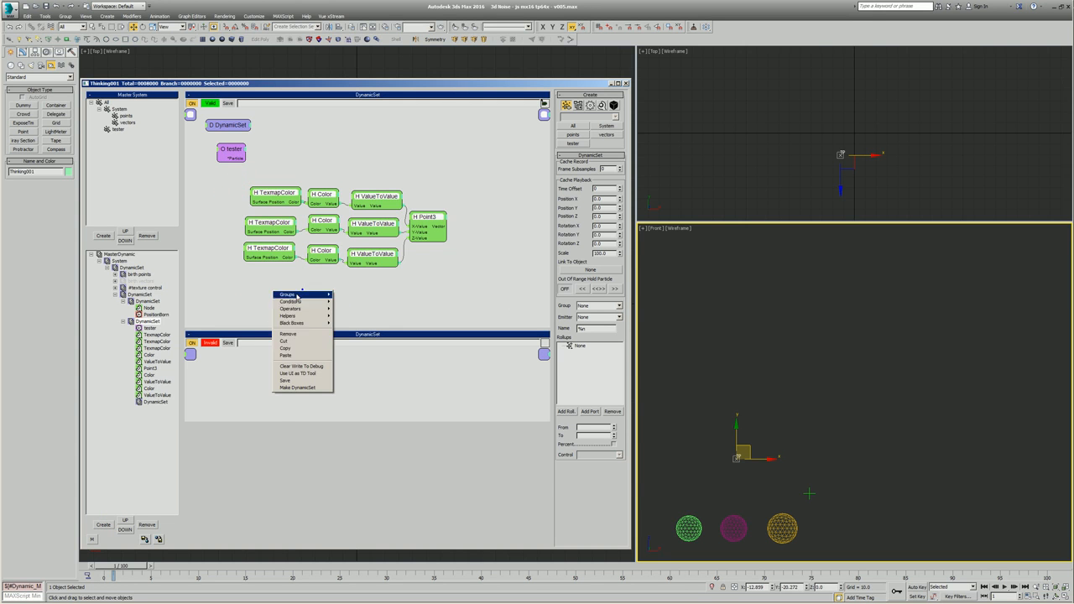
click(302, 341)
click(268, 422)
right_click(262, 400)
click(251, 464)
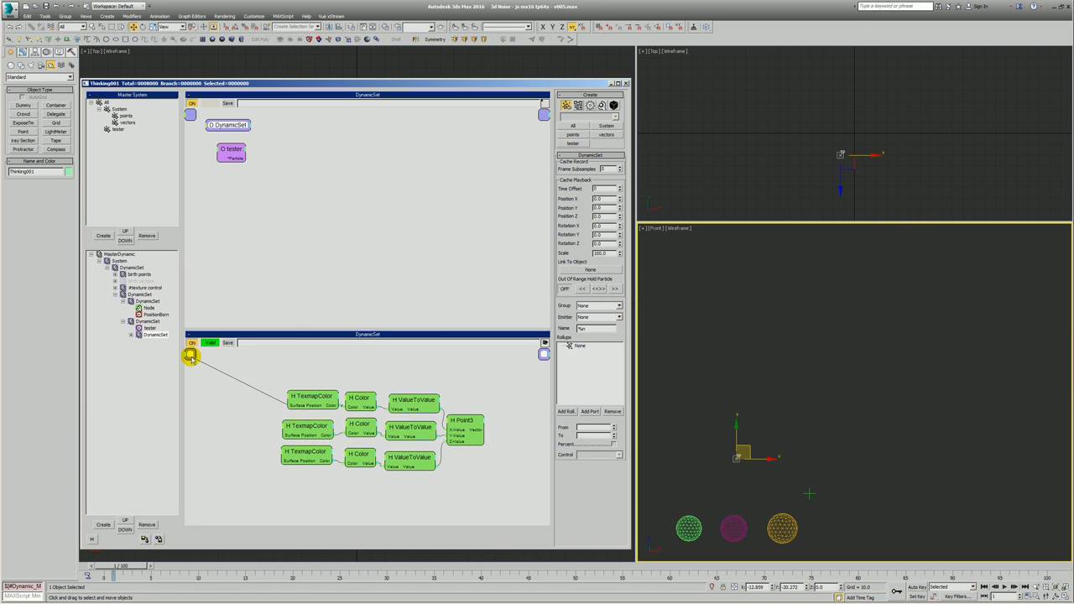
Expose the TexmapColor Surface Position inputs and the Point3 Vector output as ports of the nested dynamic set
drag(194, 362, 191, 355)
drag(287, 435, 193, 357)
drag(286, 463, 201, 367)
drag(476, 430, 541, 355)
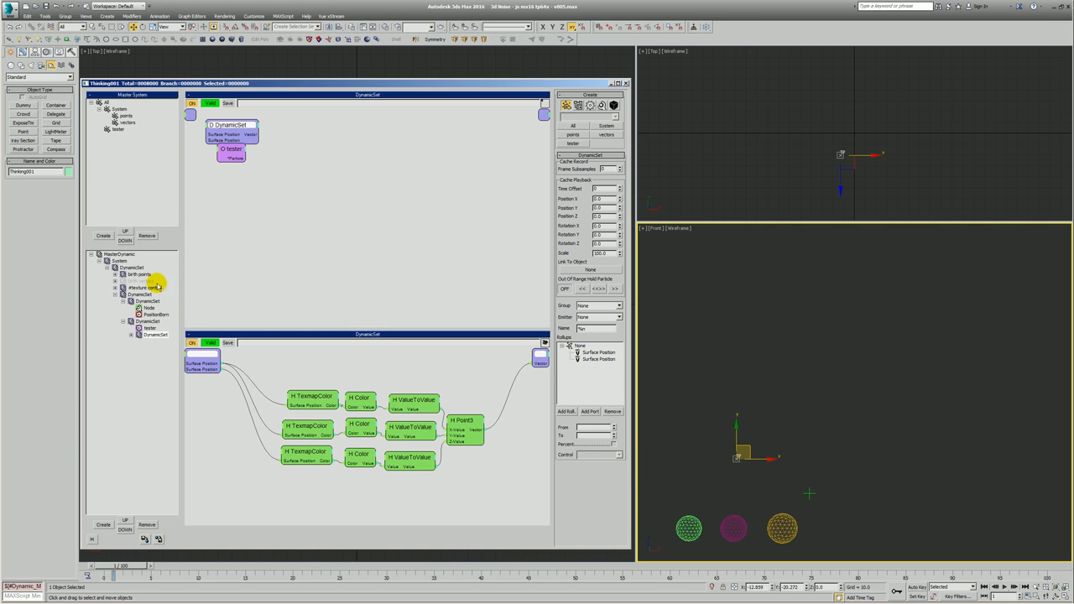
Remove the duplicate Surface Position port and drive all three TexmapColor helpers from the single remaining one
click(150, 329)
click(264, 237)
drag(234, 150, 248, 200)
drag(236, 123, 367, 236)
click(325, 221)
right_click(214, 370)
click(213, 387)
drag(212, 365, 286, 461)
Connect the tester node's particle output to the nested set's Surface Position and place the two nodes side by side
drag(253, 220, 244, 211)
drag(347, 240, 300, 212)
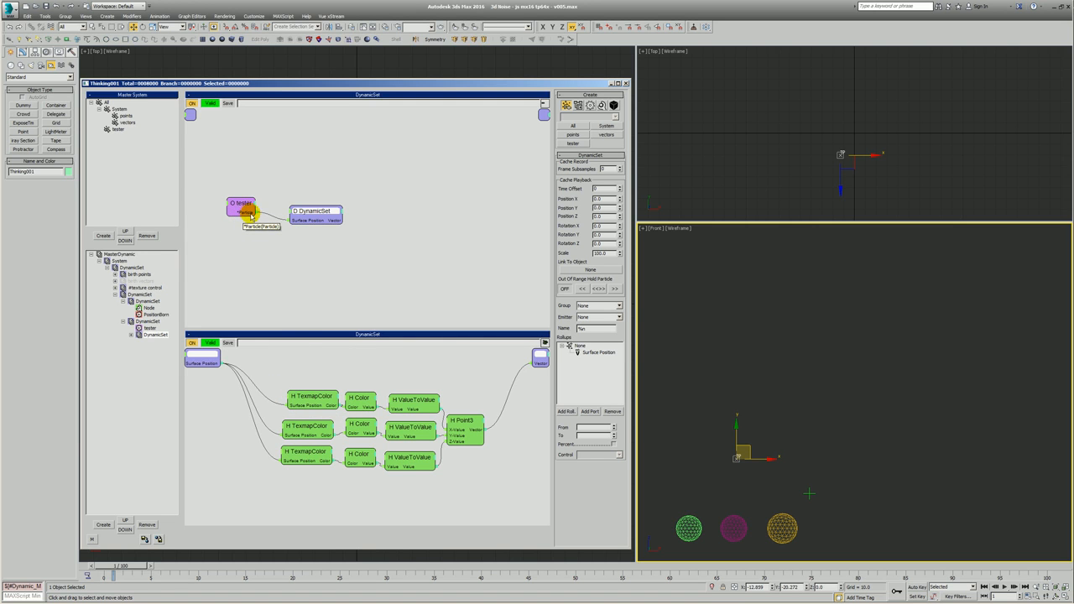
drag(317, 211, 283, 176)
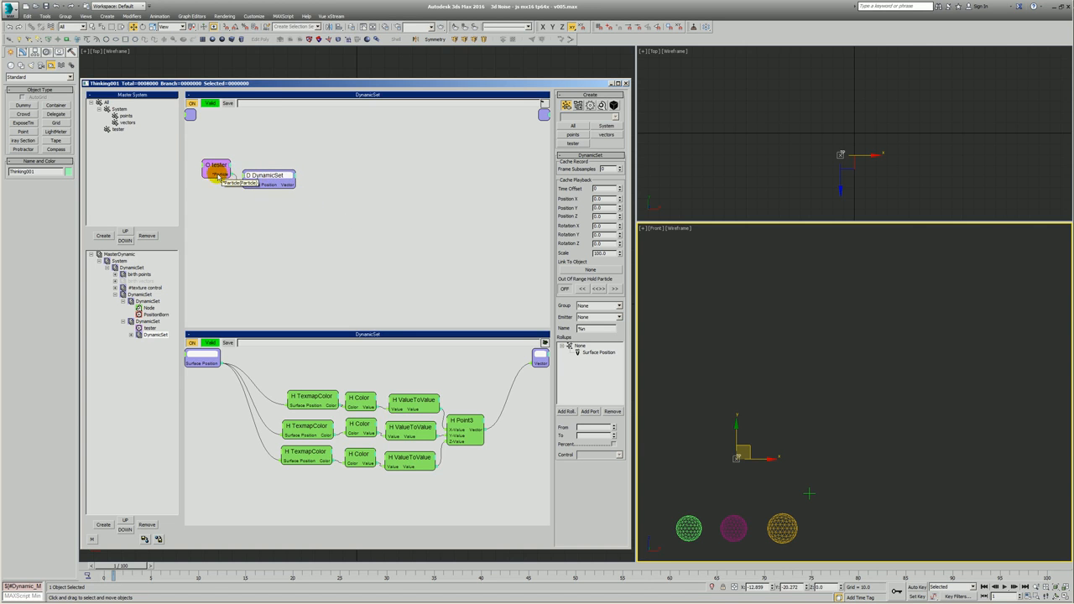
drag(271, 178, 269, 177)
click(352, 171)
right_click(330, 169)
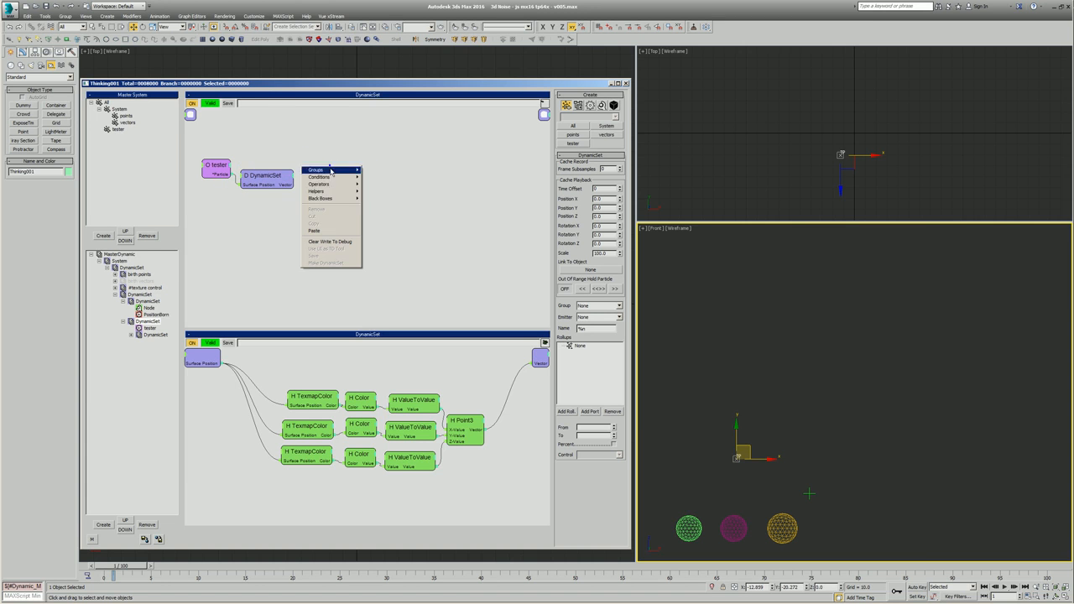
mouse_move(356, 198)
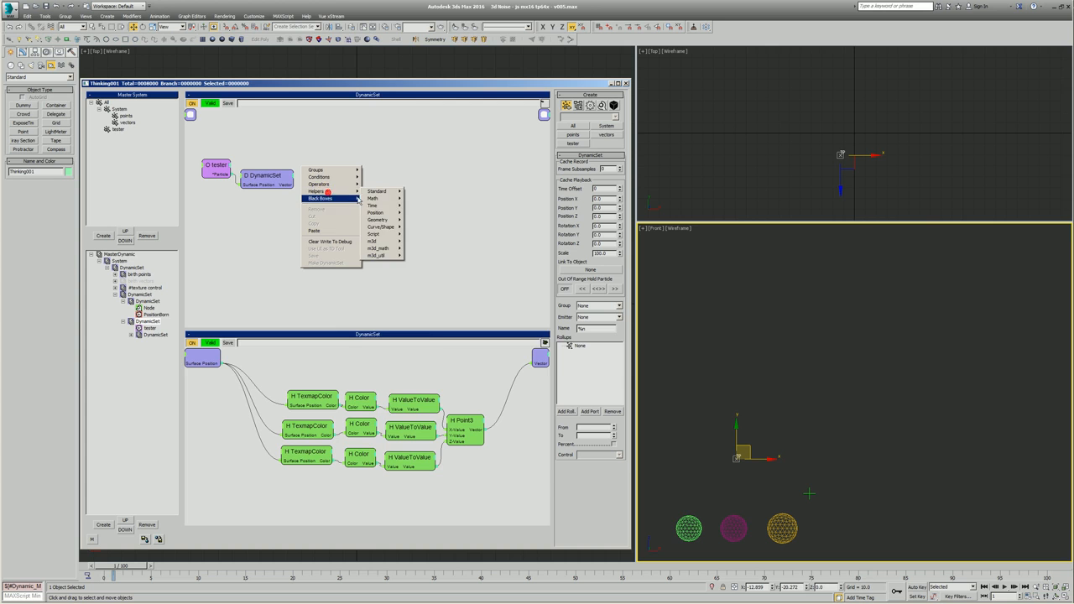
click(421, 167)
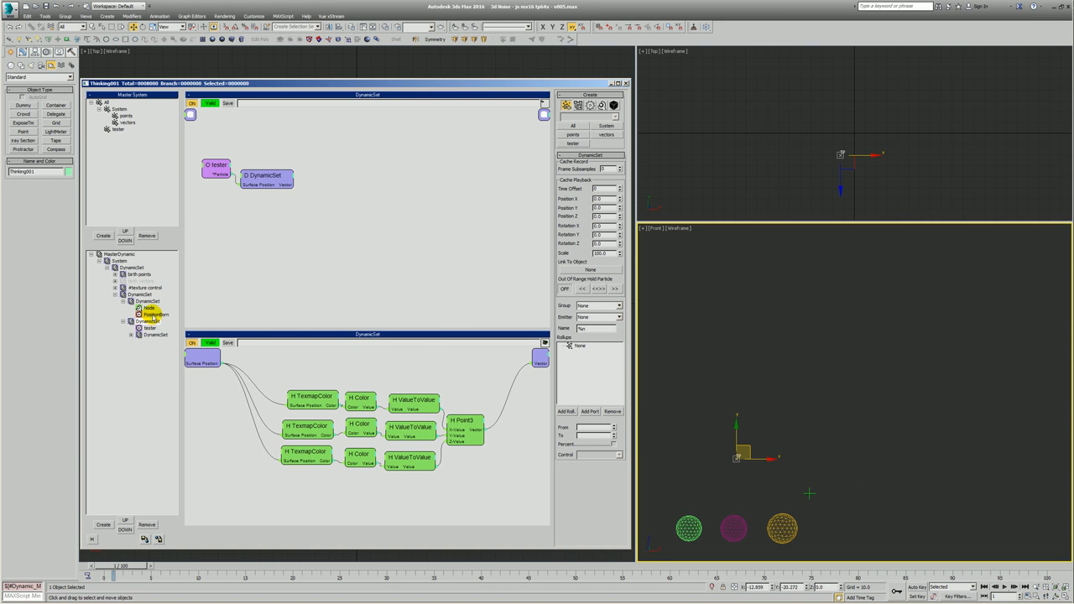
drag(258, 176, 266, 182)
Go to frame 2 and move the Point001 helper to just beneath the middle of the particle grid in the Front view
click(124, 568)
mouse_move(125, 568)
mouse_down()
mouse_move(657, 569)
mouse_move(130, 568)
mouse_up()
click(825, 505)
click(811, 493)
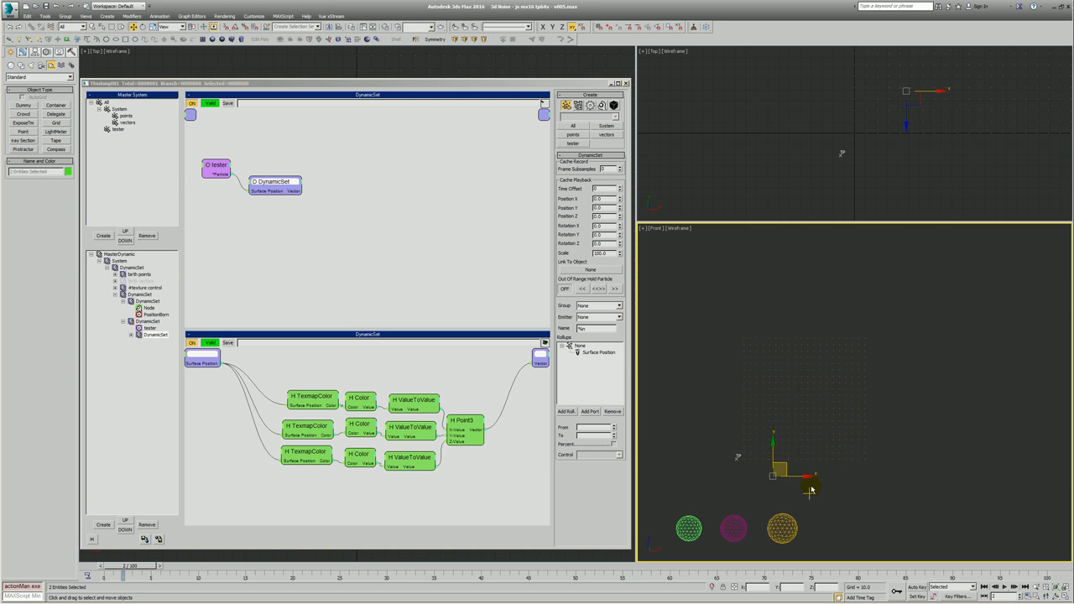
key(w)
drag(811, 493, 802, 476)
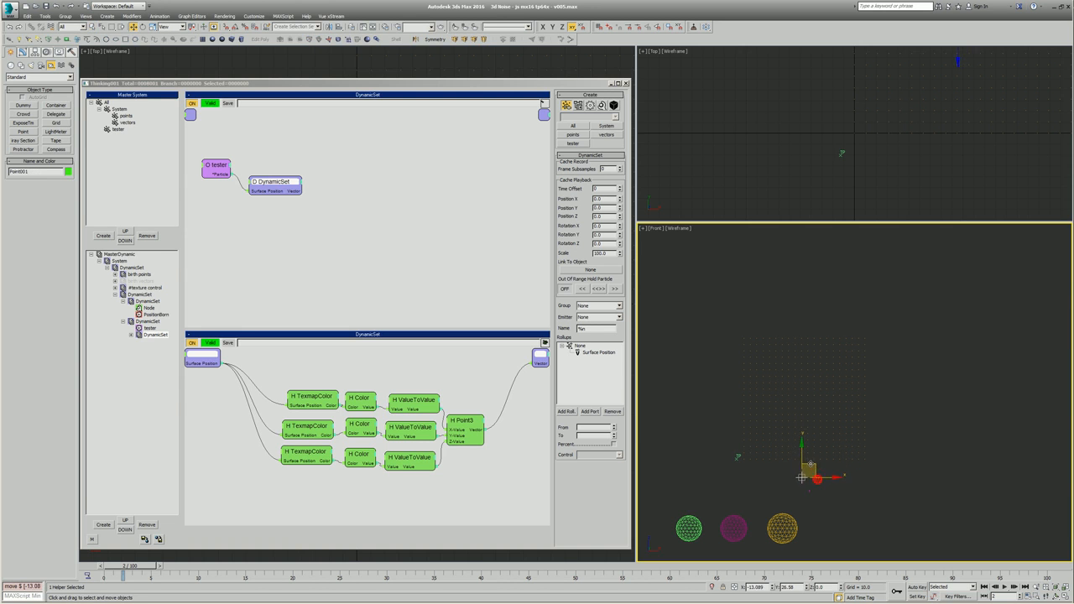
Create a dynamic set under the main DynamicSet and nest the birth points and birth vectors sets inside it
click(134, 276)
click(146, 292)
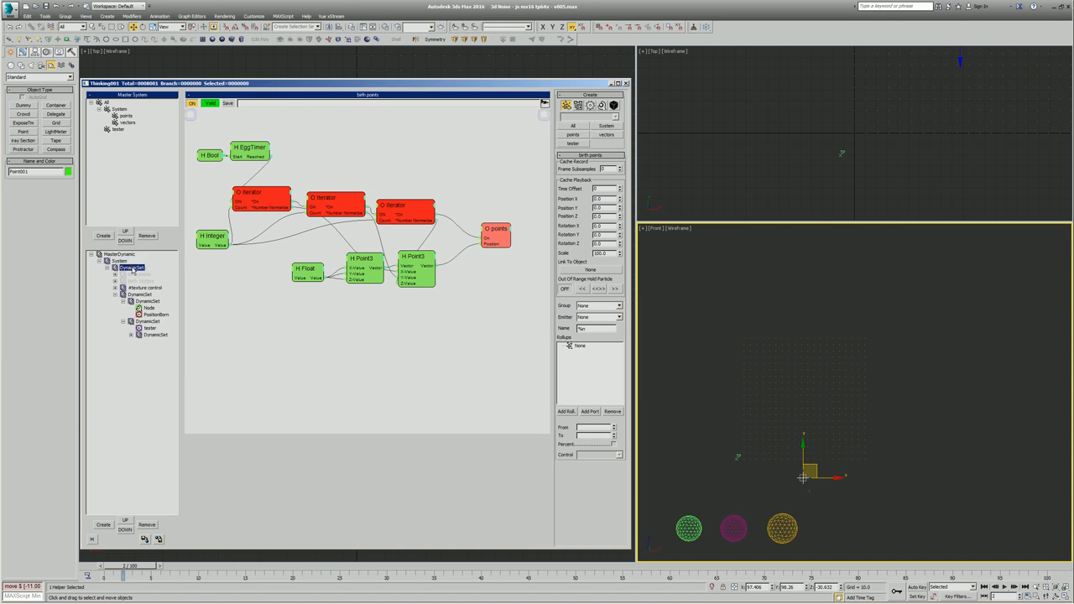
click(131, 269)
click(104, 523)
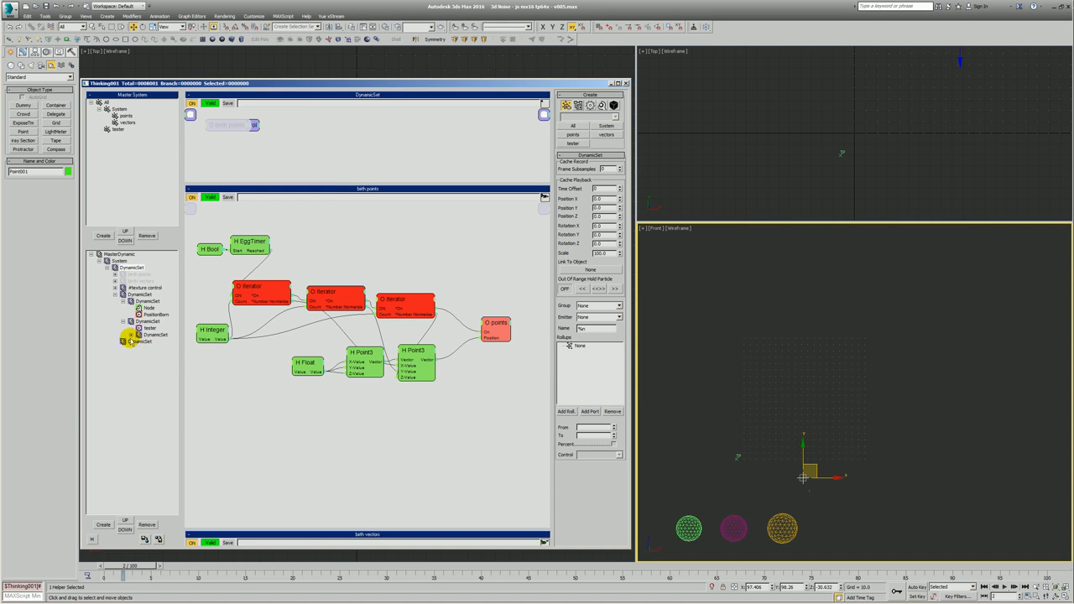
drag(133, 271, 124, 276)
click(135, 284)
Name the new parent set #show grid, switch it off as a whole and re-enable the two sets inside it
click(139, 274)
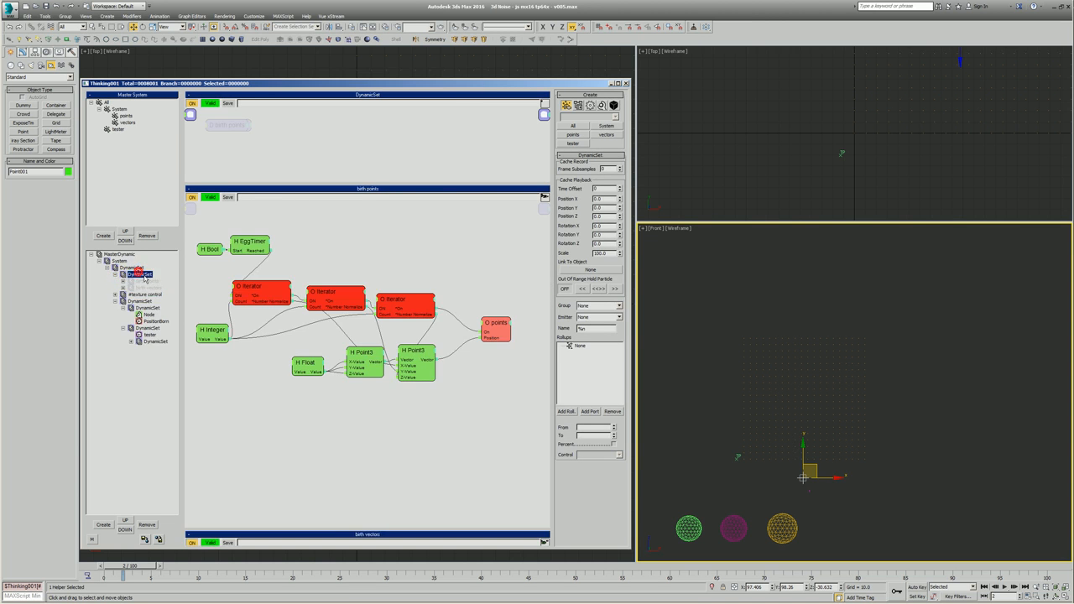
right_click(142, 282)
right_click(144, 289)
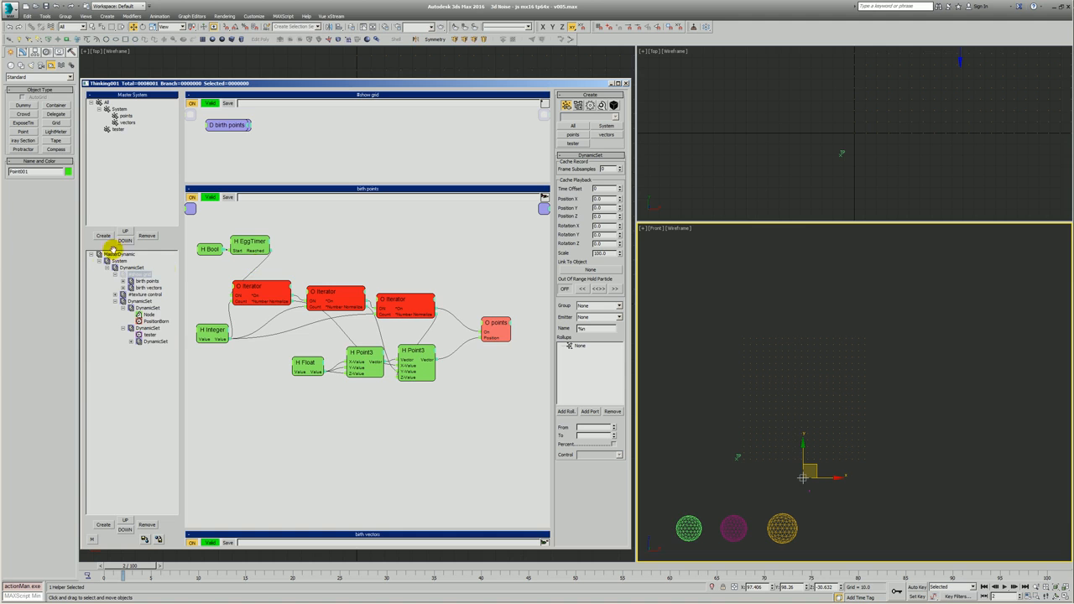
click(115, 274)
Rename the dynamic set holding the Node and PositionBorn nodes to birth tester
click(148, 295)
click(124, 294)
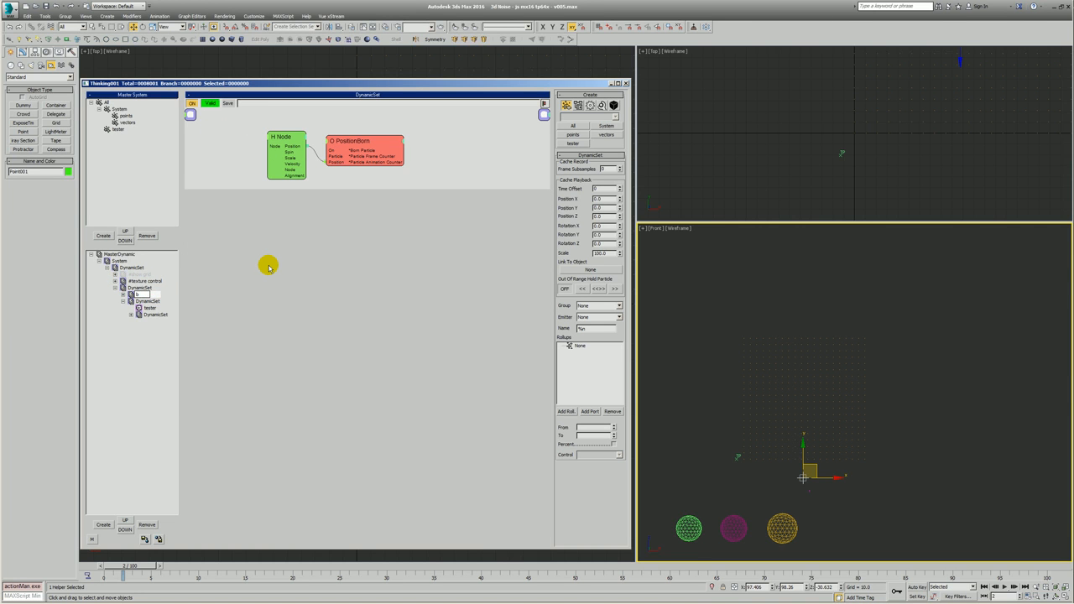
click(145, 316)
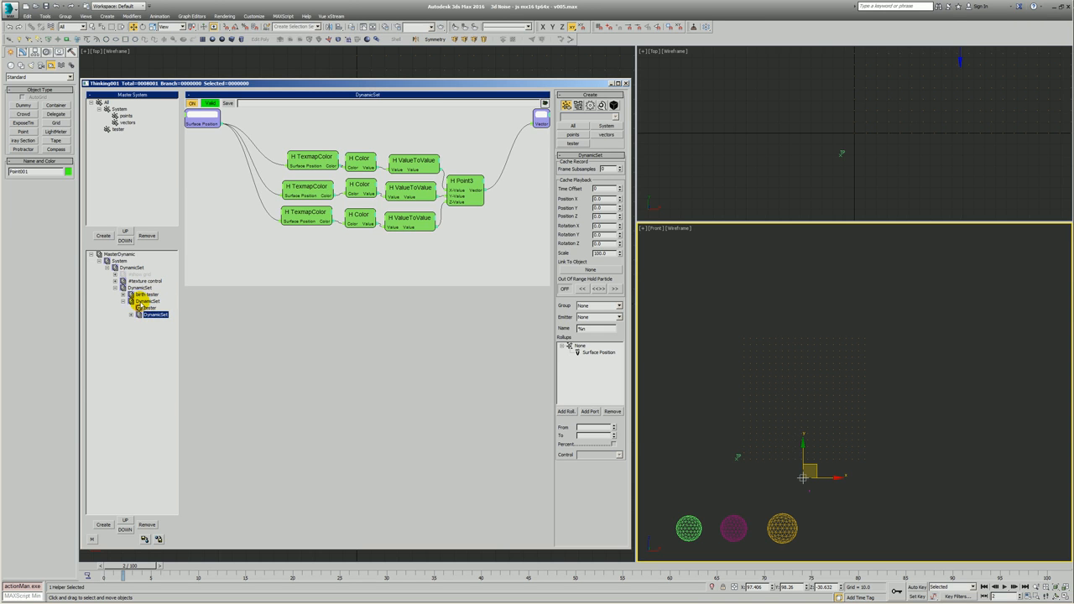
Add an Age output to the tester node and place the nested DynamicSet node below and beside it
click(147, 302)
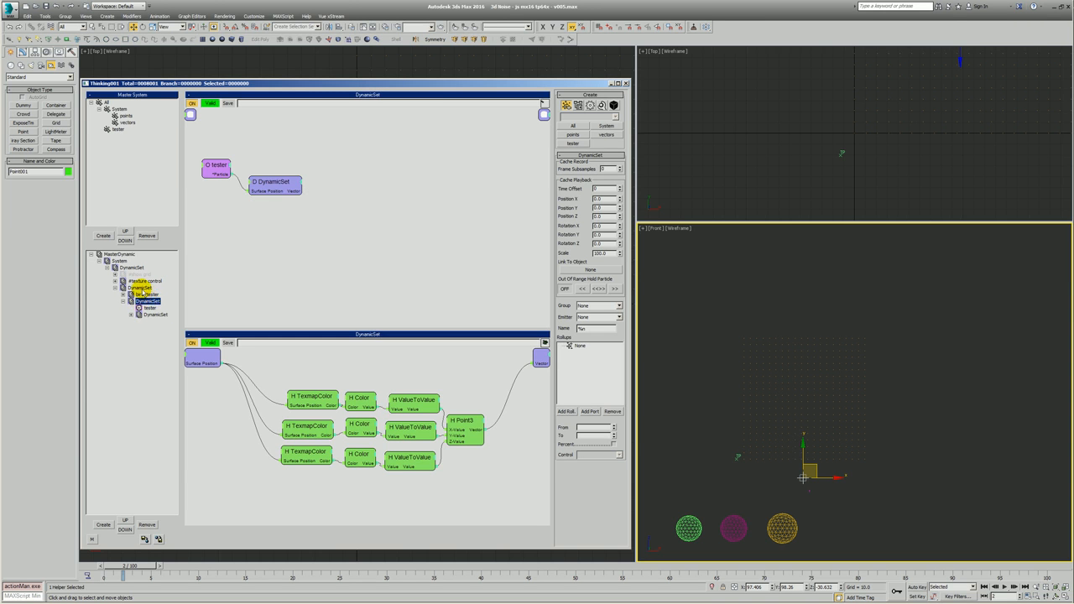
drag(263, 184, 257, 169)
middle_drag(262, 188, 283, 194)
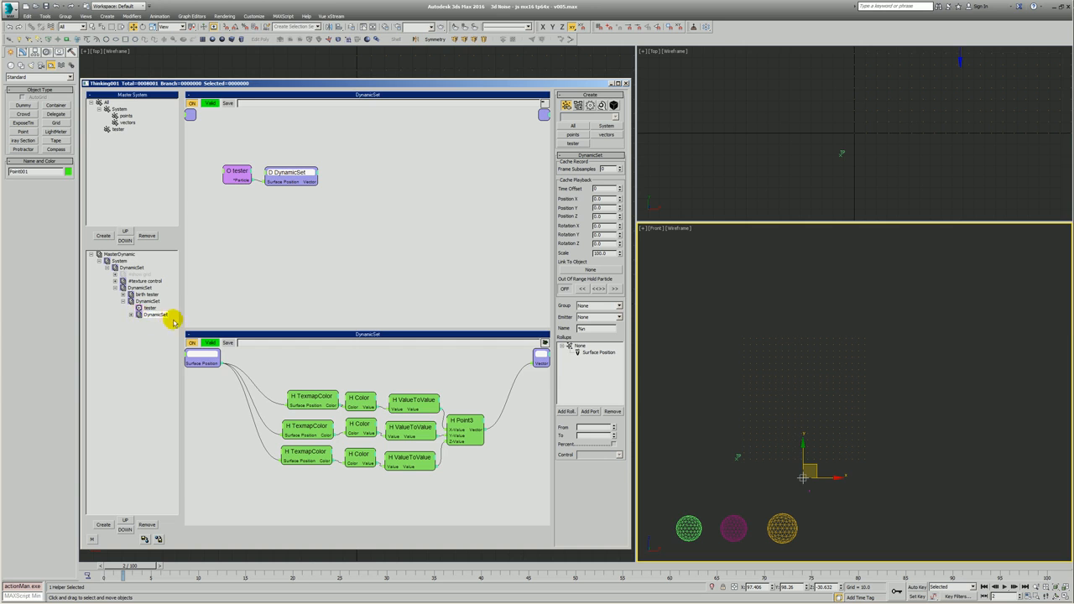
click(369, 196)
drag(300, 174, 306, 199)
right_click(276, 137)
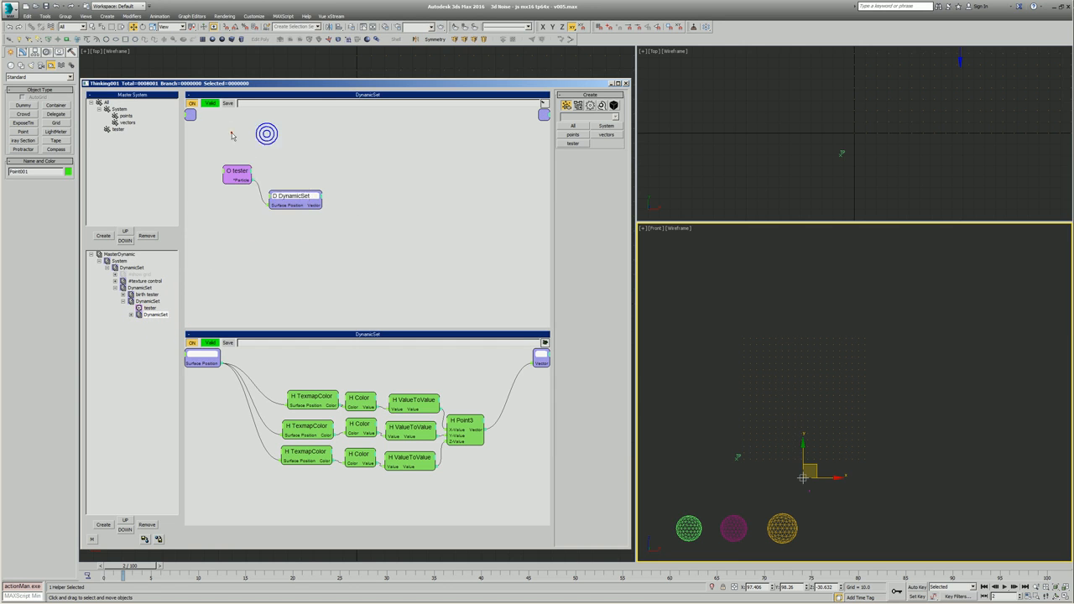
click(234, 137)
click(251, 173)
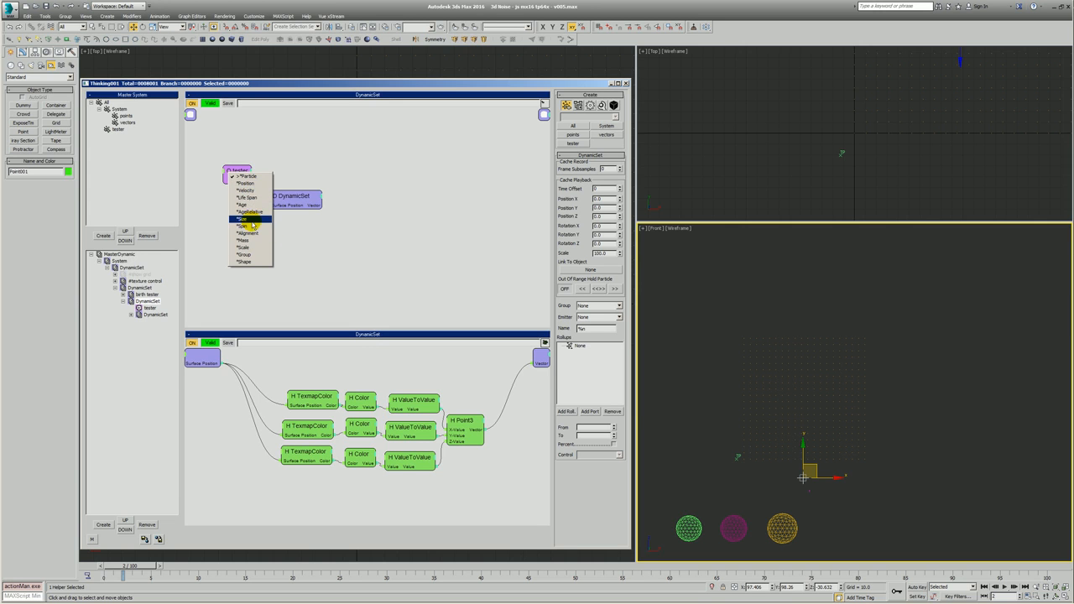
click(243, 205)
Add a Threshold condition and connect the tester's Age output to its Value input
right_click(257, 154)
mouse_move(285, 164)
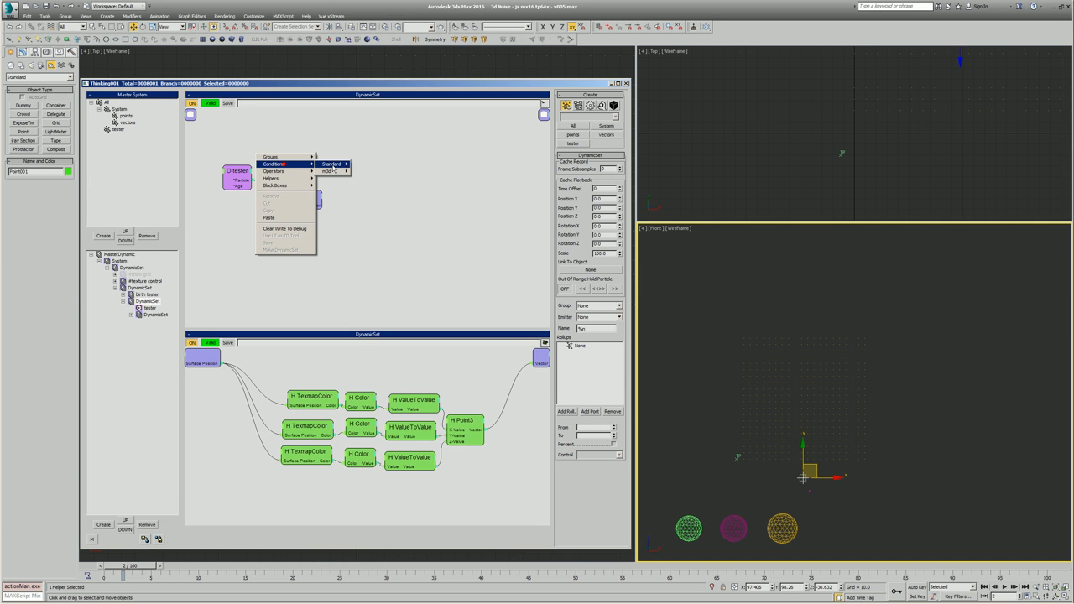
mouse_move(332, 164)
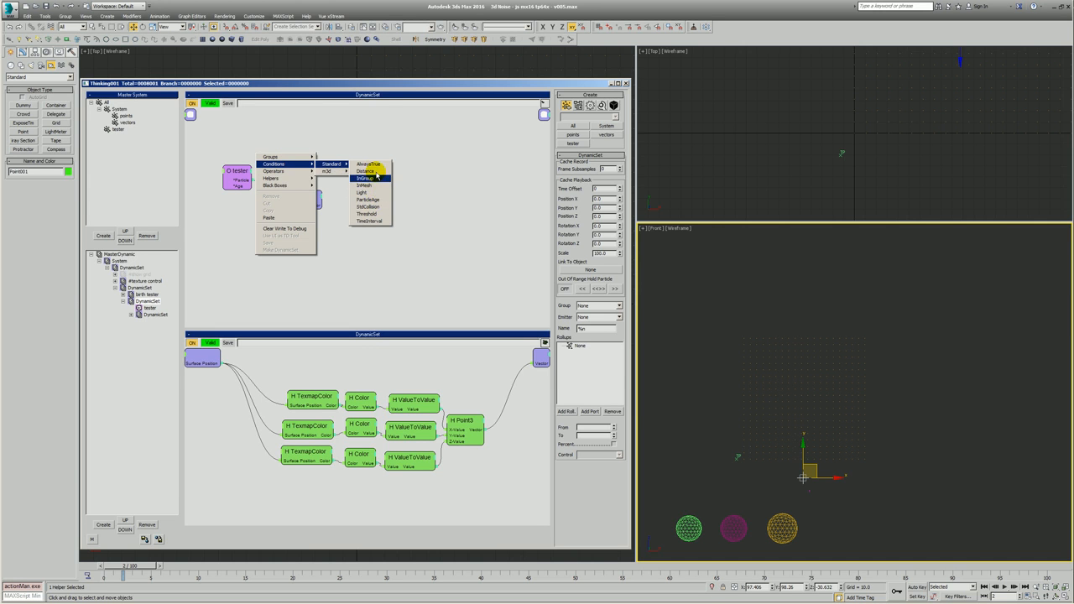
click(367, 213)
drag(250, 186, 291, 168)
drag(316, 165, 300, 174)
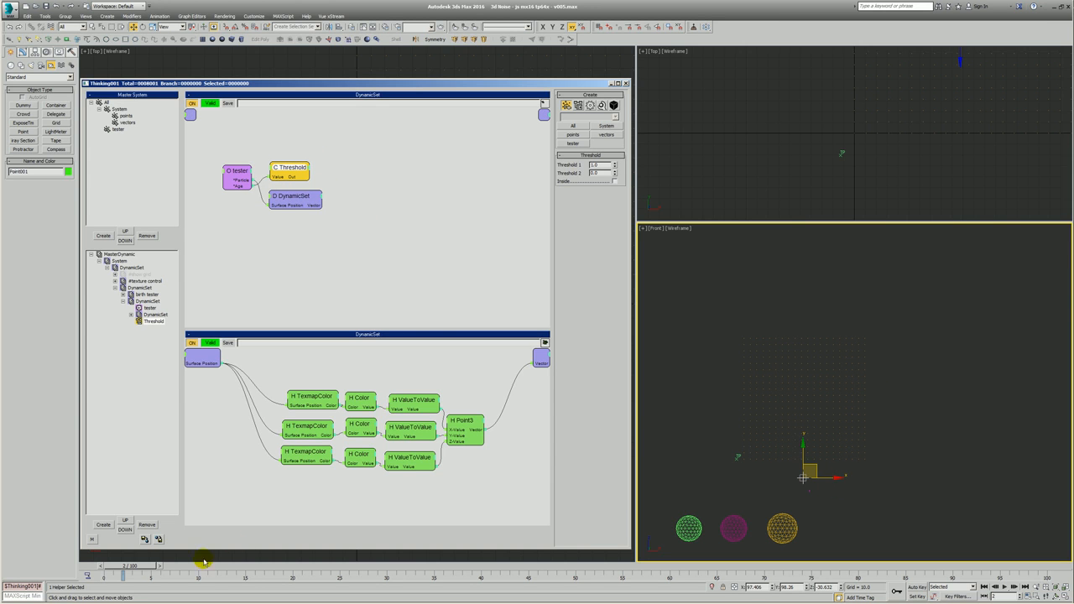
Scrub the timeline to frame 29 to preview the emitted tester particles, and return to frame 3
drag(126, 566, 376, 587)
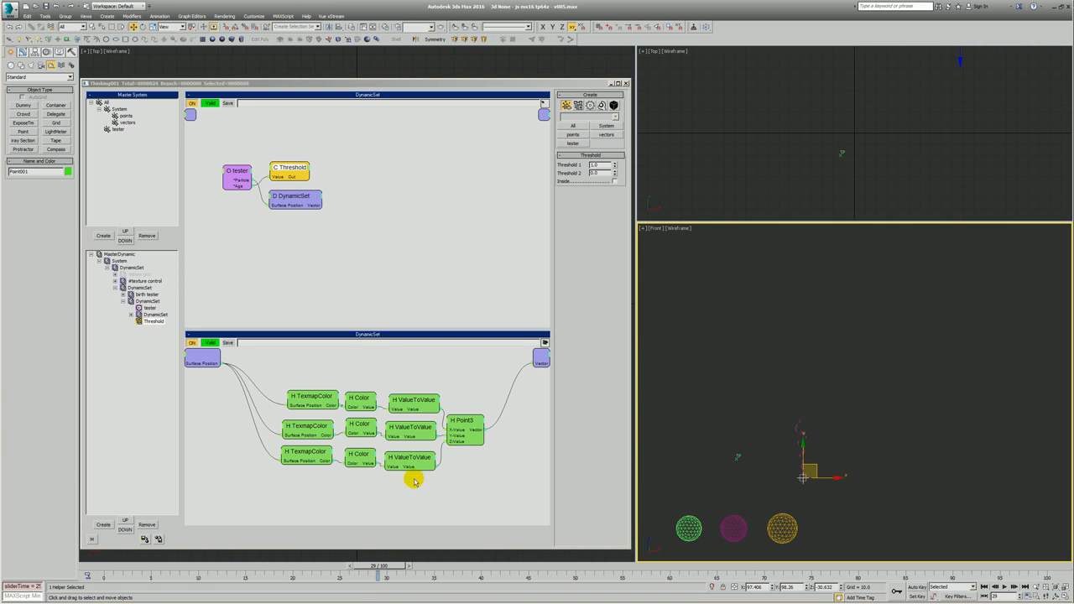
drag(107, 573, 132, 573)
Space the Threshold condition and the nested DynamicSet node further apart
click(352, 211)
drag(289, 177, 296, 171)
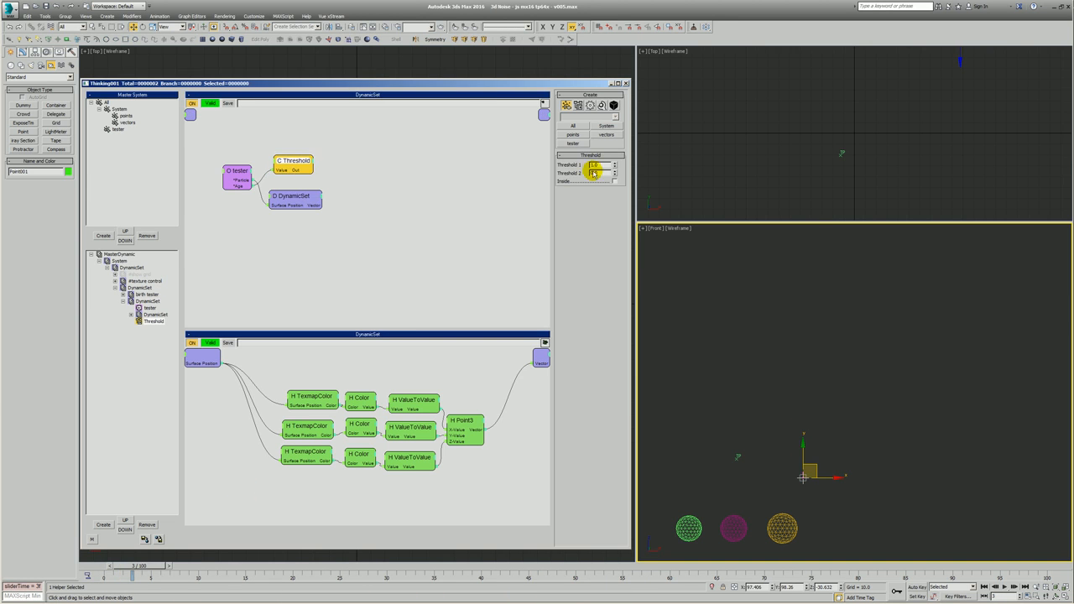
click(353, 264)
drag(306, 204, 298, 200)
click(376, 173)
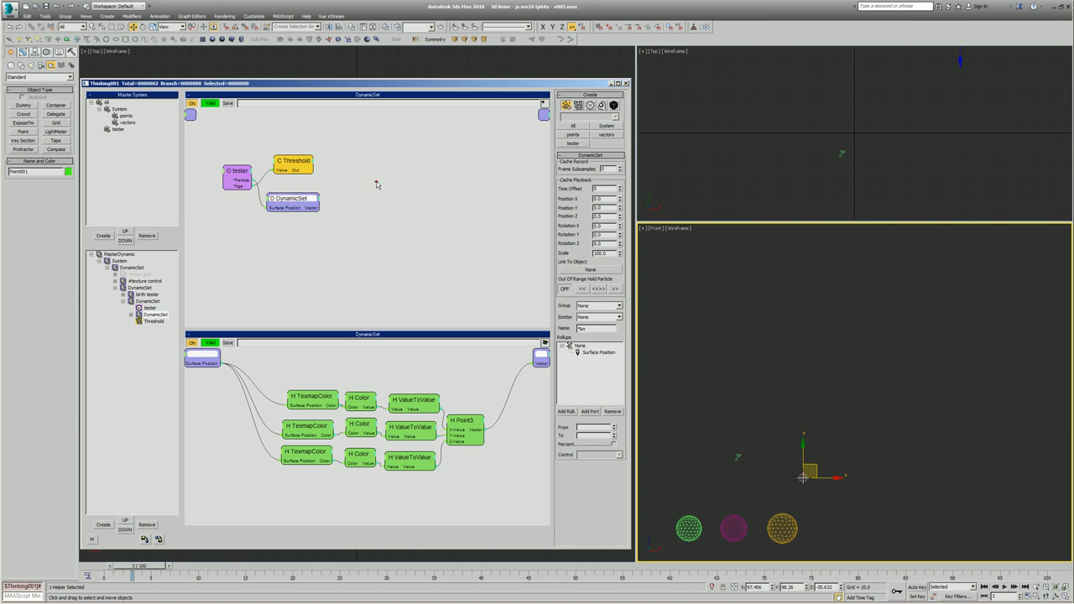
Add a Velocity operator beside the existing nodes and connect the tester's Particle output to its Particle input
right_click(373, 178)
click(367, 193)
mouse_move(414, 200)
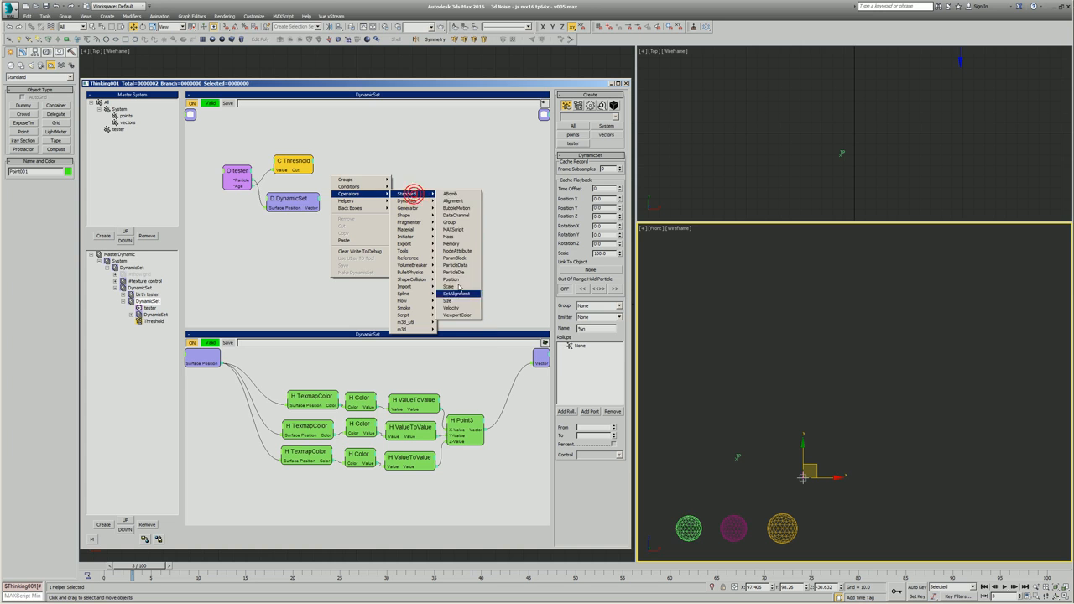
click(460, 309)
drag(242, 181, 440, 166)
Add a Direction input to the Velocity operator and connect the nested DynamicSet's Vector output to it
click(432, 169)
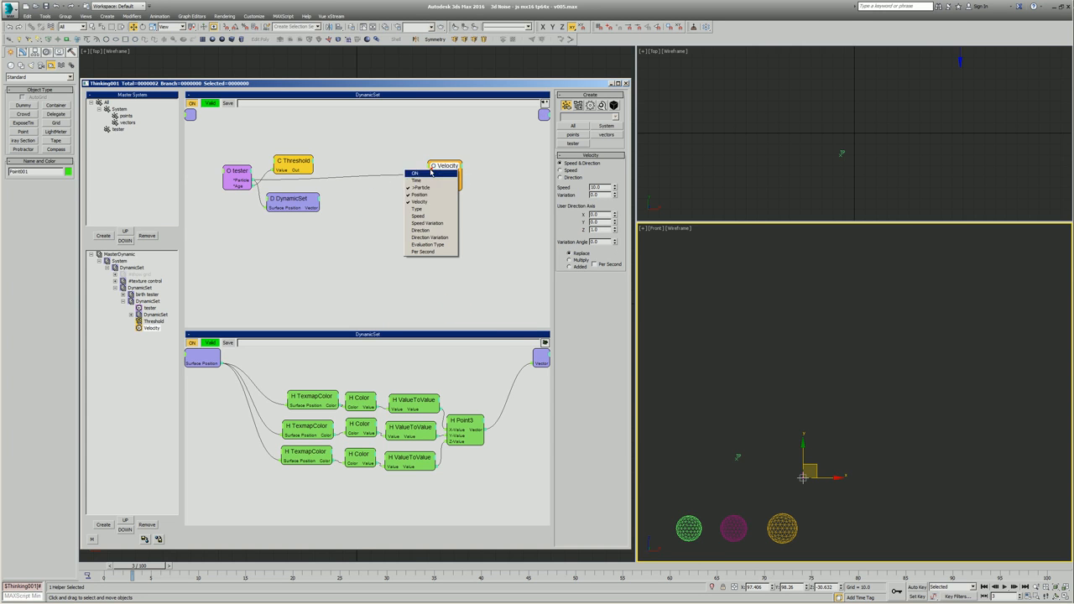
click(431, 231)
drag(317, 206, 414, 182)
Add an ON input to the Velocity operator, feed it from the Threshold condition's output, and shift the Threshold node slightly
click(430, 177)
click(429, 180)
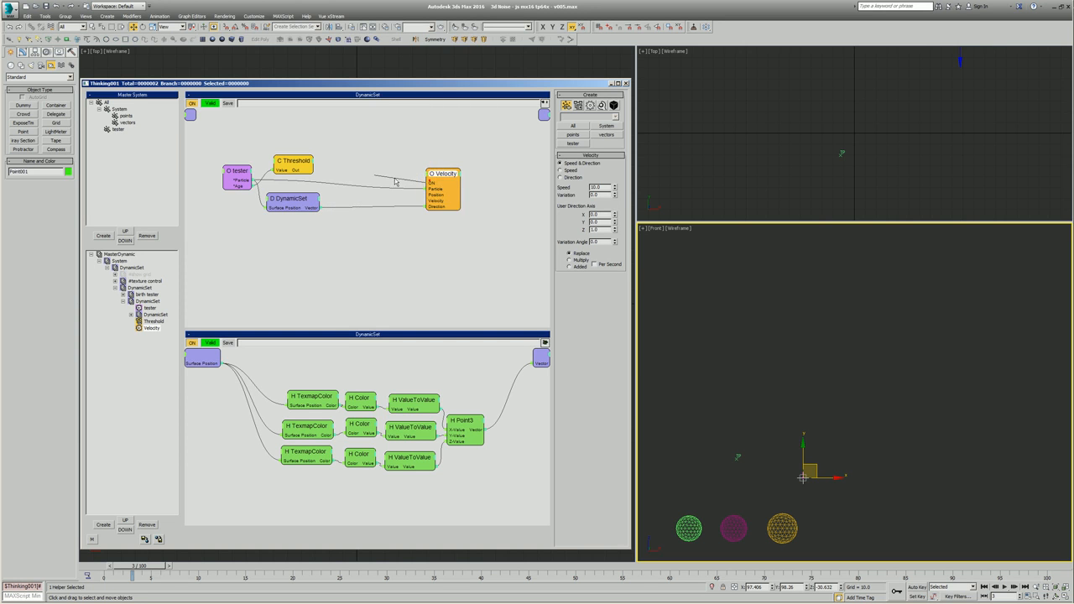
drag(311, 170, 308, 170)
drag(296, 162, 292, 159)
Scrub the timeline to frame 45 and examine the tester particles in the Front view
drag(120, 572, 528, 577)
key(alt+z)
drag(802, 477, 803, 429)
key(ctrl+r)
drag(794, 392, 817, 392)
key(f)
key(z)
right_click(769, 411)
scroll(768, 411, down, 8)
scroll(773, 367, up, 4)
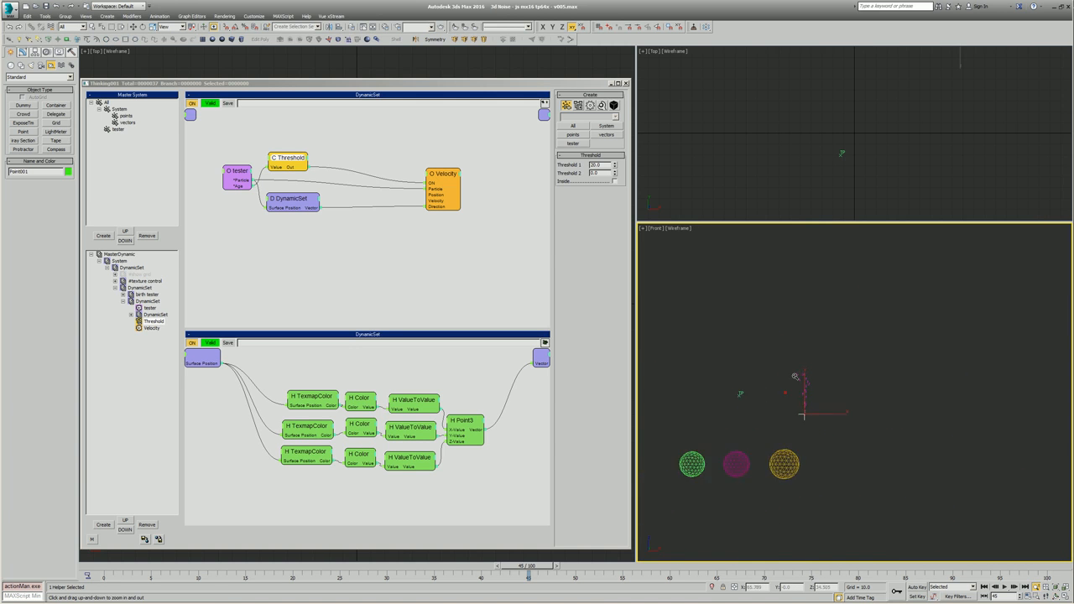
Move the Velocity node slightly up and set the operator to control Direction only
click(412, 274)
drag(437, 185, 444, 177)
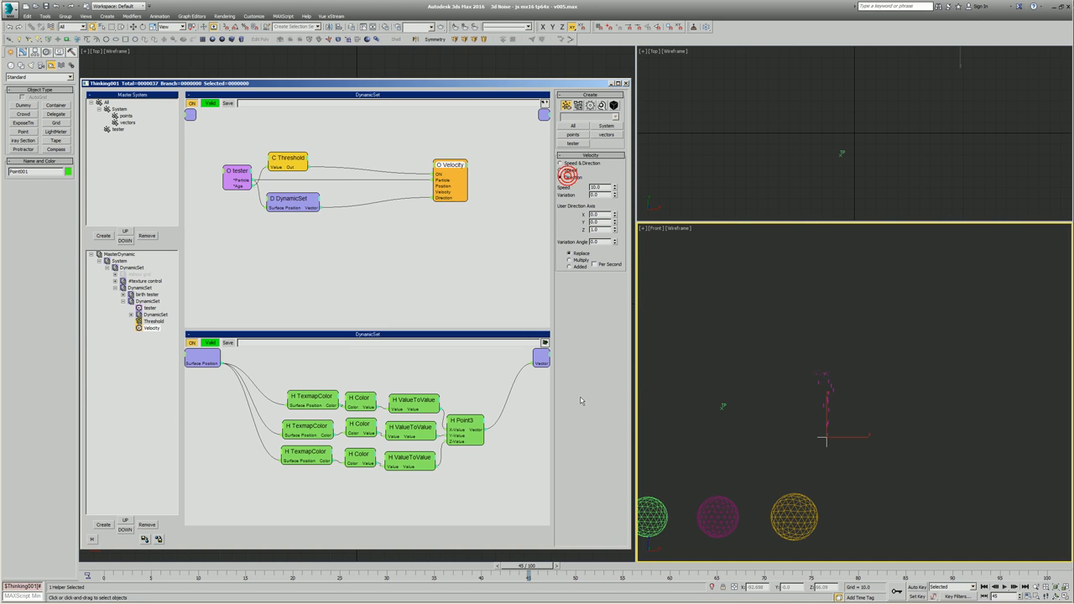
Scrub the timeline from the start to frame 100 to preview the tester particles' motion through the field
scroll(765, 431, down, 4)
drag(116, 560, 990, 555)
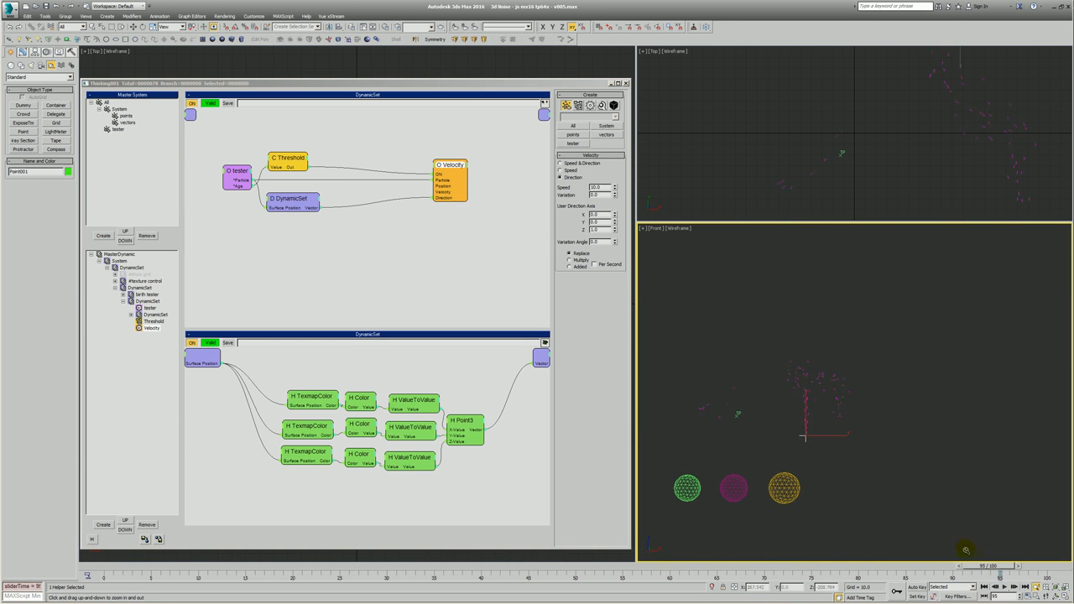
scroll(758, 366, down, 2)
drag(105, 568, 1049, 525)
Move the Velocity node closer to the other nodes and rename the nested DynamicSet to 3D Noise Field
drag(453, 166, 402, 168)
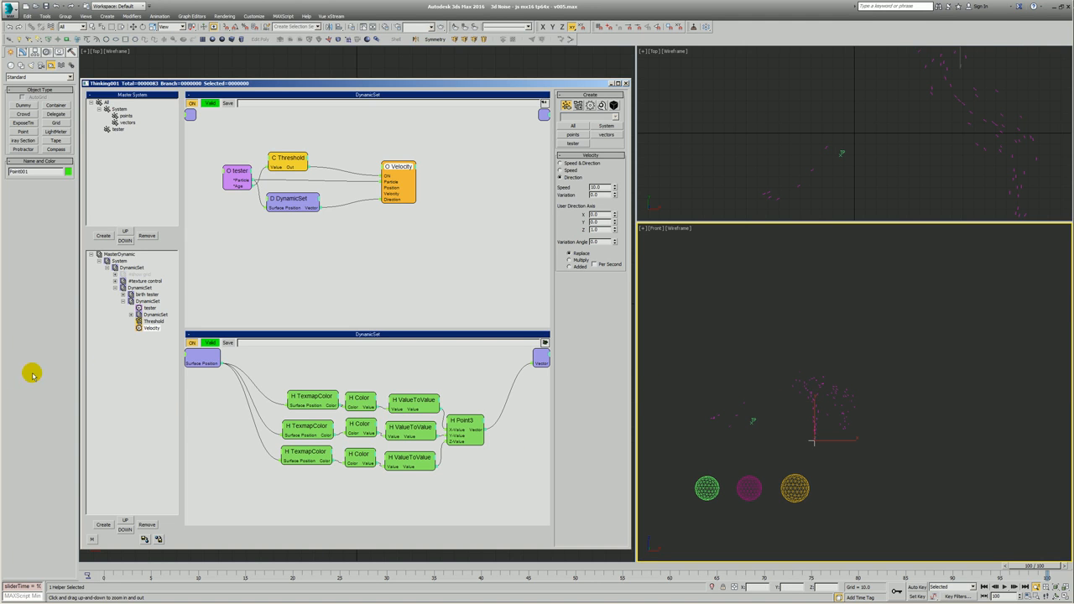
drag(282, 200, 285, 203)
double_click(285, 203)
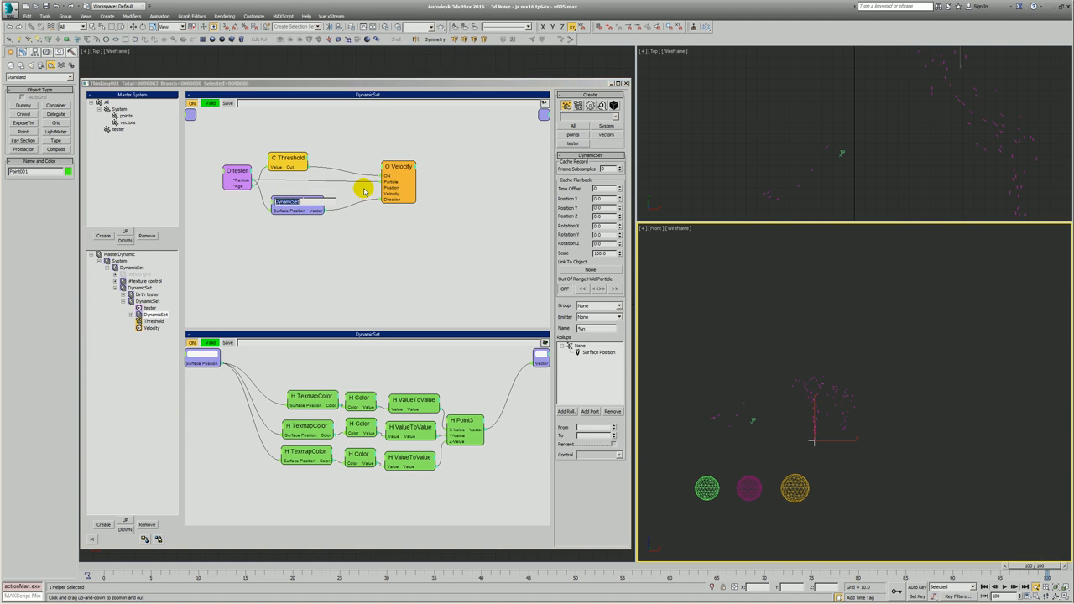
text(3D Noise Field)
click(363, 188)
click(356, 317)
click(285, 235)
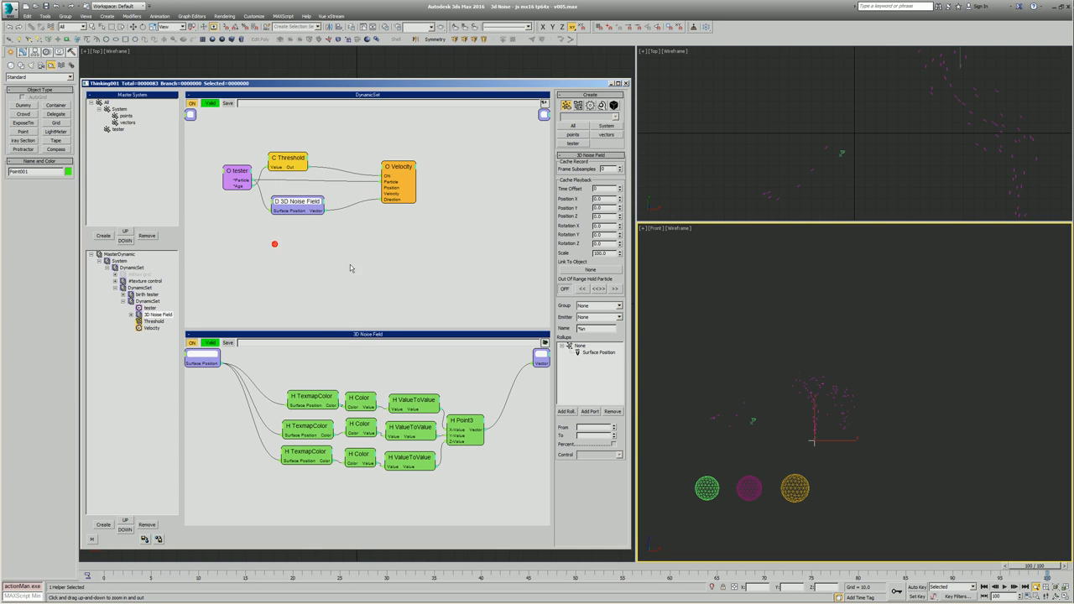
Save the 3D Noise Field DynamicSet as 3D Noise Field in the CACHE\TP folder, with particle groups after loading set to none
right_click(336, 239)
click(324, 326)
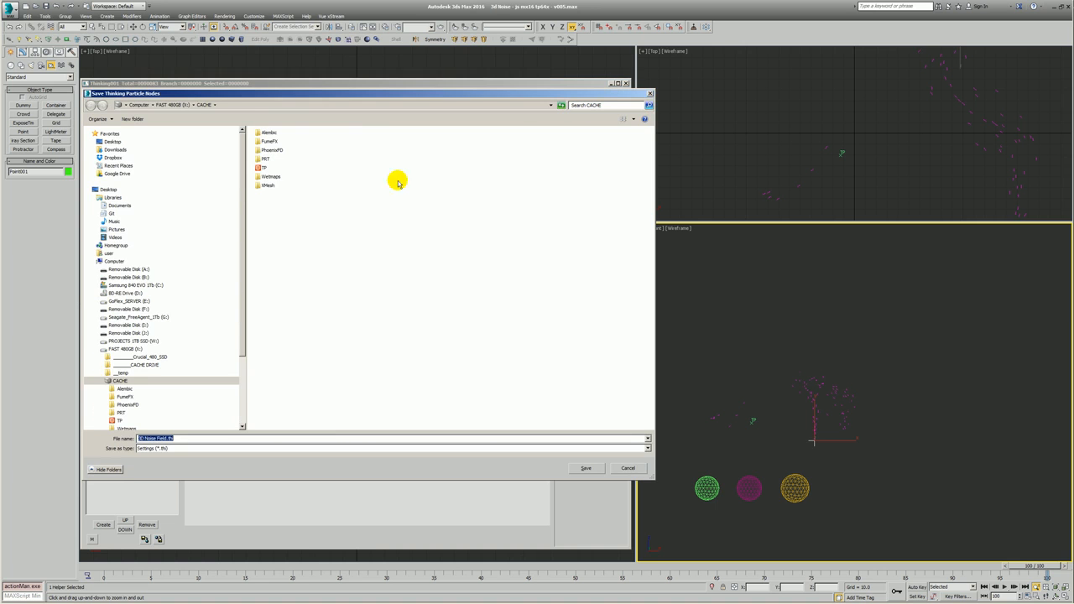
double_click(262, 168)
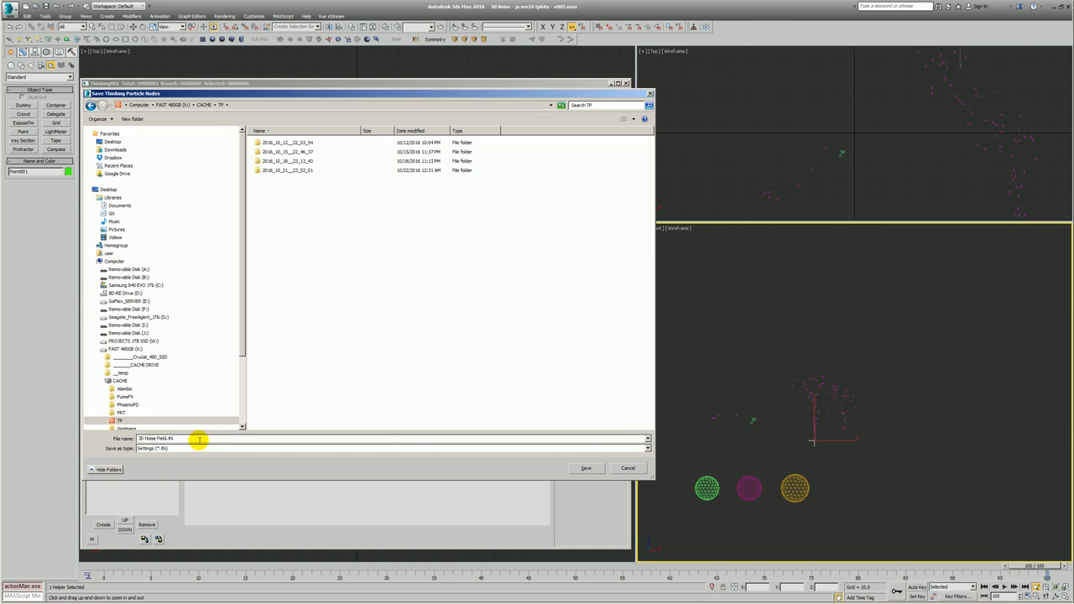
click(586, 467)
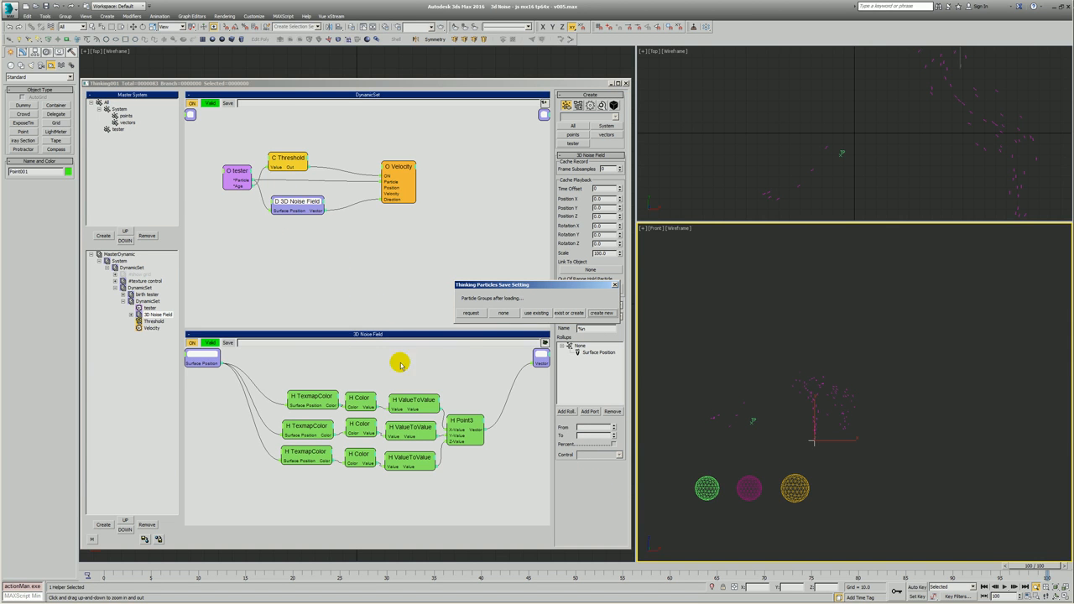
click(502, 314)
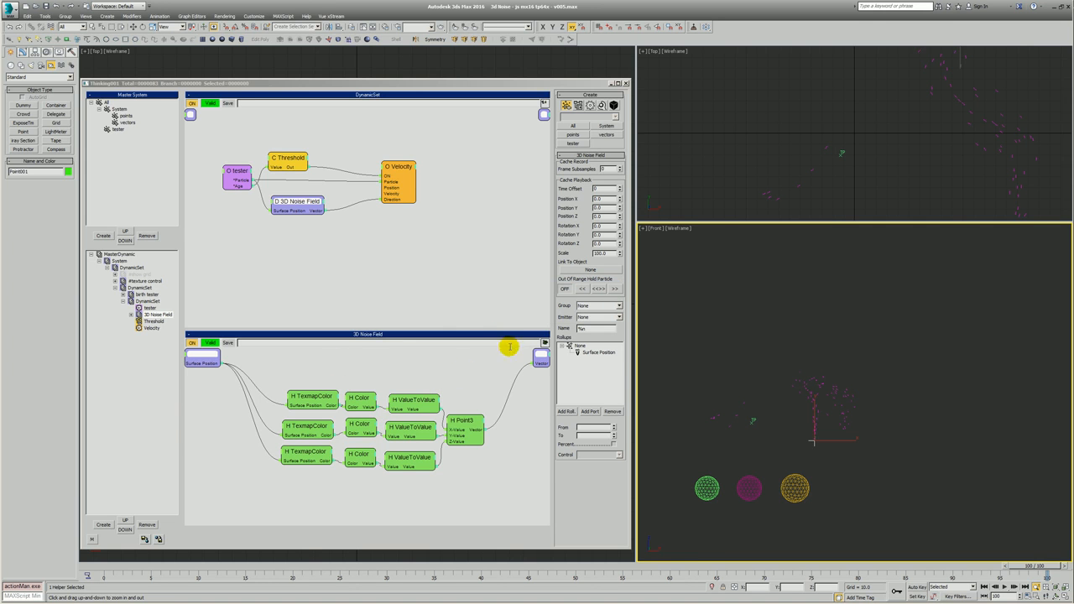
Insert the saved 3D Noise Field black box and place it below the existing 3D Noise Field node
right_click(293, 237)
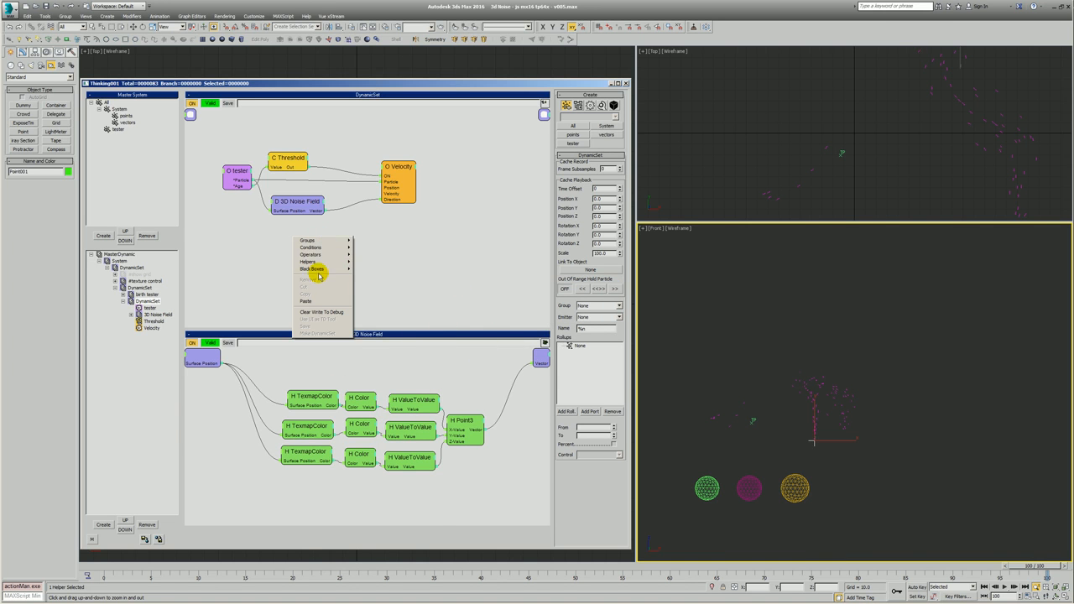
mouse_move(318, 269)
mouse_move(398, 561)
click(437, 561)
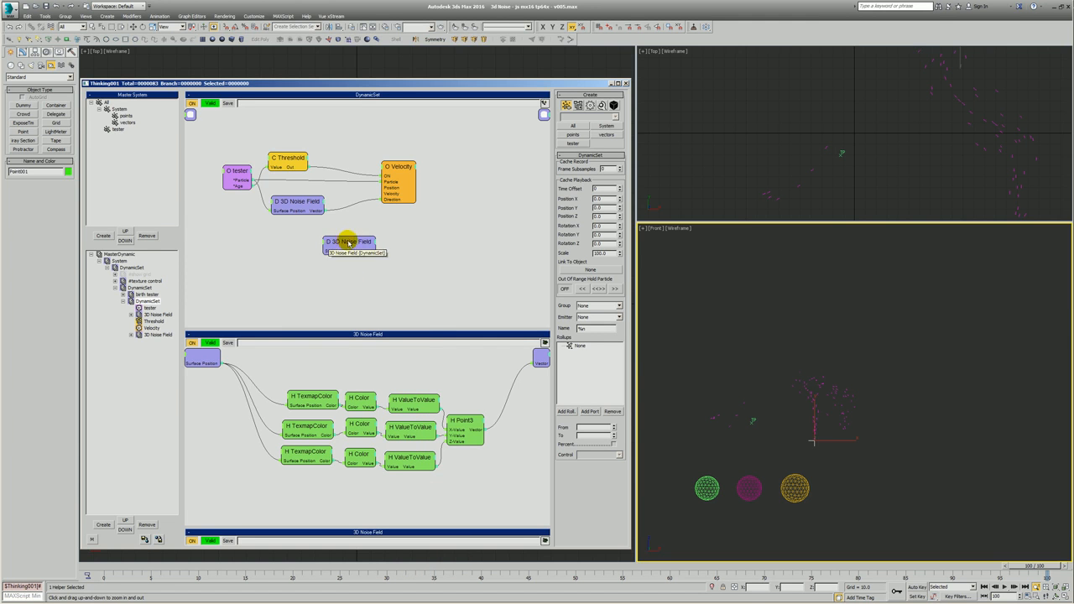
click(327, 261)
Inspect the settings of the first TexmapColor helper and the middle Color helper in the original 3D Noise Field
click(304, 393)
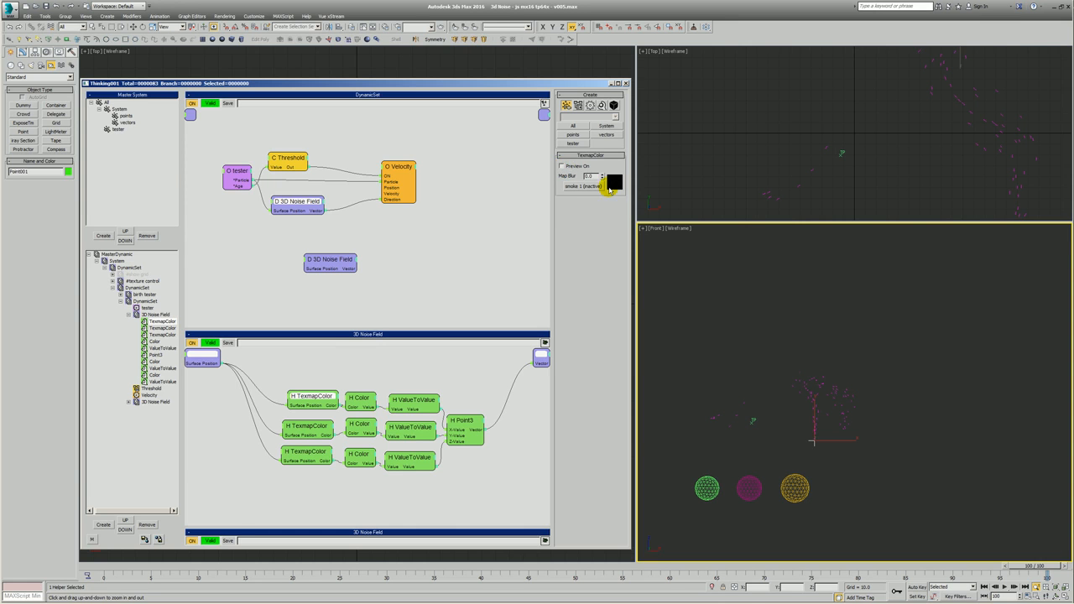
click(367, 430)
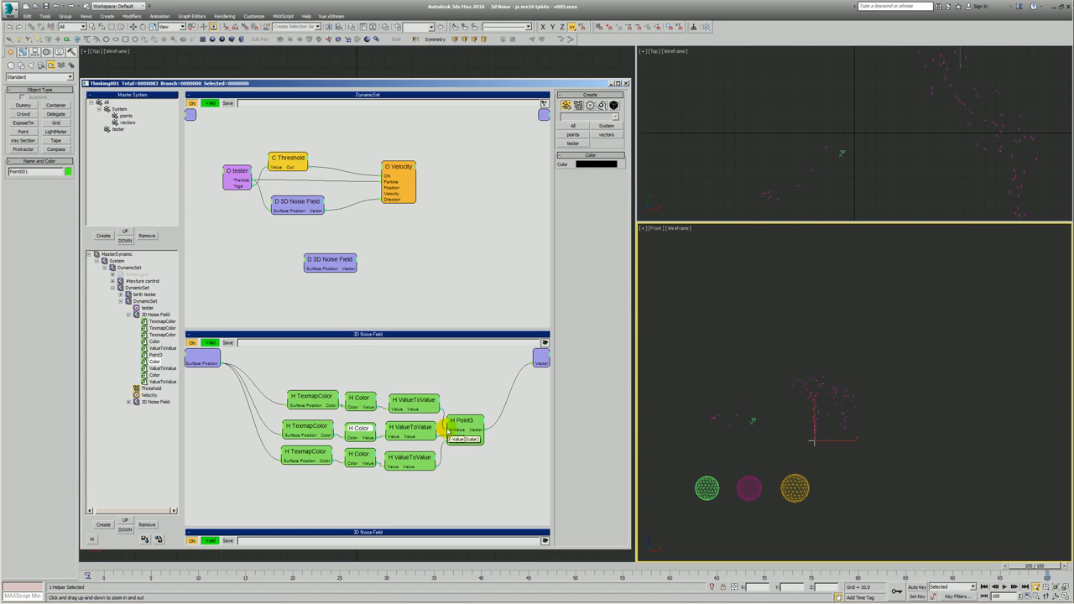
click(365, 311)
Delete the inserted duplicate 3D Noise Field node and clear the viewport selection
drag(337, 262, 322, 246)
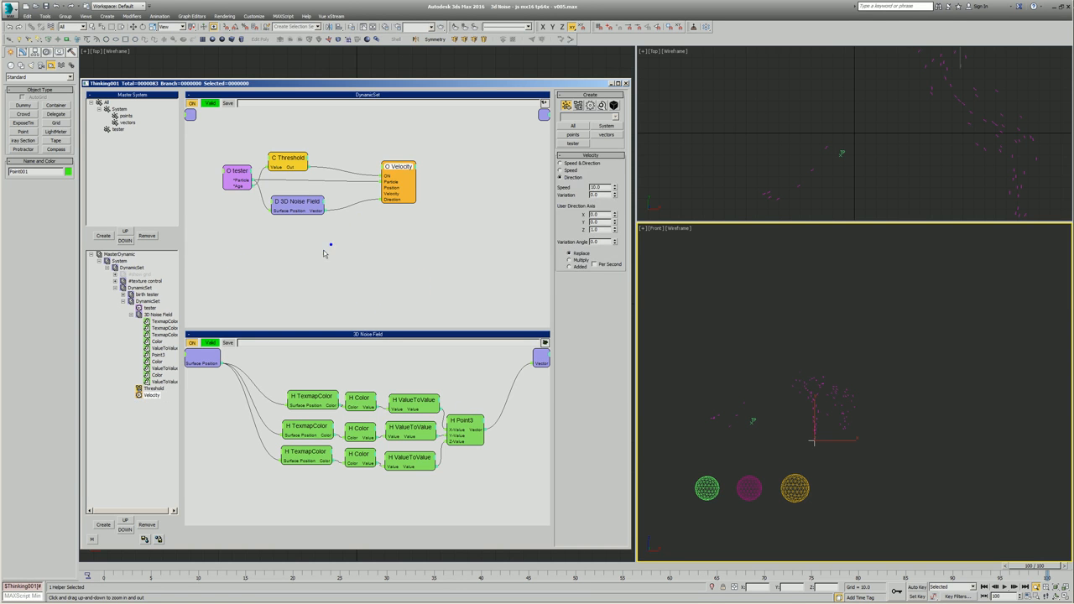
key(Delete)
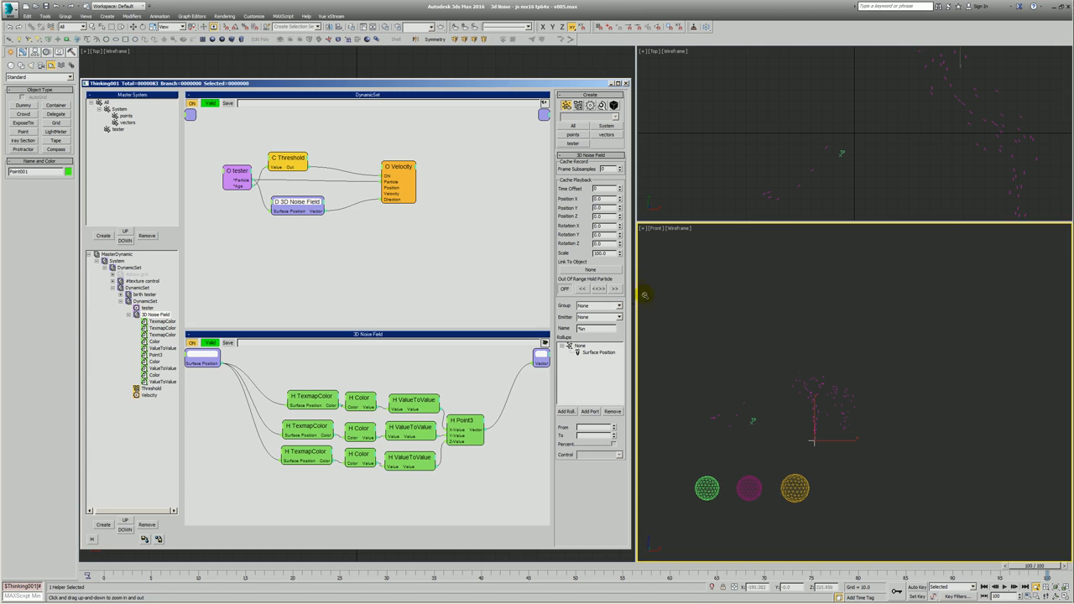
right_click(716, 316)
click(647, 335)
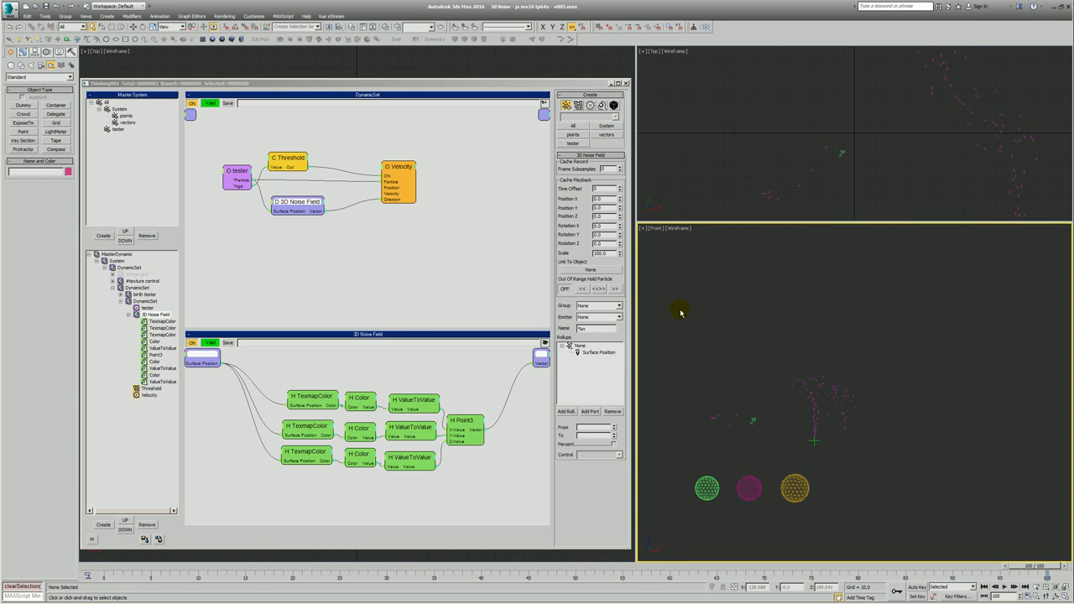
Tidy the TexmapColor, Color, ValueToValue and Point3 helpers into aligned rows inside the 3D Noise Field
drag(291, 380, 511, 482)
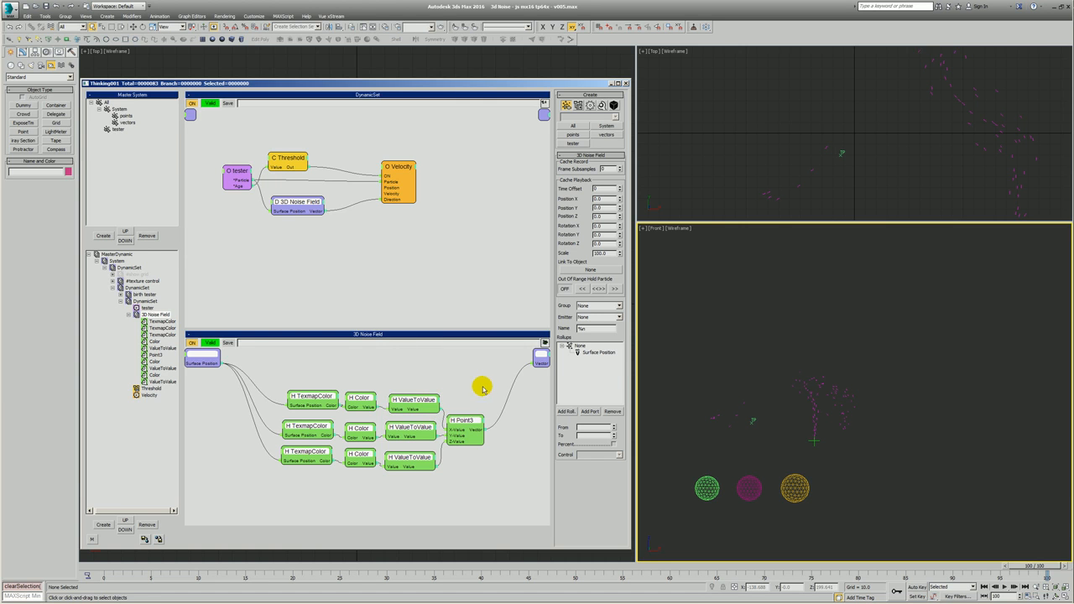
drag(330, 400, 325, 401)
click(358, 382)
click(356, 400)
click(358, 429)
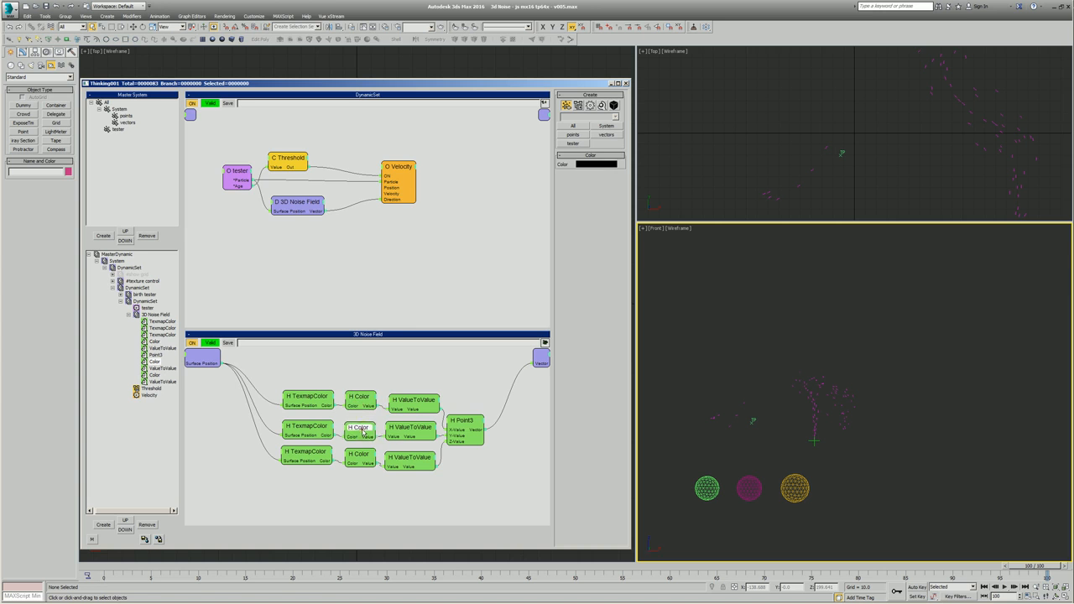
click(359, 453)
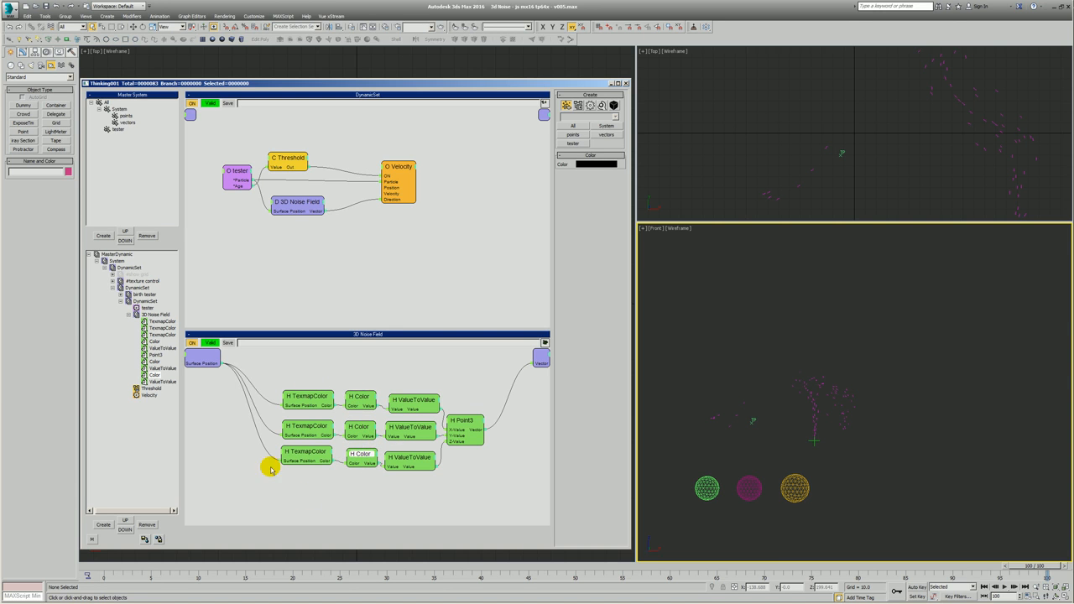
click(419, 398)
drag(419, 398, 468, 419)
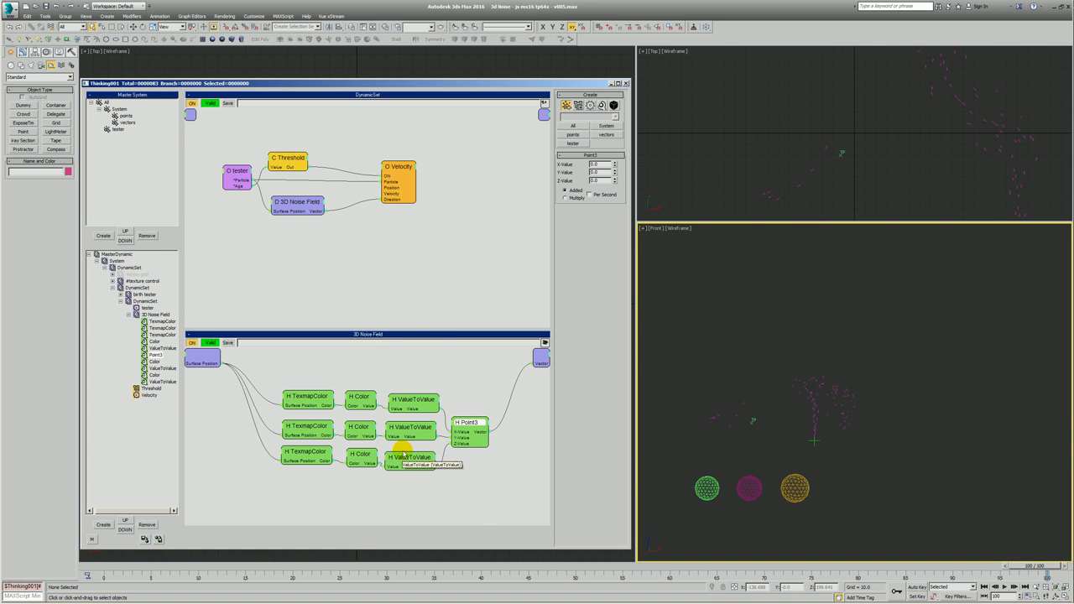
drag(404, 456, 408, 454)
right_click(359, 247)
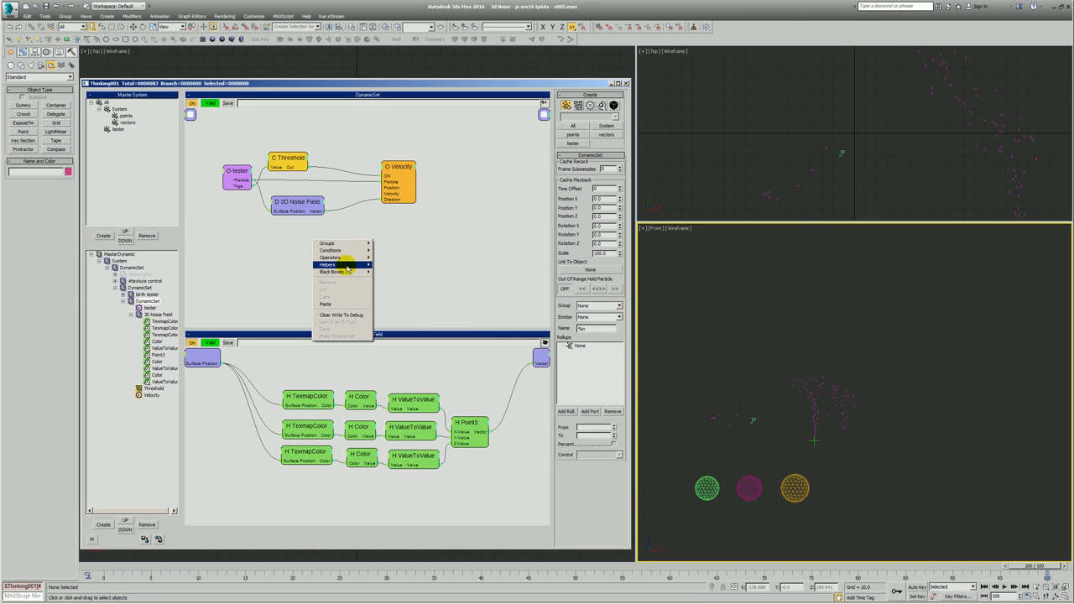
mouse_move(349, 265)
mouse_move(391, 315)
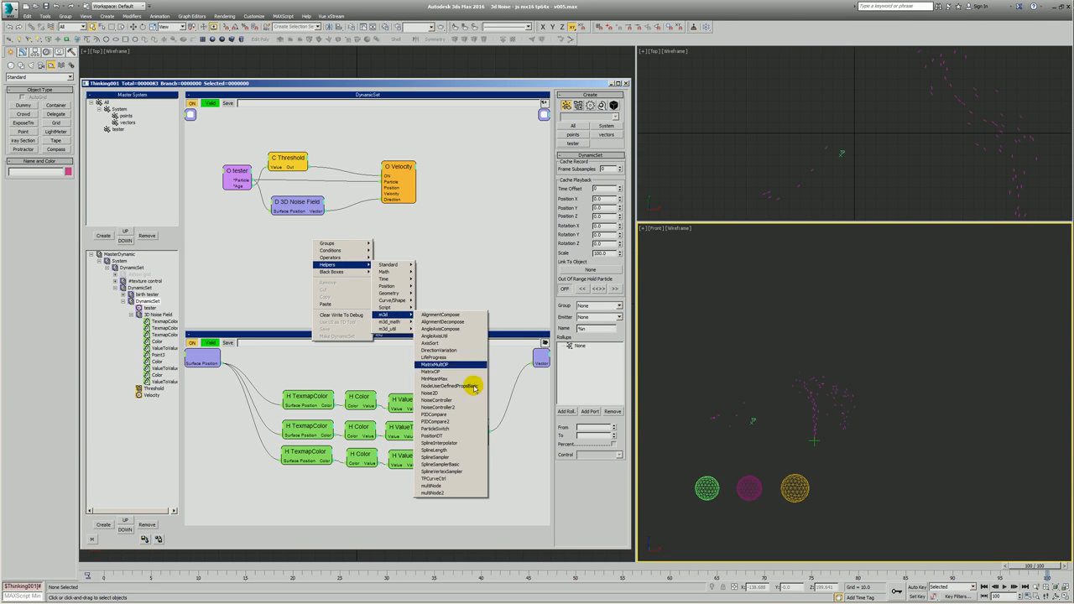
click(478, 223)
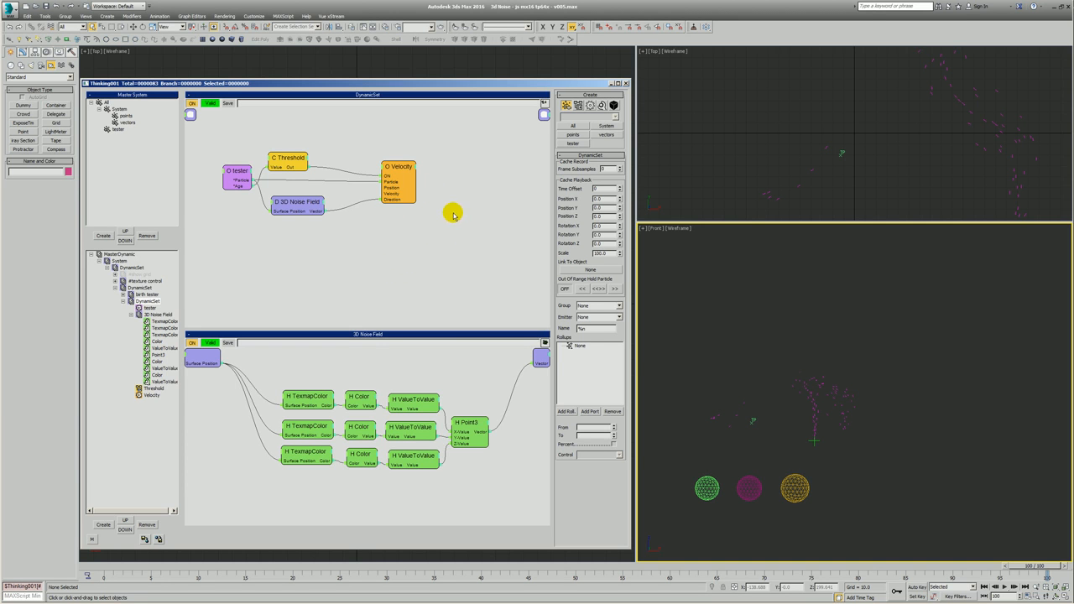
Reframe the Top view to show the tester particles together with the three spheres
click(777, 130)
key(alt+z)
drag(789, 127, 803, 144)
ctrl+alt+middle_drag(803, 144, 822, 185)
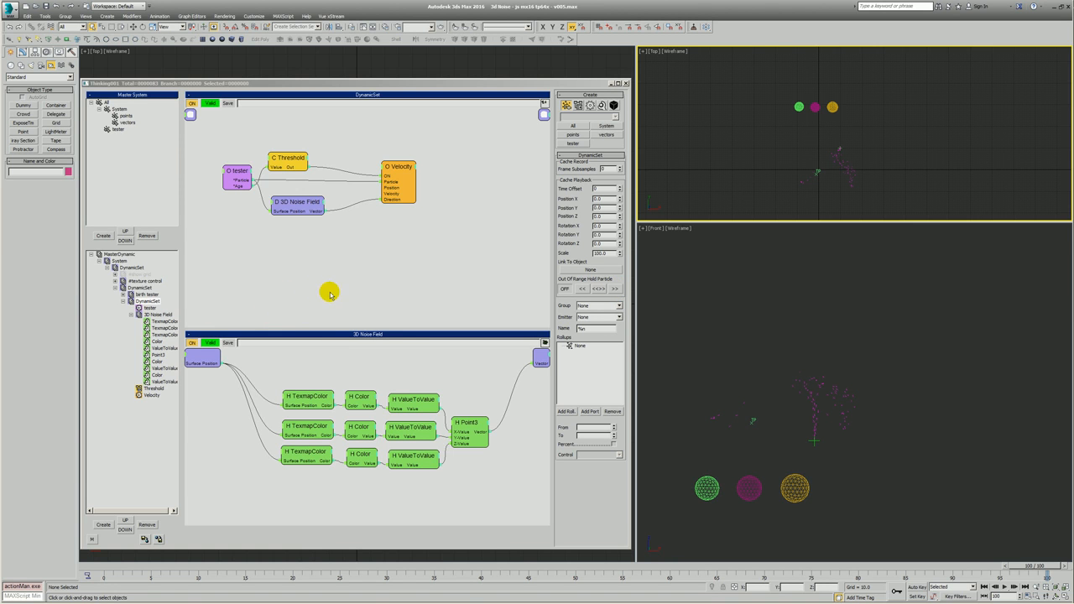
Shift the 3D Noise Field node slightly away from the Threshold condition
click(295, 204)
drag(295, 203, 300, 207)
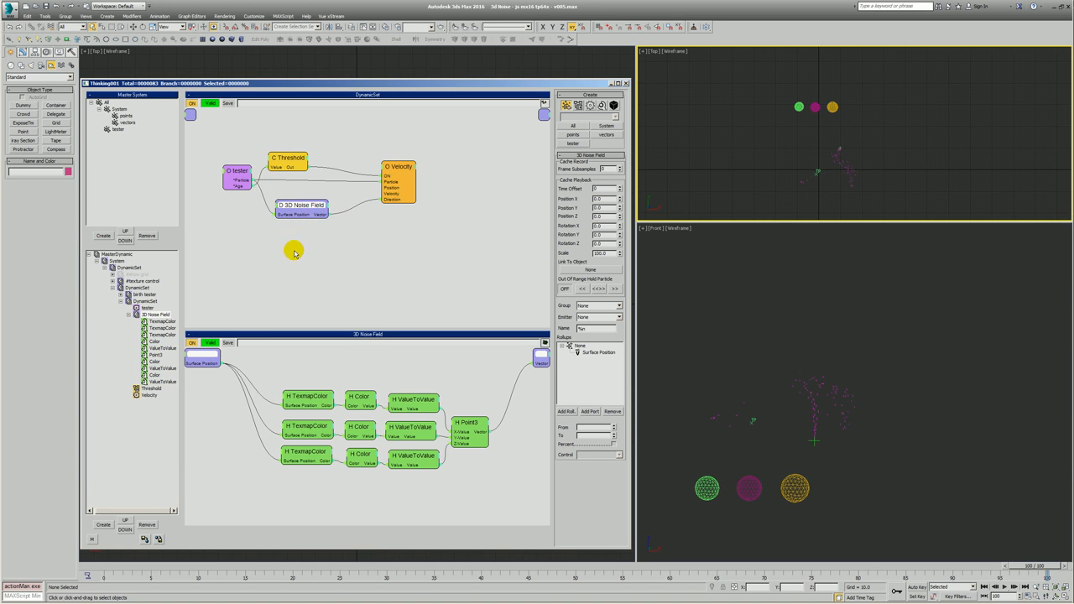